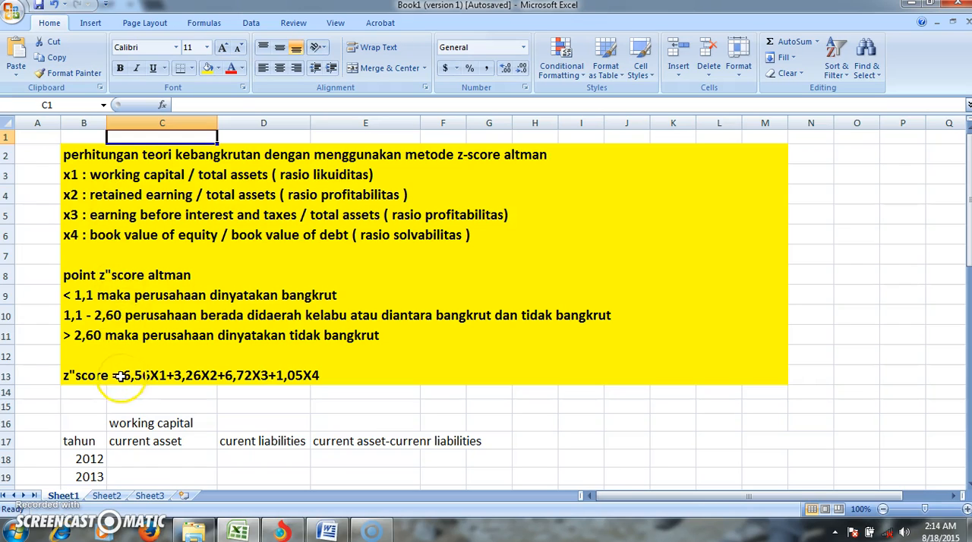
# - Look up the 2012 and 2013 total current assets in EXCL_LKT_Des_2013.pdf in Torch, and return to Excel
pyautogui.press('Down')
pyautogui.press('Down')
pyautogui.press('Down')
pyautogui.press('Down')
pyautogui.press('Down')
pyautogui.press('Down')
pyautogui.press('Down')
pyautogui.press('Down')
pyautogui.press('Down')
pyautogui.press('Down')
pyautogui.press('Down')
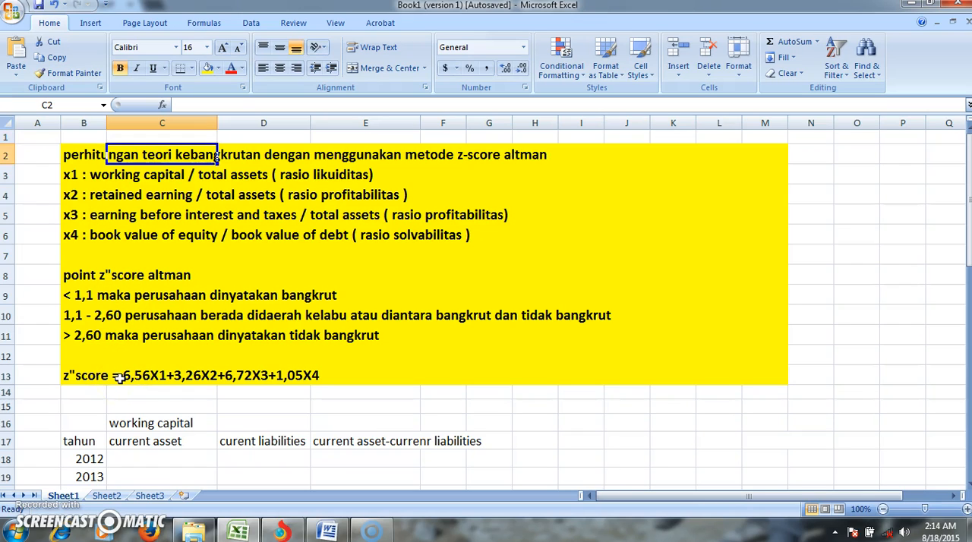
pyautogui.press('Down')
pyautogui.press('Down')
pyautogui.press('Down')
pyautogui.press('Down')
pyautogui.press('Down')
pyautogui.press('Down')
pyautogui.press('Down')
pyautogui.press('Down')
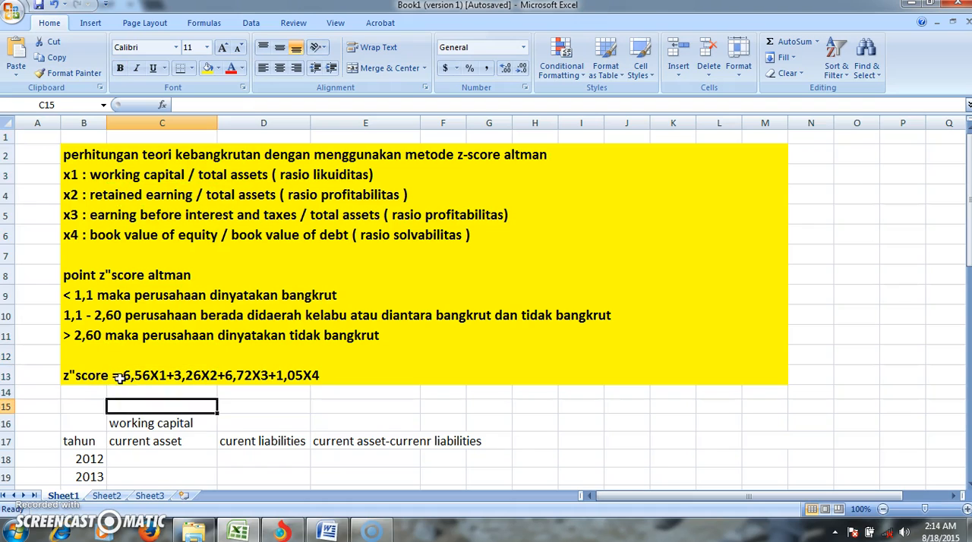
pyautogui.press('Up')
pyautogui.press('Up')
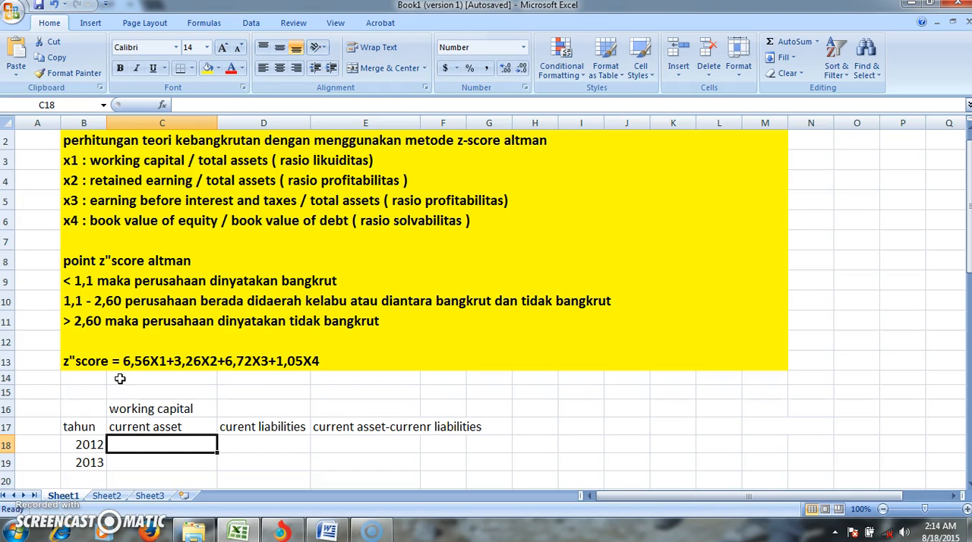
pyautogui.click(280, 533)
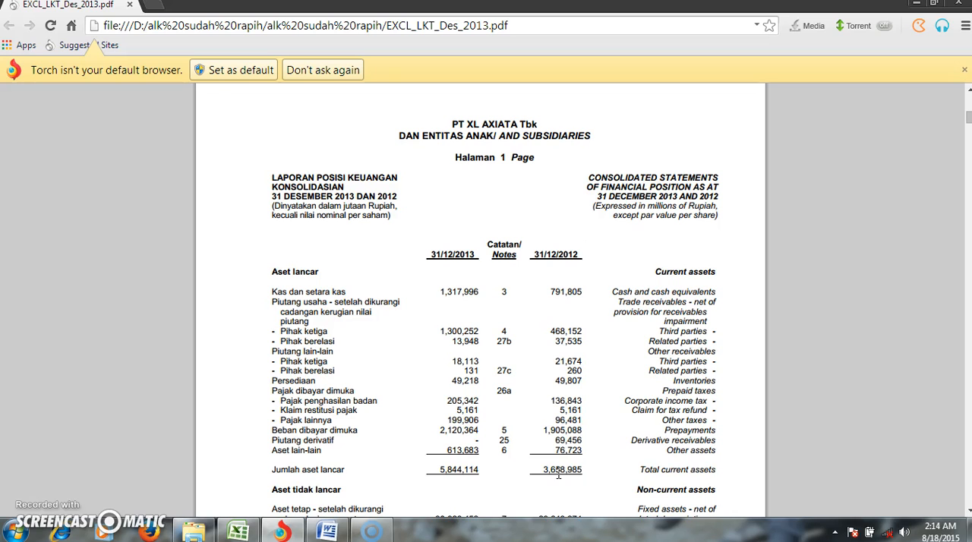
pyautogui.click(247, 529)
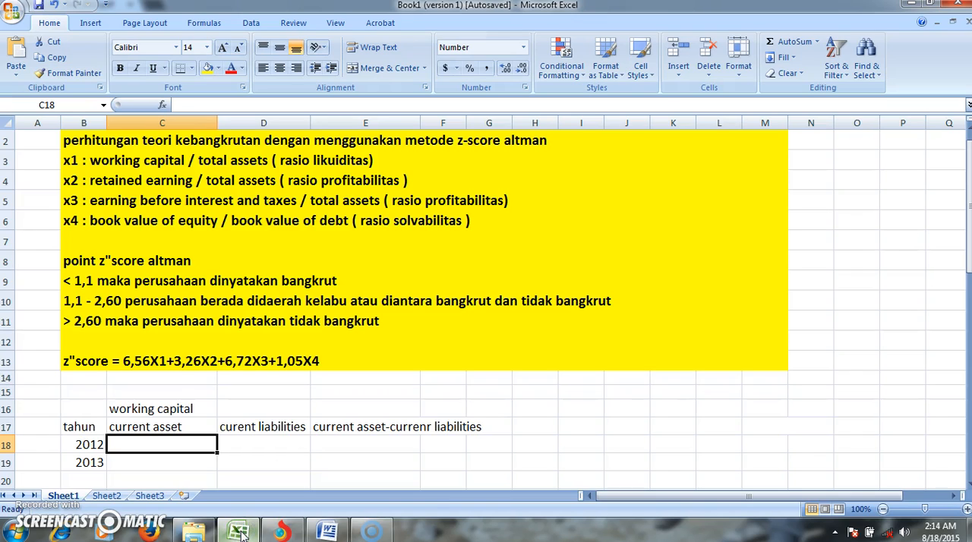
# - Enter current assets of 3,658,985 for 2012 in C18 and 5,844,144 for 2013 in C19
pyautogui.write('3,')
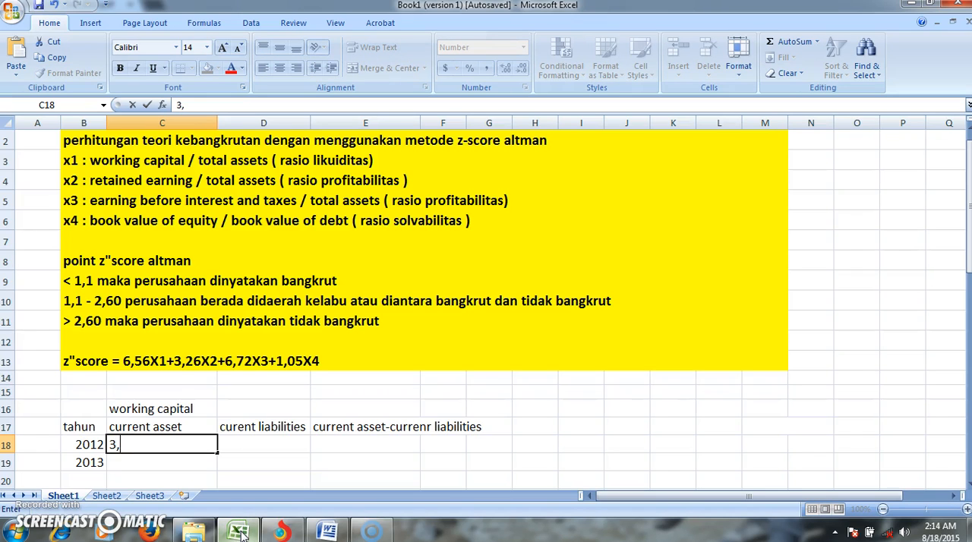
pyautogui.write('658,985')
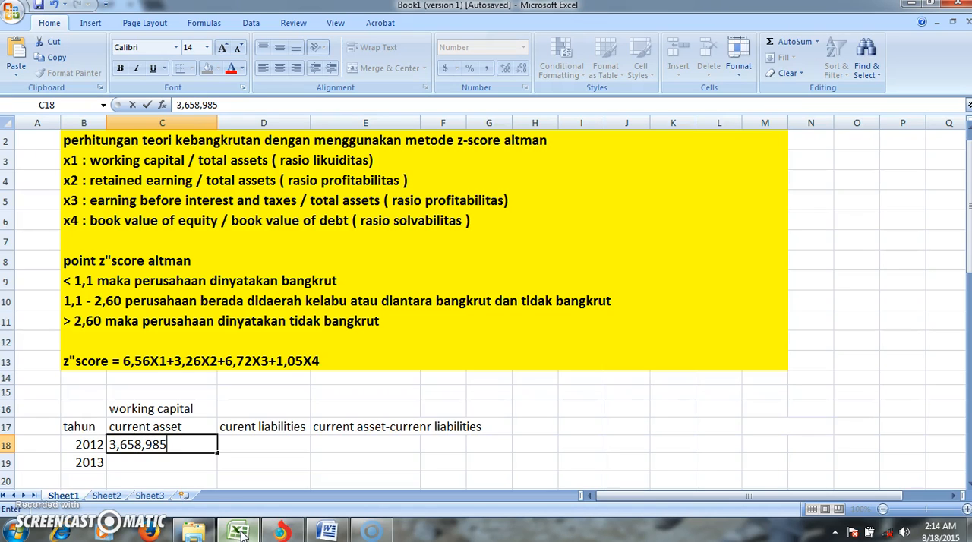
pyautogui.click(203, 465)
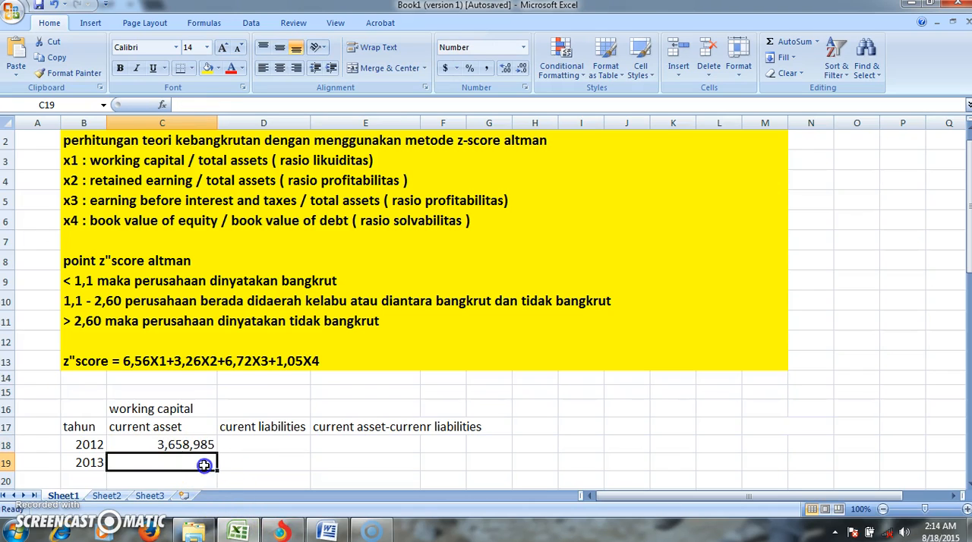
pyautogui.write('5')
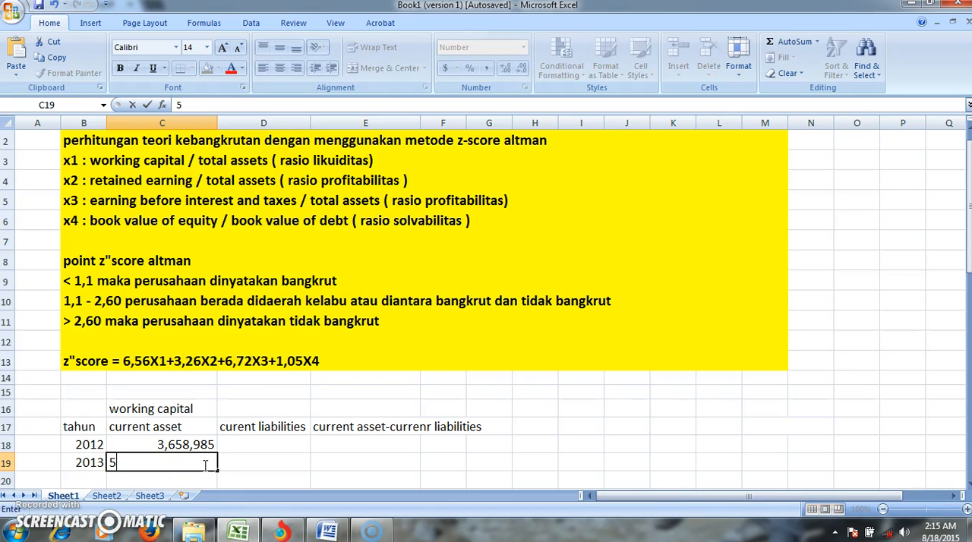
pyautogui.write(',844,144')
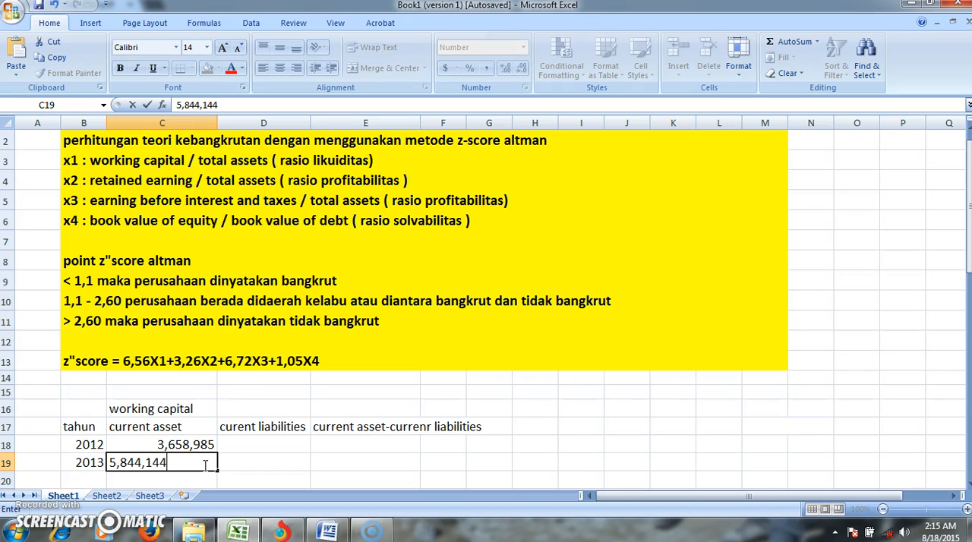
# - Look up the total current liabilities for 2012 and 2013 on page 2 of the PDF in Torch, and return to Excel at D18
pyautogui.click(256, 442)
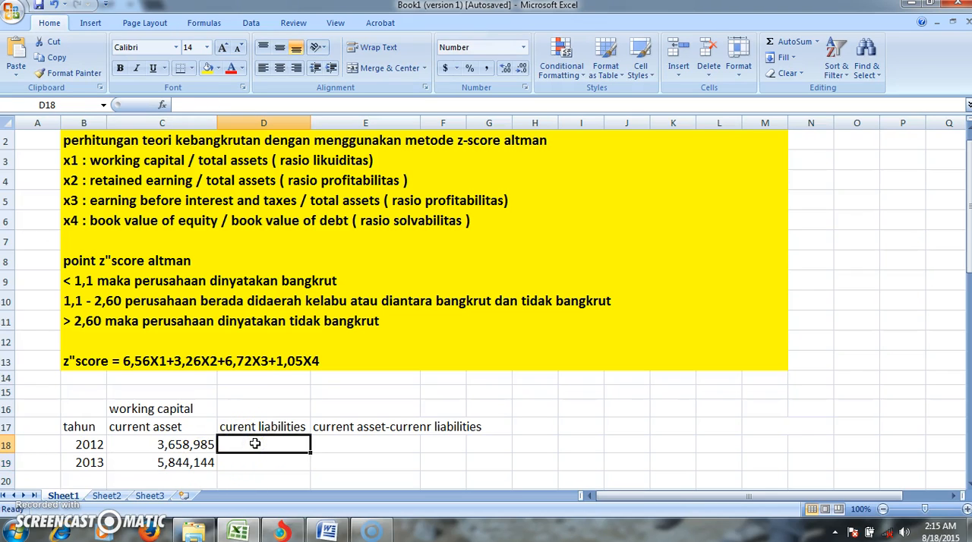
pyautogui.click(285, 531)
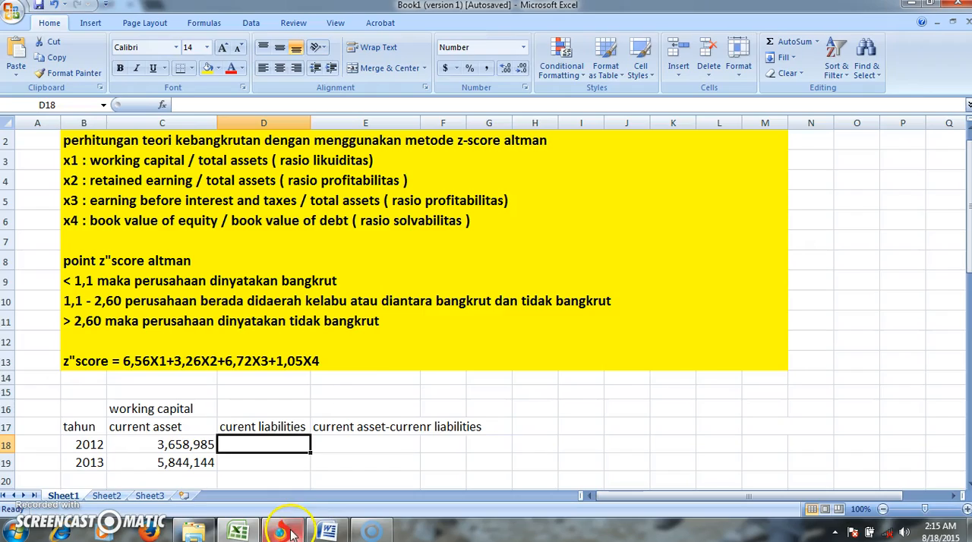
pyautogui.press('Down')
pyautogui.press('Down')
pyautogui.press('Down')
pyautogui.press('Down')
pyautogui.press('Down')
pyautogui.press('Down')
pyautogui.press('Down')
pyautogui.press('Down')
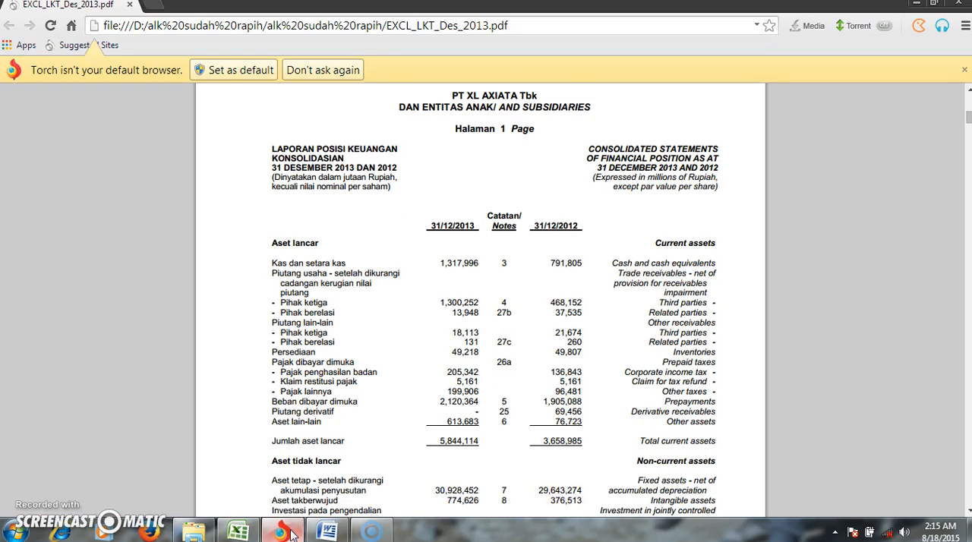
pyautogui.press('Down')
pyautogui.press('Down')
pyautogui.press('Down')
pyautogui.press('Down')
pyautogui.press('Down')
pyautogui.press('Down')
pyautogui.press('Down')
pyautogui.press('Down')
pyautogui.press('Down')
pyautogui.press('Down')
pyautogui.press('Down')
pyautogui.press('Down')
pyautogui.press('Down')
pyautogui.press('Down')
pyautogui.press('Down')
pyautogui.press('Down')
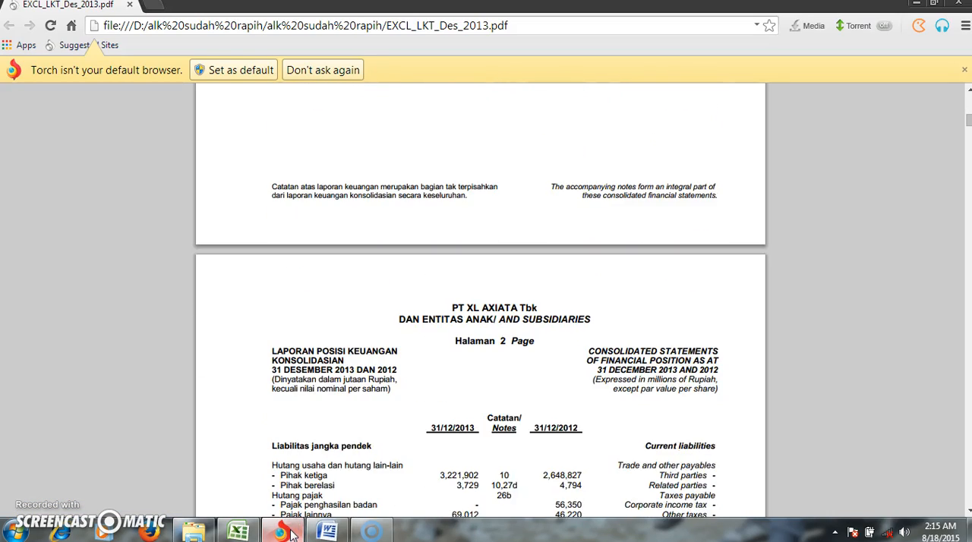
pyautogui.press('Down')
pyautogui.press('Down')
pyautogui.press('Down')
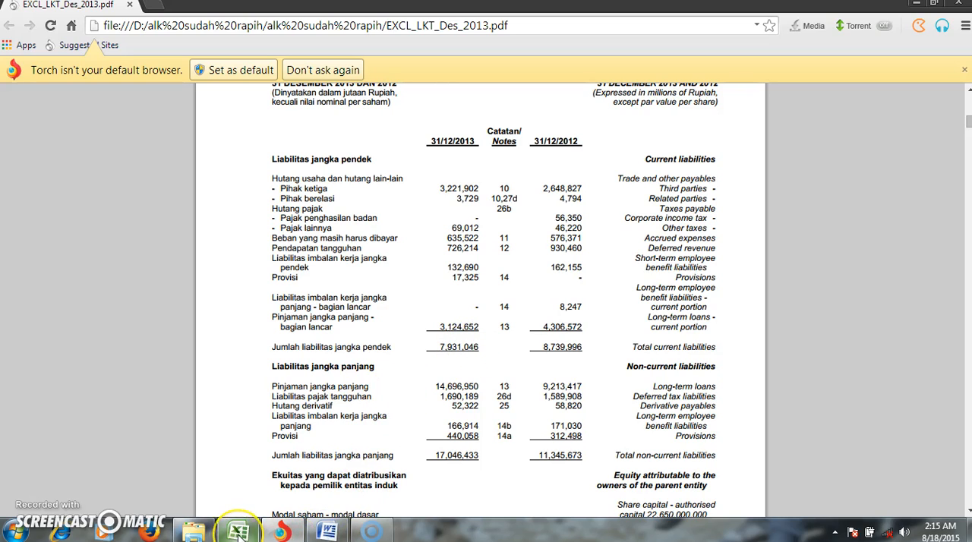
pyautogui.moveTo(238, 534)
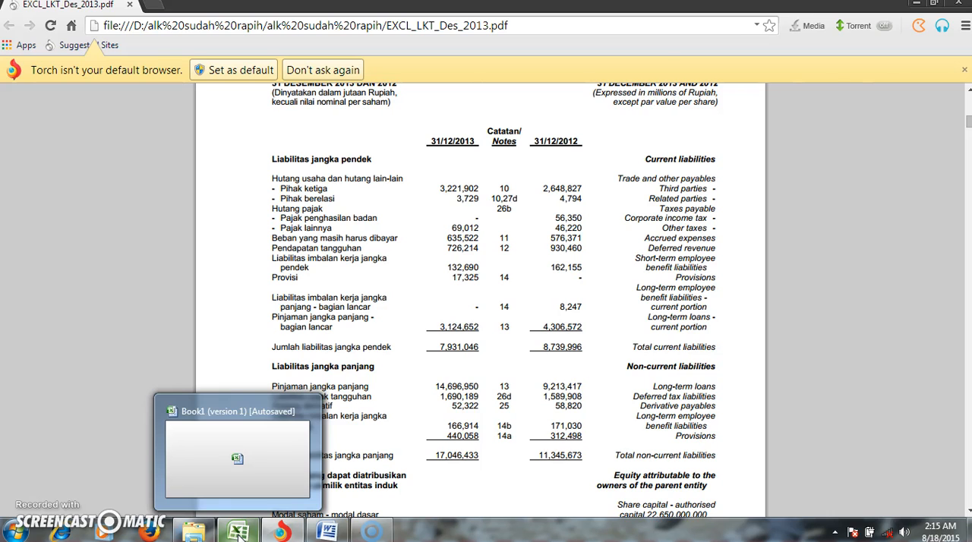
pyautogui.click(238, 535)
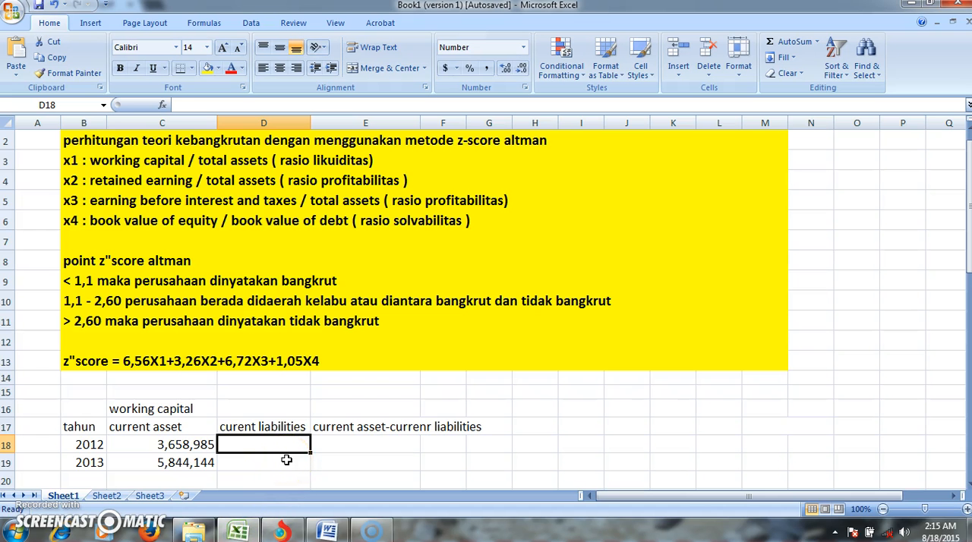
# - Enter current liabilities of 8,739,996 for 2012 in D18 and 7,931,046 for 2013 in D19
pyautogui.write('8,')
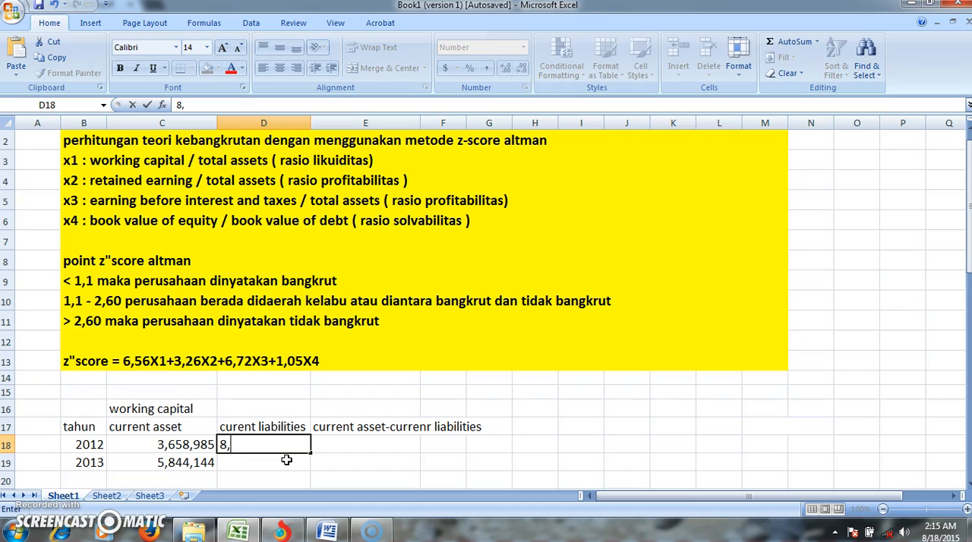
pyautogui.write('739,996')
pyautogui.press('Return')
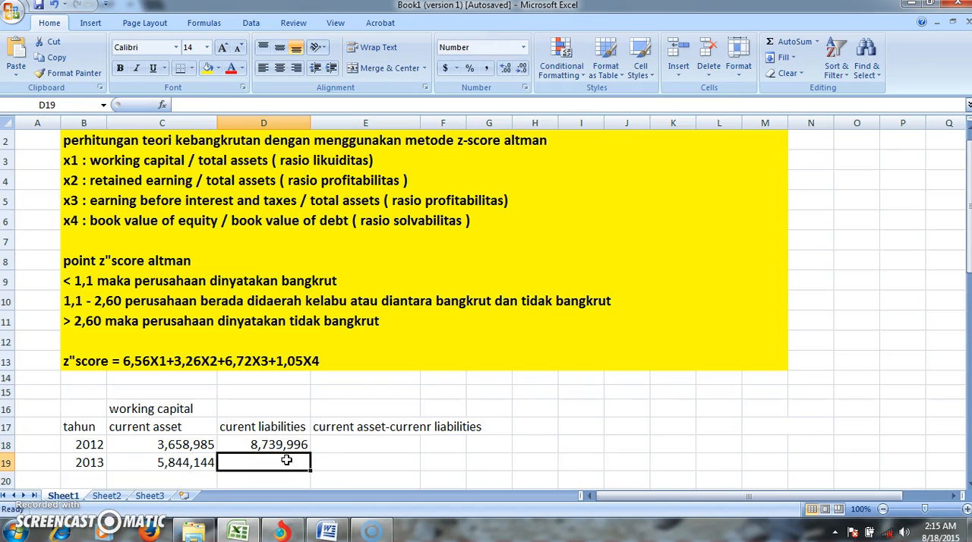
pyautogui.write('7,')
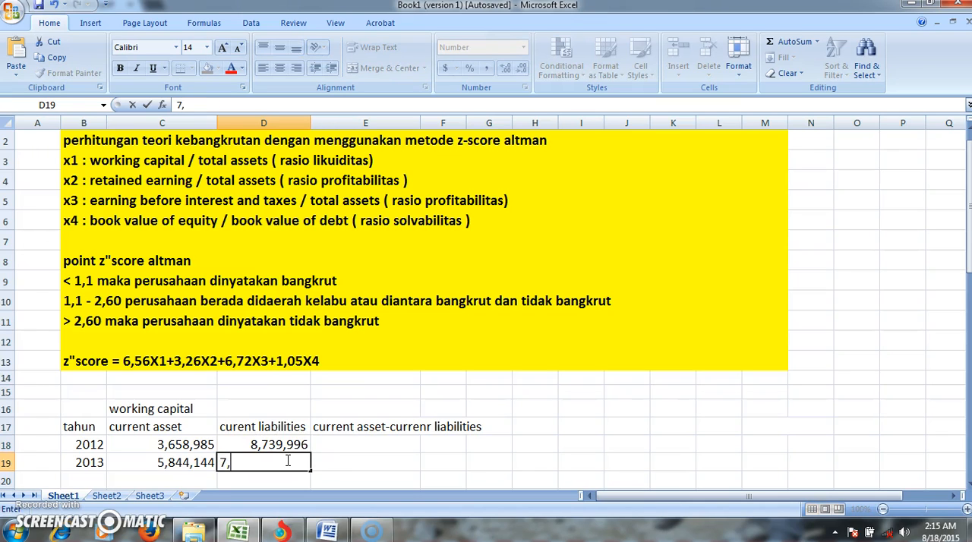
pyautogui.write('931,046')
pyautogui.press('Tab')
# - Try the division formula =D18/C18 in E18 for the 2012 working capital
pyautogui.press('Up')
pyautogui.write('=')
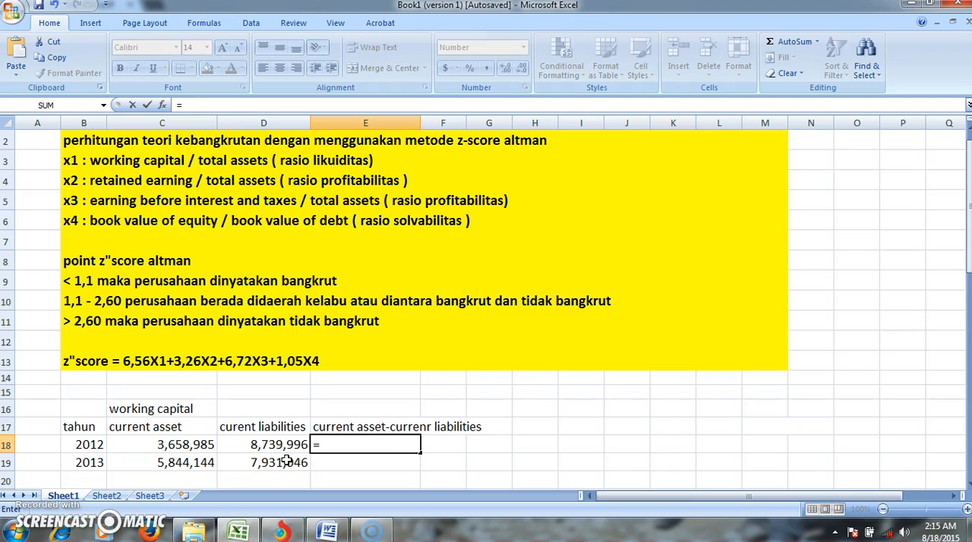
pyautogui.click(270, 445)
pyautogui.write('/')
pyautogui.click(205, 445)
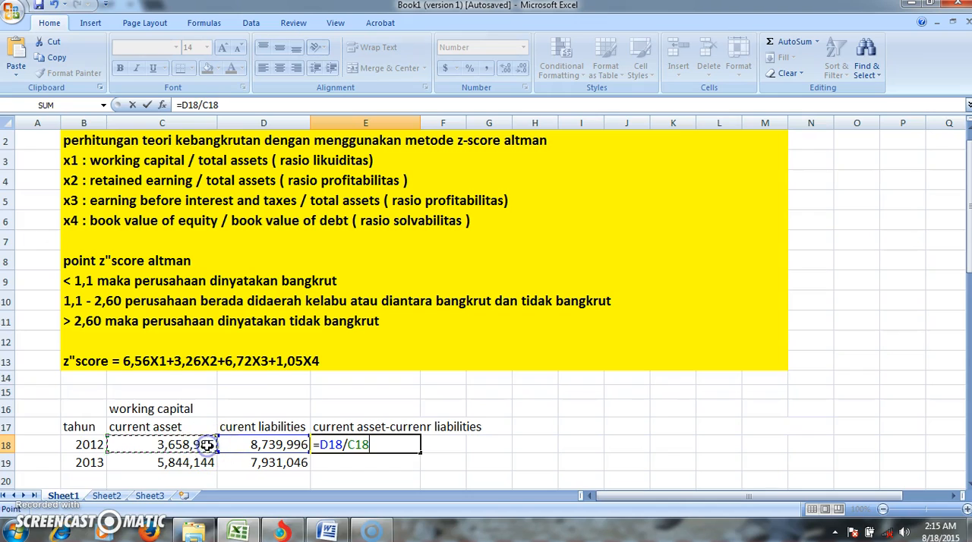
pyautogui.press('Return')
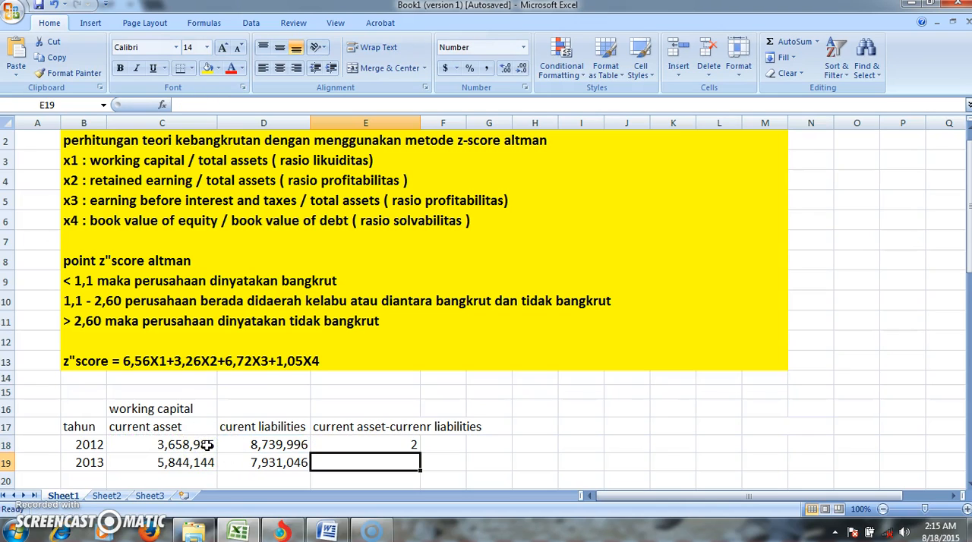
# - Replace the formula in E18 with =D18-C18 to calculate the 2012 working capital difference
pyautogui.click(331, 445)
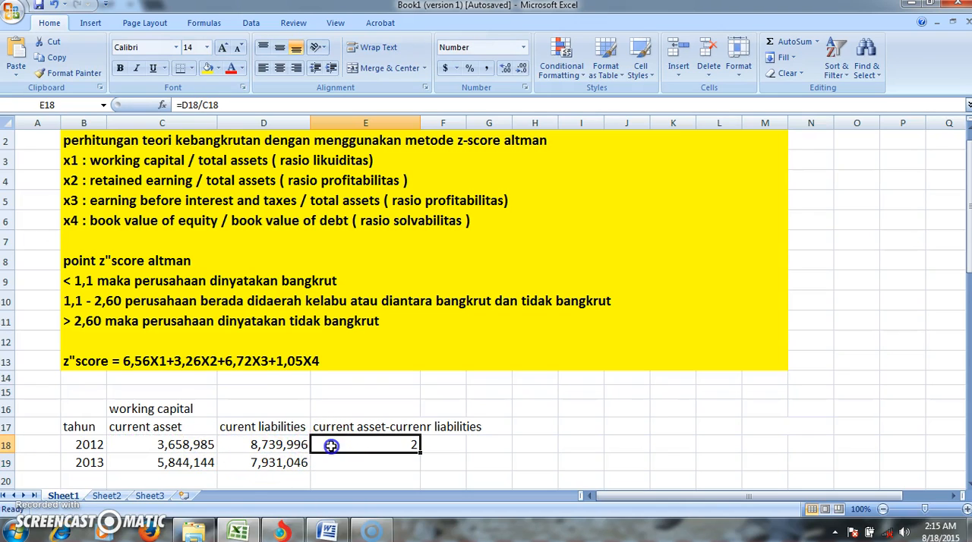
pyautogui.write('=')
pyautogui.click(287, 444)
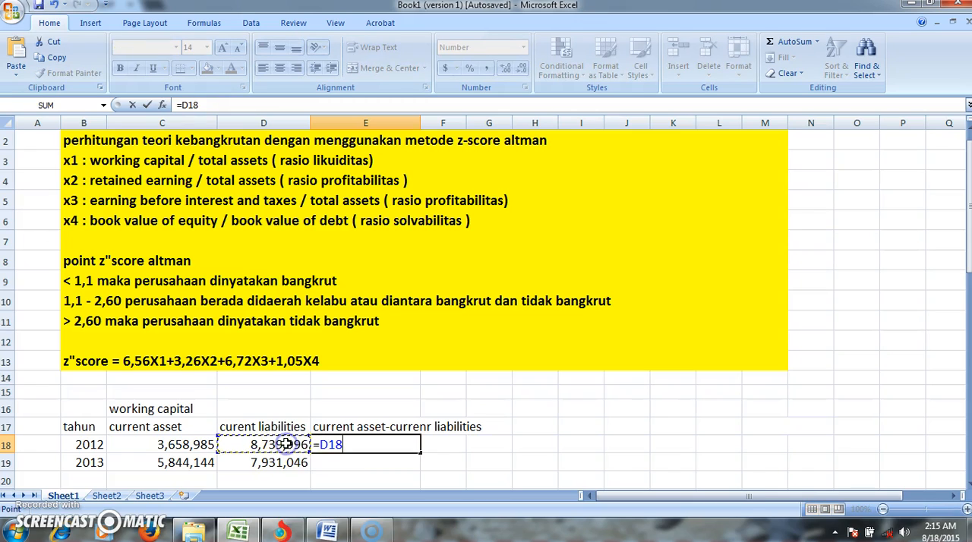
pyautogui.write('-')
pyautogui.click(205, 446)
pyautogui.press('Return')
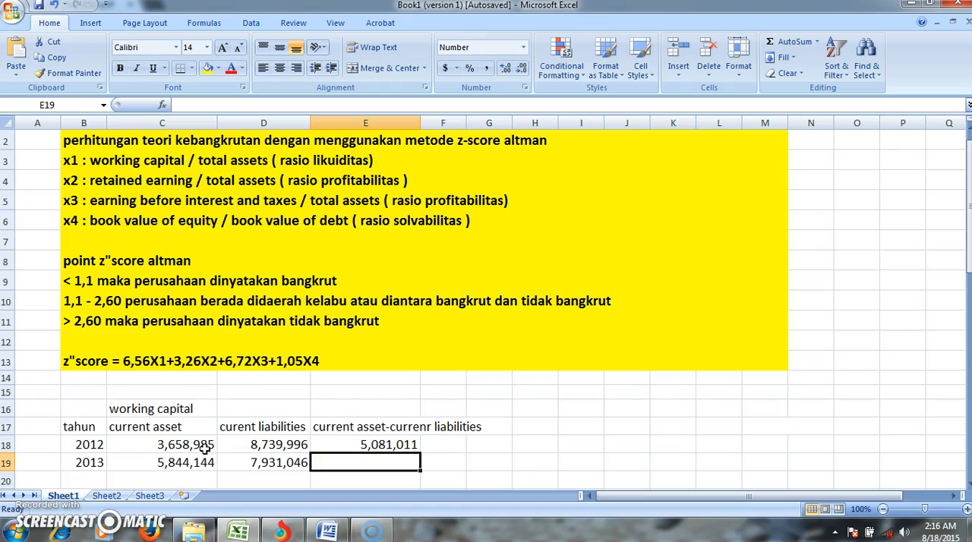
# - Calculate the 2013 working capital difference in E19 with the formula =D19-C19
pyautogui.write('=')
pyautogui.click(281, 462)
pyautogui.write('-')
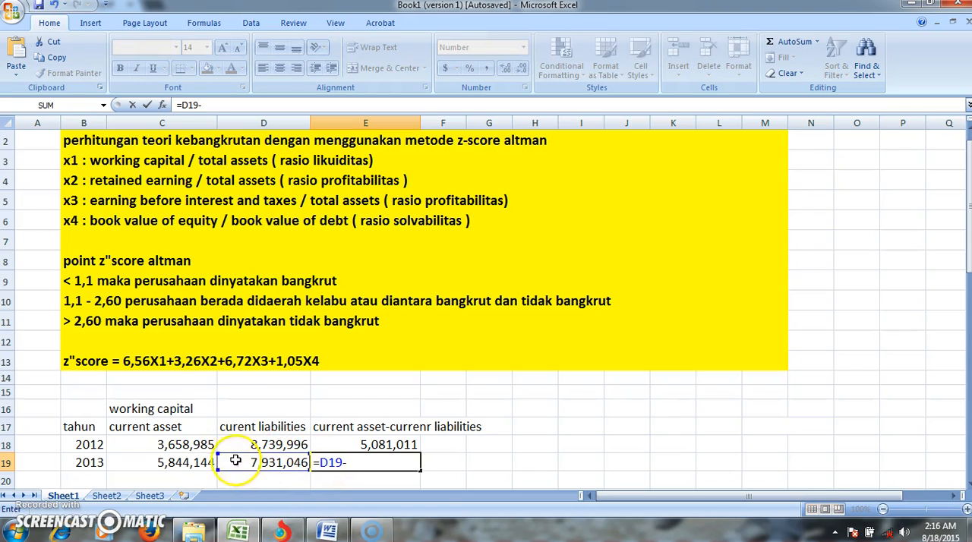
pyautogui.click(205, 464)
pyautogui.press('Return')
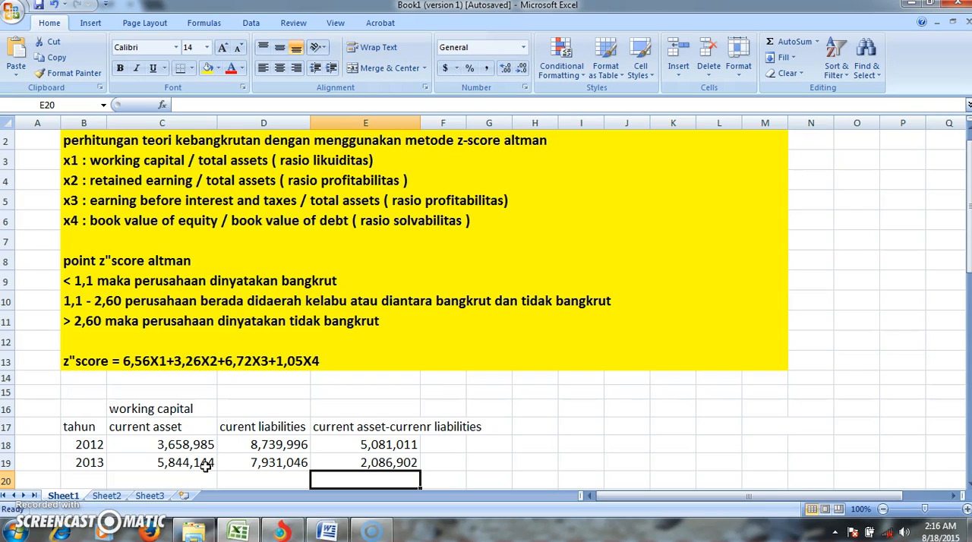
# - Enter 5,081,011 as the 2012 working capital in C23 of the X1 table
pyautogui.press('Down')
pyautogui.press('Down')
pyautogui.press('Down')
pyautogui.press('Down')
pyautogui.press('Down')
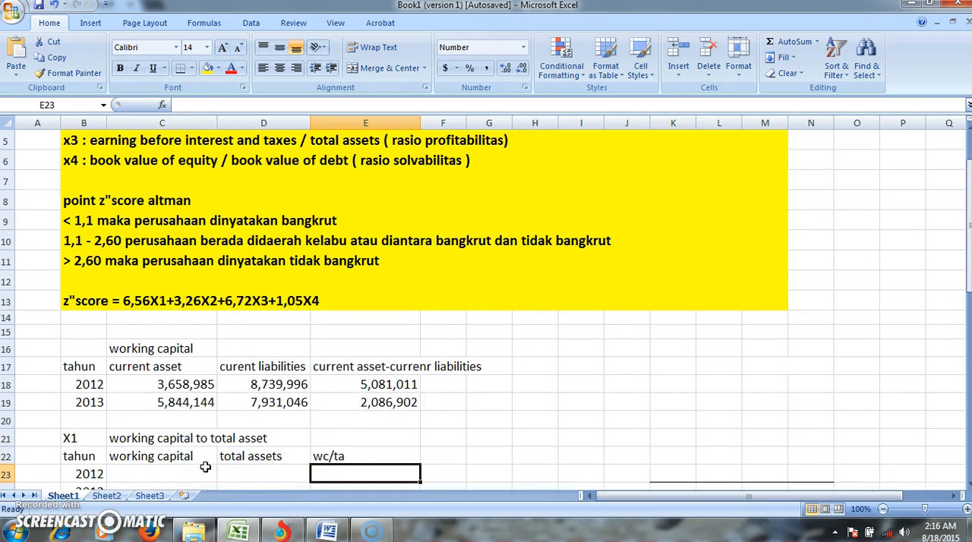
pyautogui.press('Down')
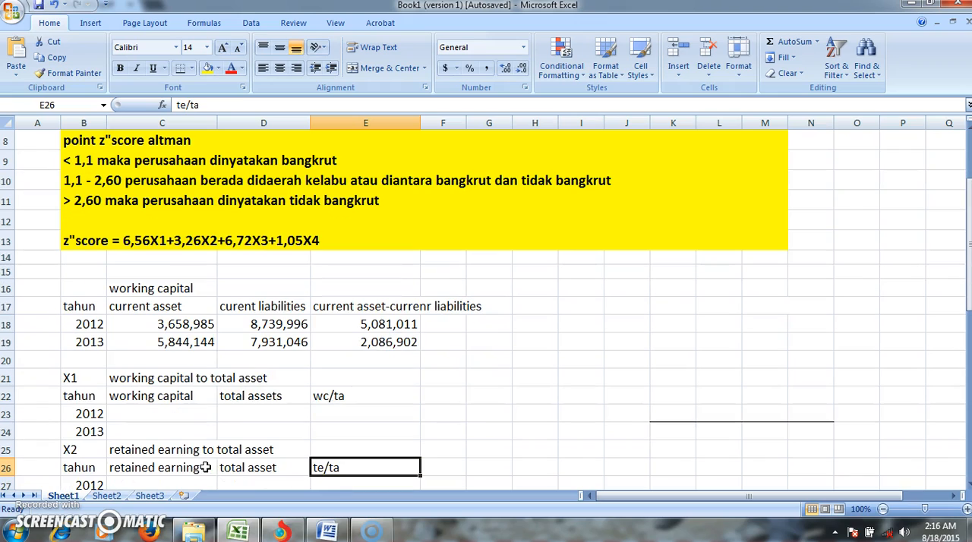
pyautogui.click(172, 410)
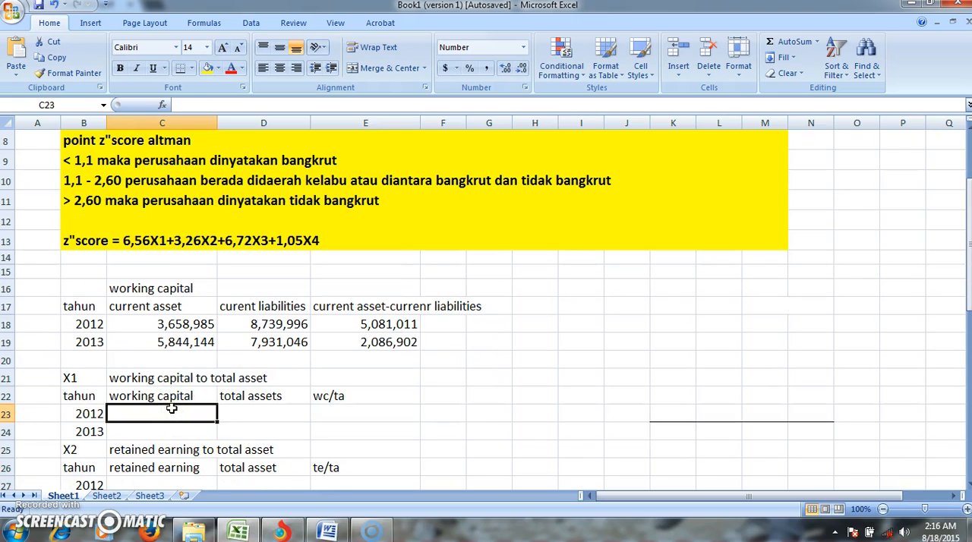
pyautogui.write('5')
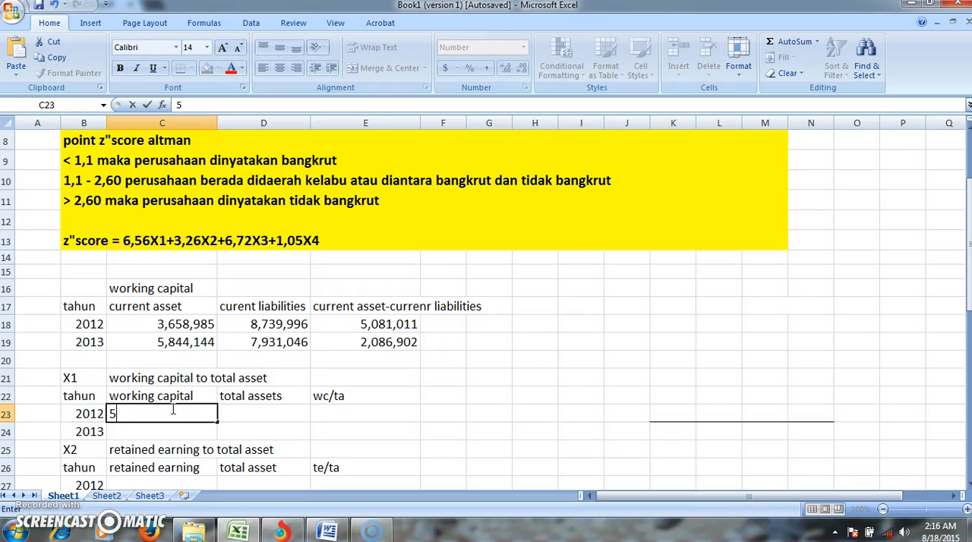
pyautogui.write(',0')
pyautogui.write('81')
pyautogui.write(',0')
pyautogui.write('1')
pyautogui.press('BackSpace')
pyautogui.write('011')
pyautogui.press('Return')
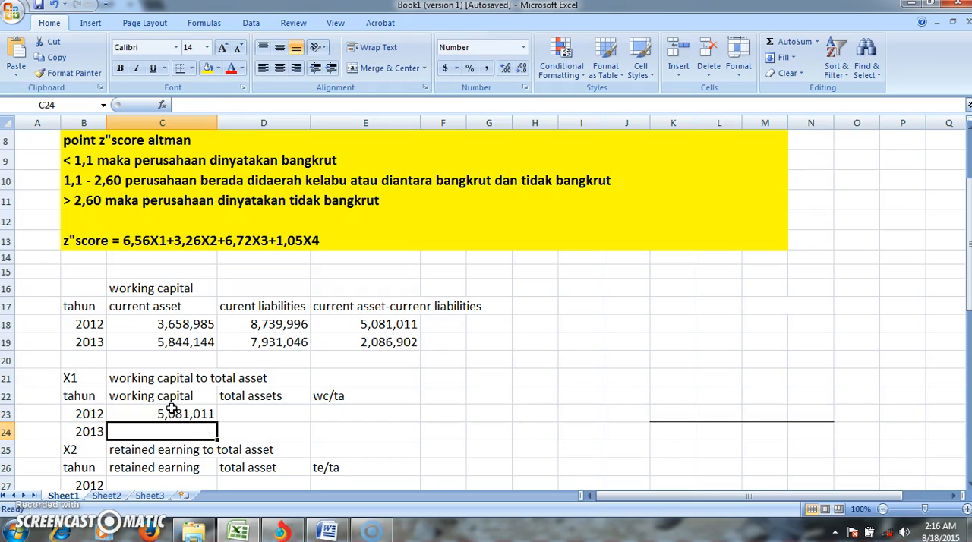
# - Enter 2,086,902 as the 2013 working capital in C24 of the X1 table
pyautogui.write('2')
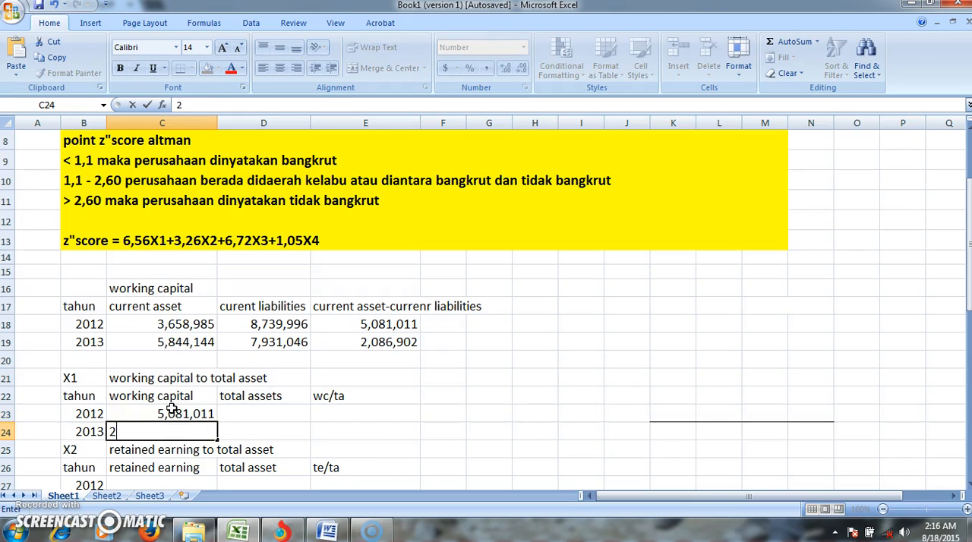
pyautogui.write(',086,902')
pyautogui.press('Tab')
# - Select D23 and switch to the financial statement PDF in the Torch browser to look up the 2012 and 2013 total assets
pyautogui.press('Up')
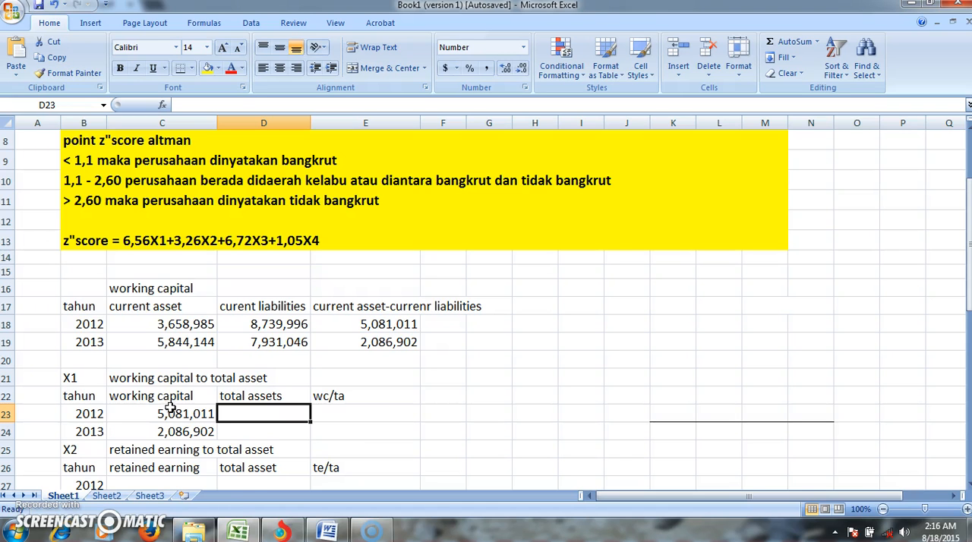
pyautogui.click(278, 531)
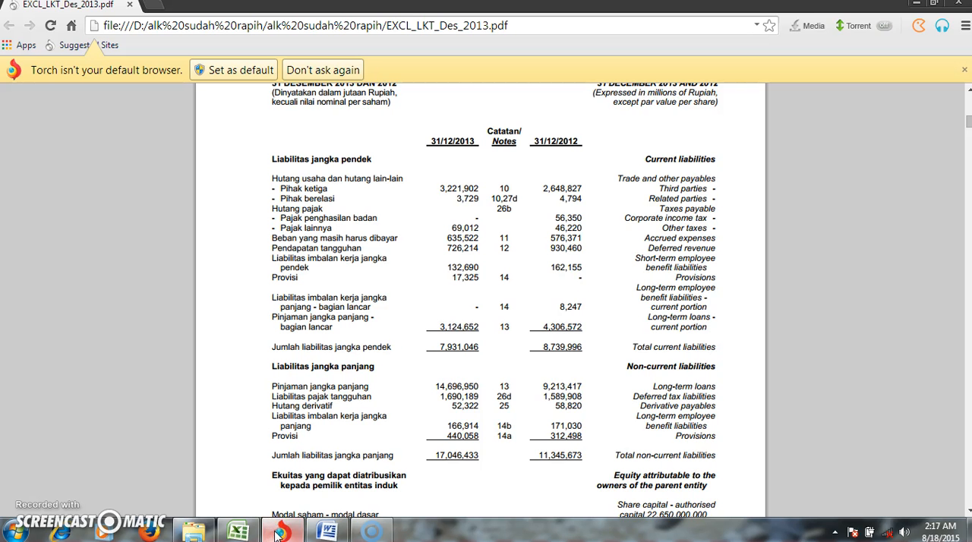
pyautogui.press('Down')
pyautogui.press('Down')
pyautogui.press('Down')
pyautogui.press('Down')
pyautogui.press('Down')
pyautogui.press('Down')
pyautogui.press('Down')
pyautogui.press('Down')
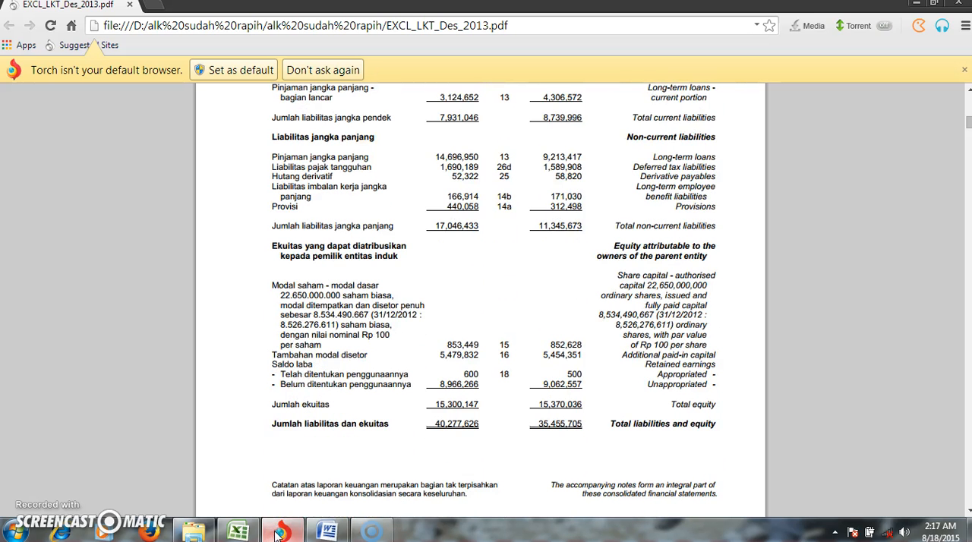
pyautogui.press('Up')
pyautogui.press('Up')
pyautogui.press('Up')
pyautogui.press('Up')
pyautogui.press('Up')
pyautogui.press('Up')
pyautogui.press('Up')
pyautogui.press('Up')
pyautogui.press('Up')
pyautogui.press('Up')
pyautogui.press('Up')
pyautogui.press('Up')
pyautogui.press('Up')
pyautogui.press('Up')
pyautogui.press('Up')
pyautogui.press('Up')
pyautogui.press('Up')
pyautogui.press('Up')
pyautogui.press('Up')
pyautogui.press('Up')
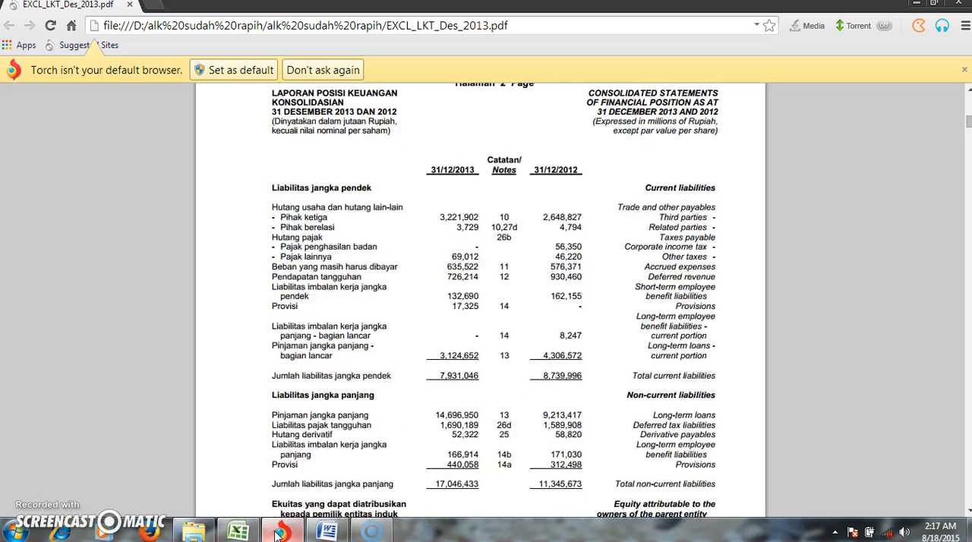
pyautogui.press('Up')
pyautogui.press('Up')
pyautogui.press('Up')
pyautogui.press('Up')
pyautogui.press('Up')
pyautogui.press('Up')
pyautogui.press('Up')
pyautogui.press('Up')
pyautogui.press('Up')
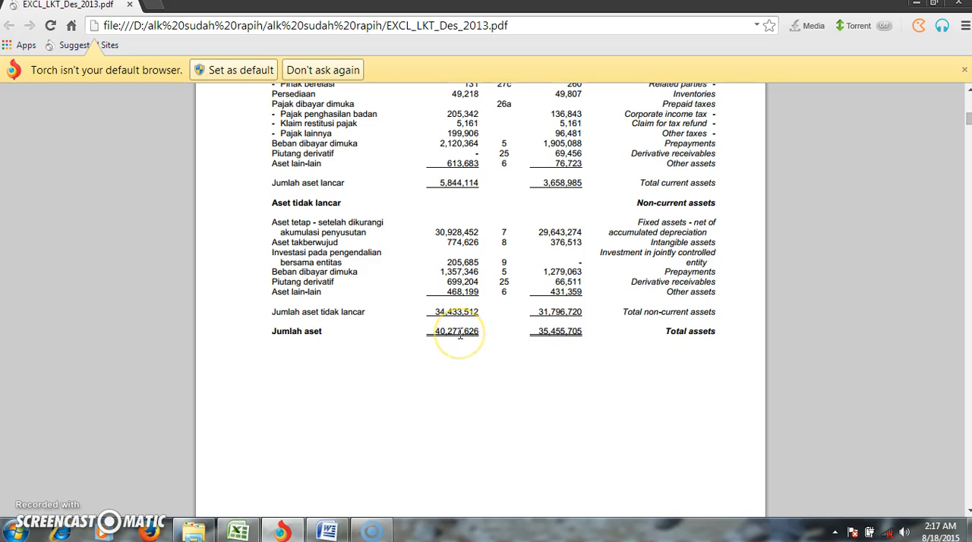
# - Switch back to Excel and enter 35,796,720 as the 2012 total assets in D23 of the X1 table
pyautogui.click(237, 532)
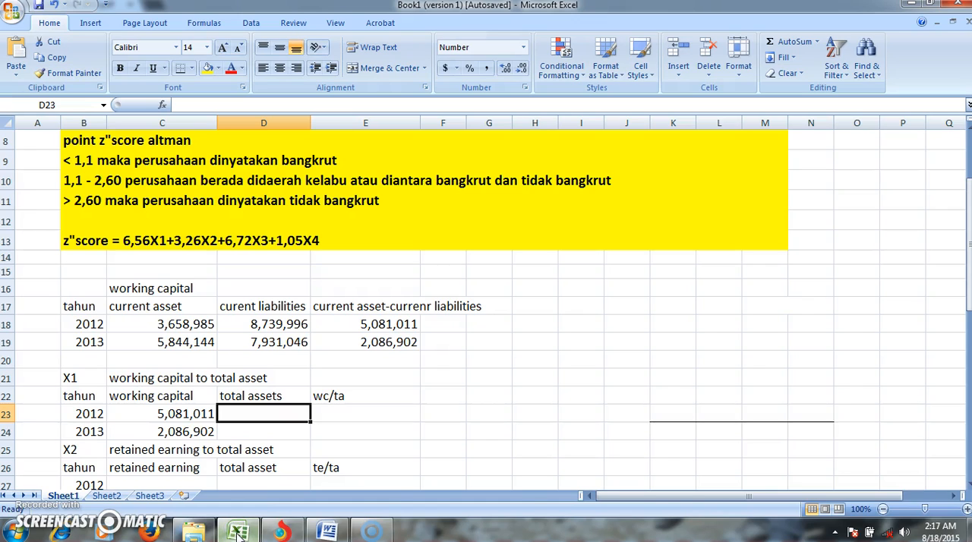
pyautogui.write('35,796,720')
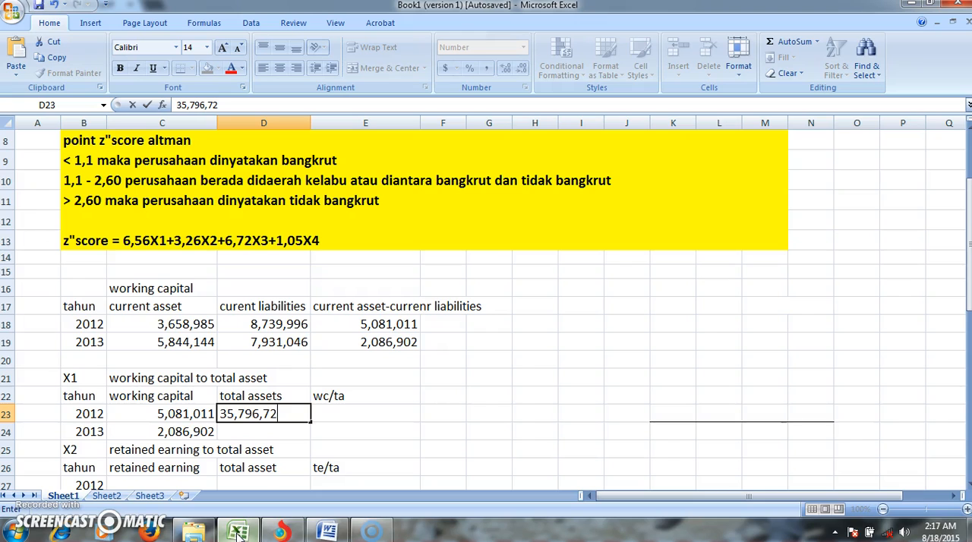
# - Enter 40,277,626 as the 2013 total assets in D24 of the X1 table
pyautogui.click(290, 429)
pyautogui.write('4')
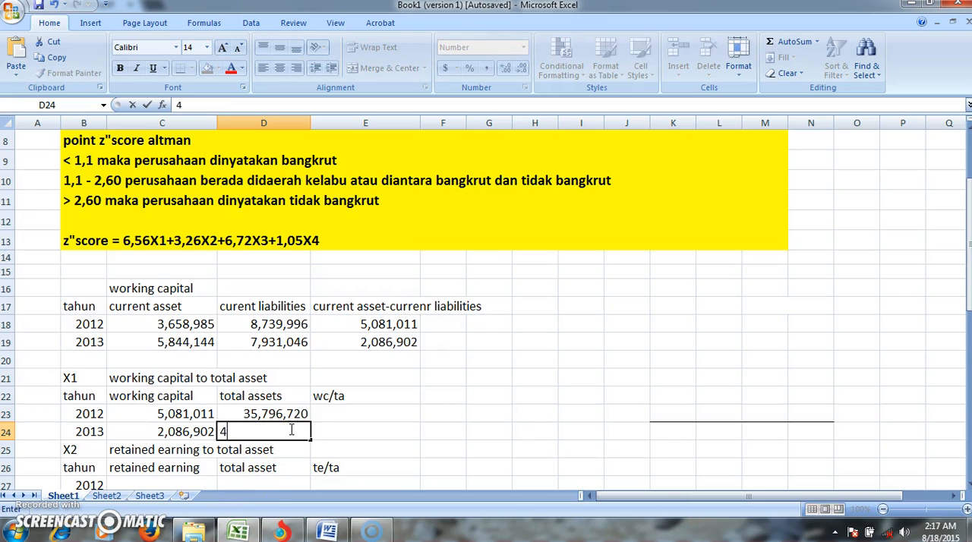
pyautogui.write('0,277,626')
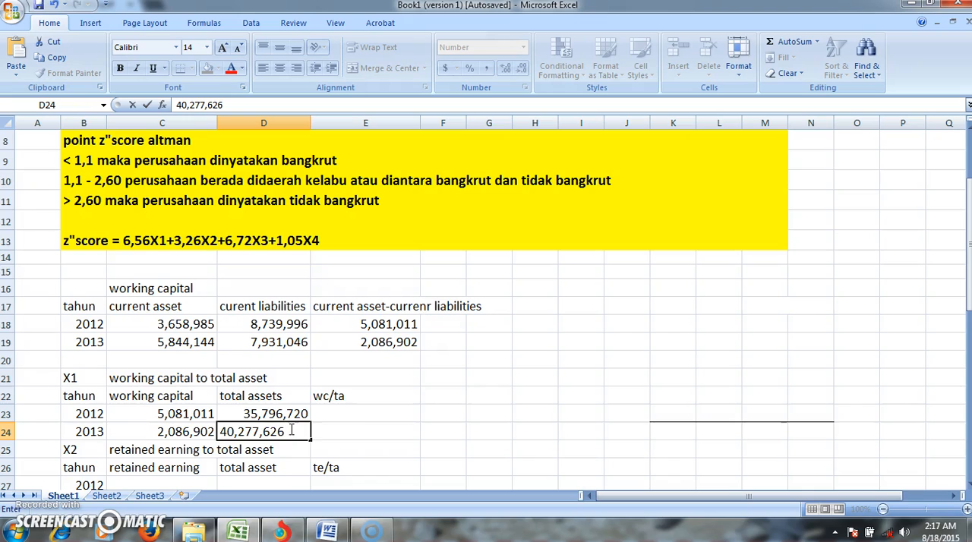
# - Calculate the 2012 working capital to total assets ratio in E23 with the formula =C23/D23
pyautogui.click(339, 415)
pyautogui.write('=')
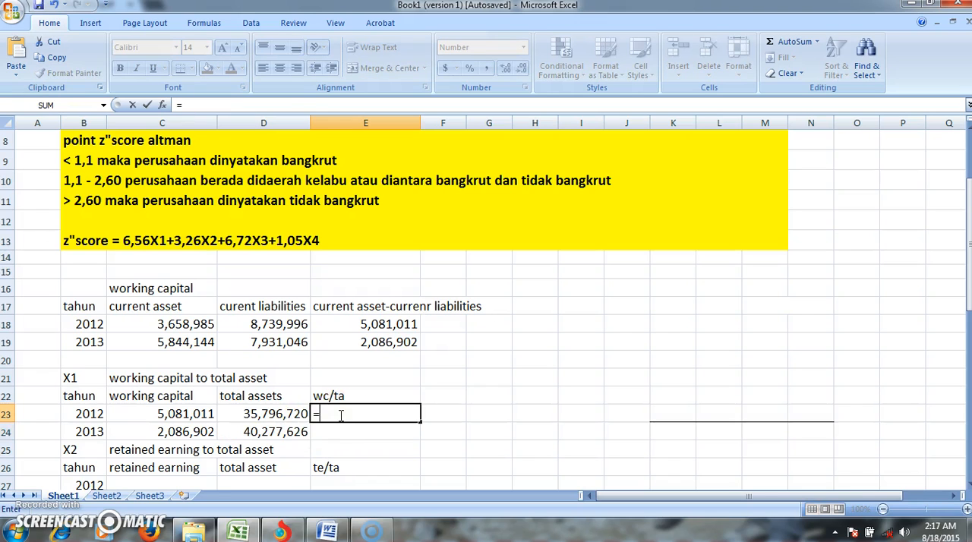
pyautogui.click(182, 413)
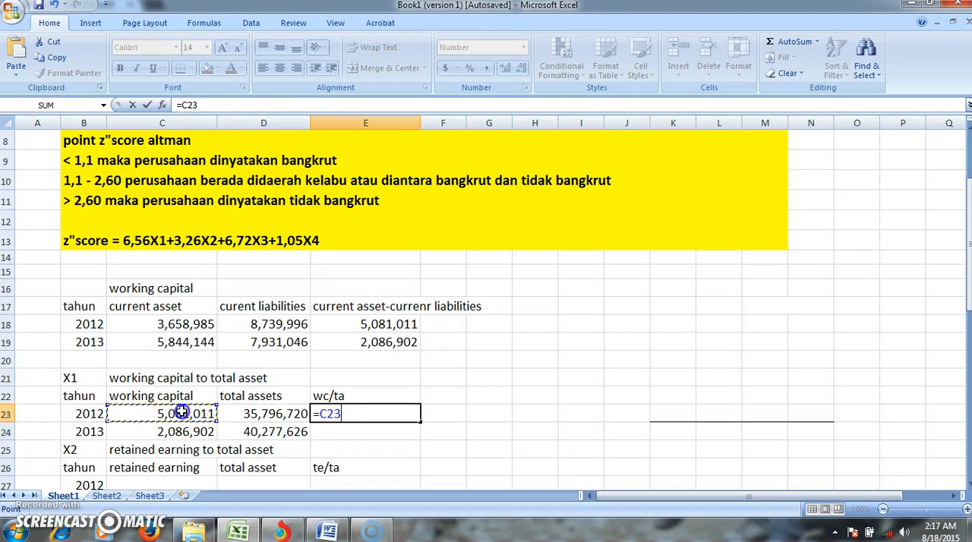
pyautogui.write('/')
pyautogui.click(260, 414)
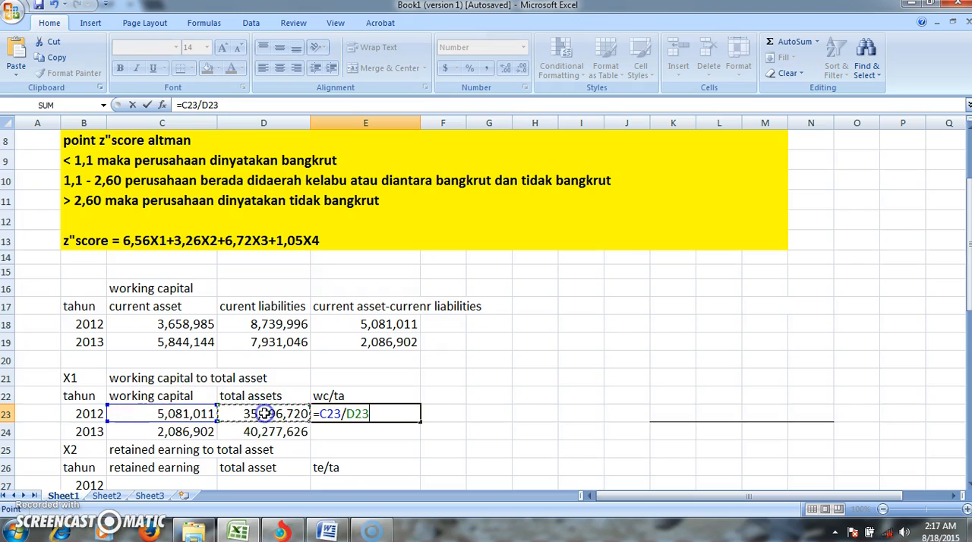
pyautogui.press('Return')
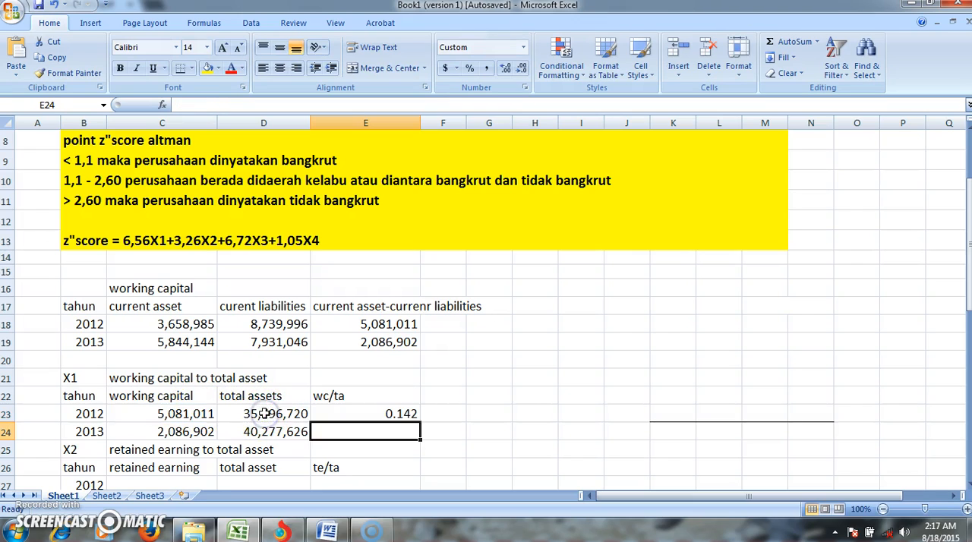
# - Calculate the 2013 working capital to total assets ratio in E24 by dividing C24 by D24
pyautogui.write('=')
pyautogui.click(186, 432)
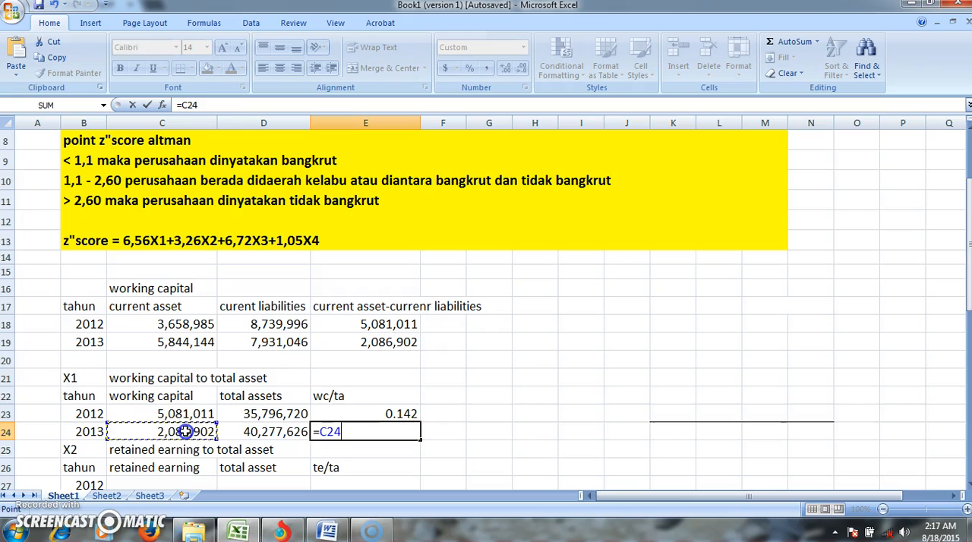
pyautogui.write('/')
pyautogui.click(239, 432)
pyautogui.press('Return')
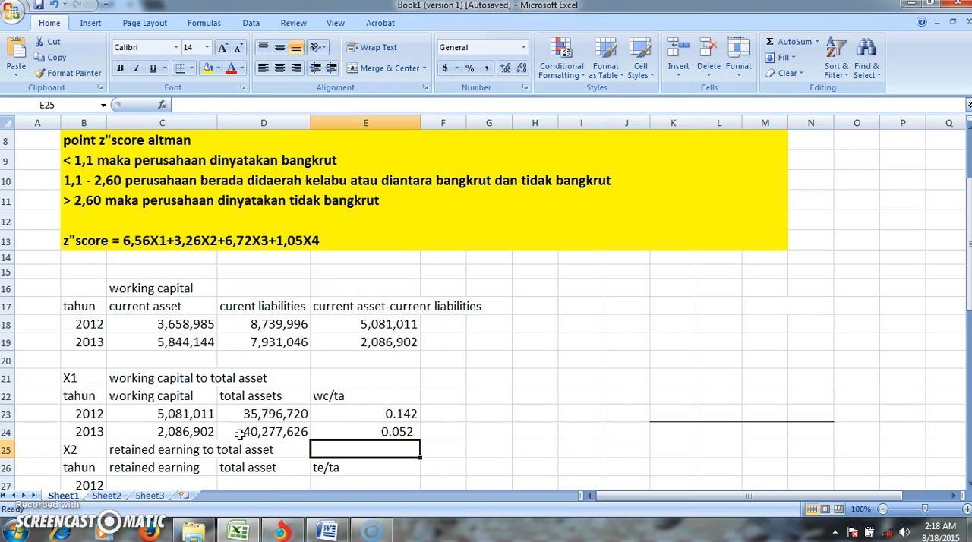
# - Select C27 and switch to the financial statement PDF in the Torch browser to look up the 2012 and 2013 retained earnings
pyautogui.press('Down')
pyautogui.press('Down')
pyautogui.press('Down')
pyautogui.press('Down')
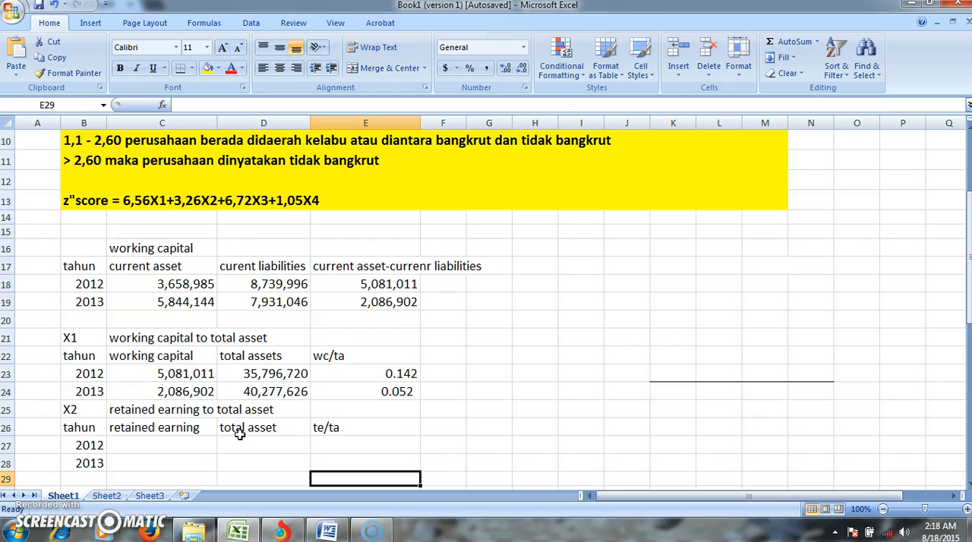
pyautogui.click(180, 443)
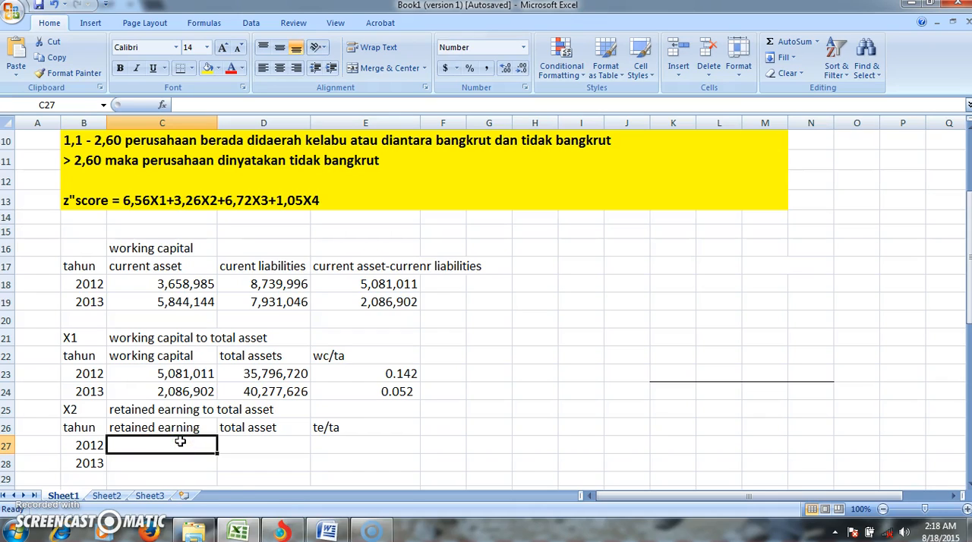
pyautogui.click(282, 531)
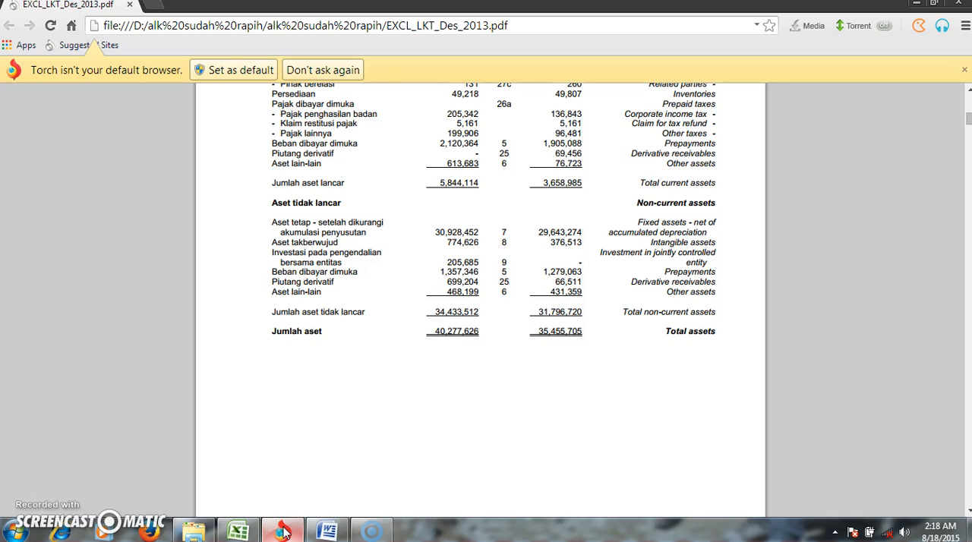
pyautogui.press('Down')
pyautogui.press('Down')
pyautogui.press('Down')
pyautogui.press('Down')
pyautogui.press('Down')
pyautogui.press('Down')
pyautogui.press('Down')
pyautogui.press('Down')
pyautogui.press('Down')
pyautogui.press('Down')
pyautogui.press('Down')
pyautogui.press('Down')
pyautogui.press('Down')
pyautogui.press('Down')
pyautogui.press('Down')
pyautogui.press('Down')
pyautogui.press('Down')
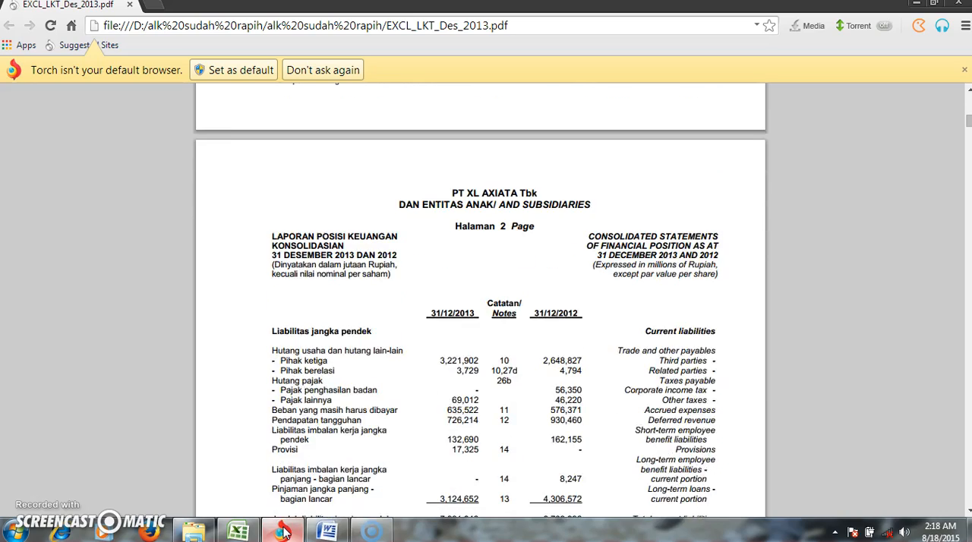
pyautogui.press('Down')
pyautogui.press('Down')
pyautogui.press('Down')
pyautogui.press('Down')
pyautogui.press('Down')
pyautogui.press('Down')
pyautogui.press('Down')
pyautogui.press('Down')
pyautogui.press('Down')
pyautogui.press('Down')
pyautogui.press('Down')
pyautogui.press('Down')
pyautogui.press('Down')
pyautogui.press('Down')
pyautogui.press('Down')
pyautogui.press('Down')
pyautogui.press('Down')
pyautogui.press('Down')
pyautogui.press('Down')
pyautogui.press('Down')
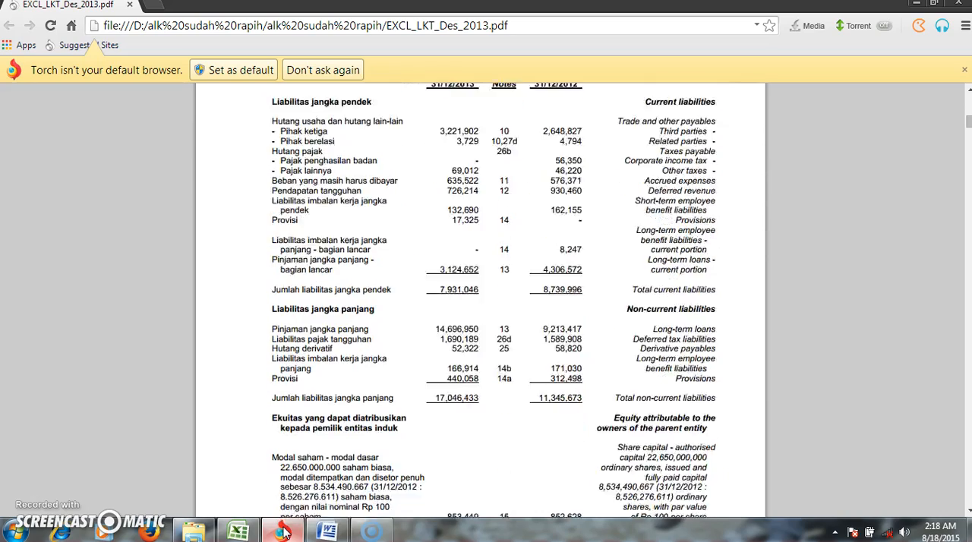
pyautogui.press('Down')
pyautogui.press('Down')
pyautogui.press('Down')
pyautogui.press('Down')
pyautogui.press('Down')
pyautogui.press('Down')
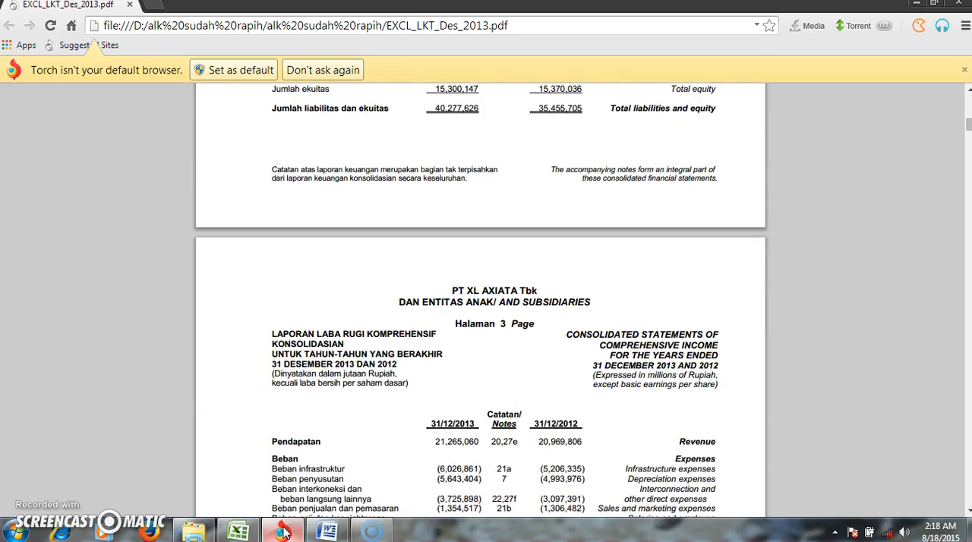
pyautogui.press('Down')
pyautogui.press('Down')
pyautogui.press('Down')
pyautogui.press('Down')
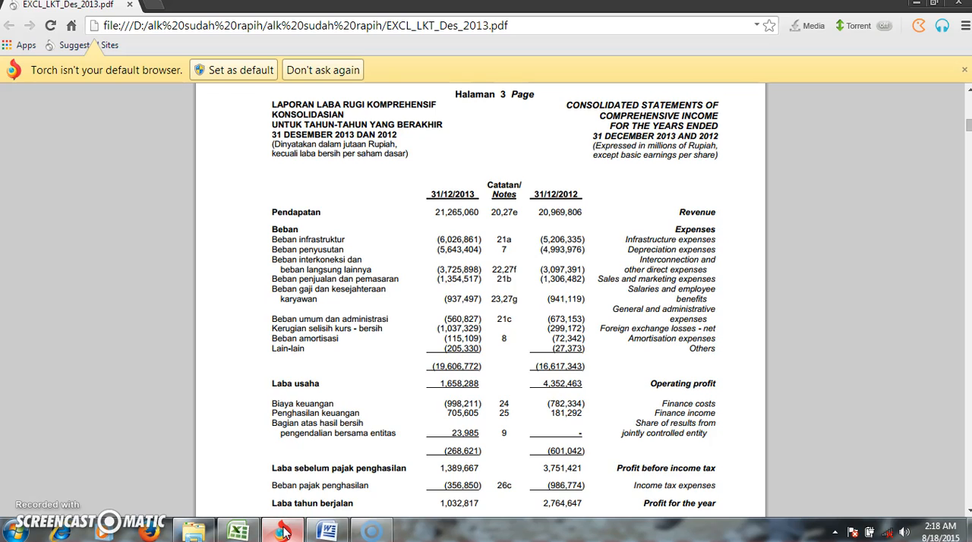
pyautogui.press('Down')
pyautogui.press('Down')
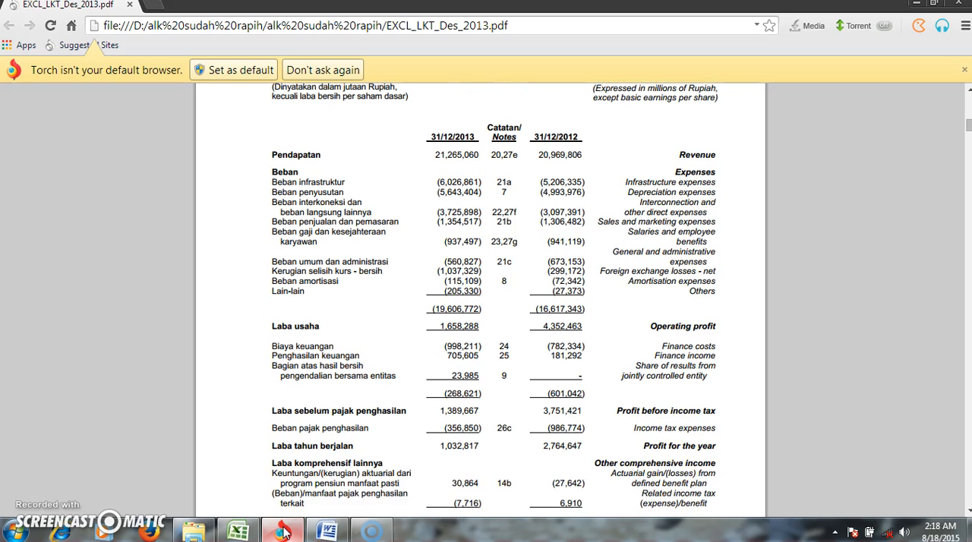
pyautogui.press('Up')
pyautogui.press('Up')
pyautogui.press('Up')
pyautogui.press('Up')
pyautogui.press('Up')
pyautogui.press('Up')
pyautogui.press('Up')
pyautogui.press('Up')
pyautogui.press('Up')
pyautogui.press('Up')
pyautogui.press('Up')
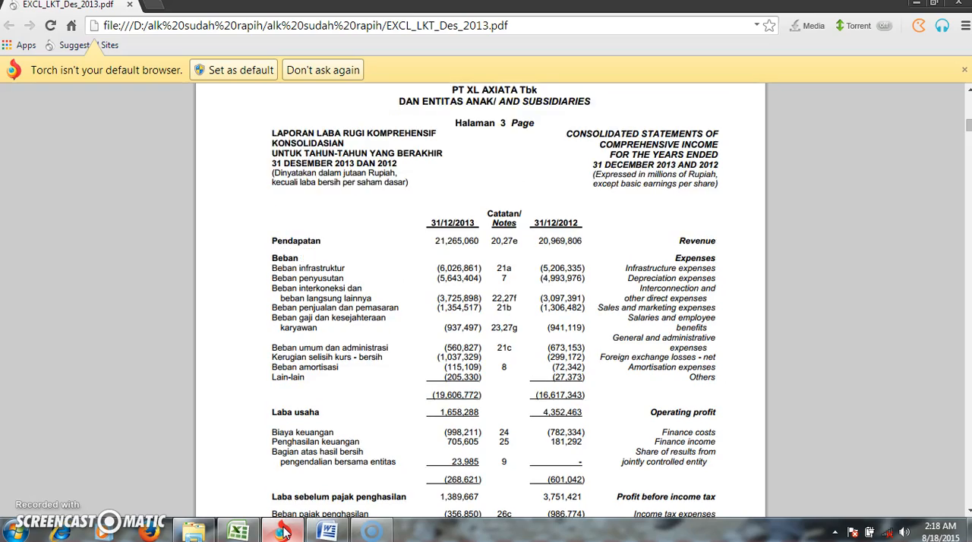
pyautogui.press('Up')
pyautogui.press('Up')
pyautogui.press('Up')
pyautogui.press('Up')
pyautogui.press('Up')
pyautogui.press('Up')
pyautogui.press('Up')
pyautogui.press('Up')
pyautogui.press('Up')
pyautogui.press('Up')
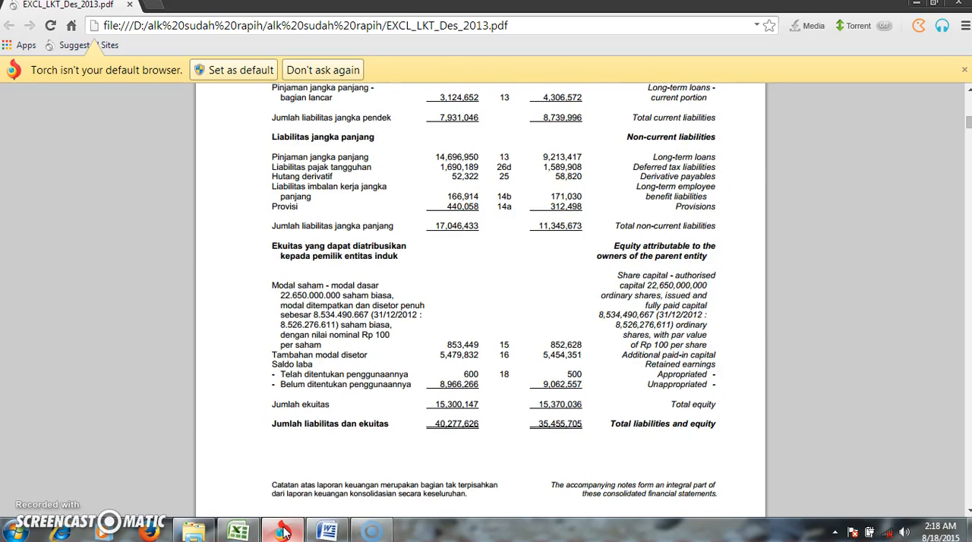
pyautogui.press('Up')
pyautogui.press('Up')
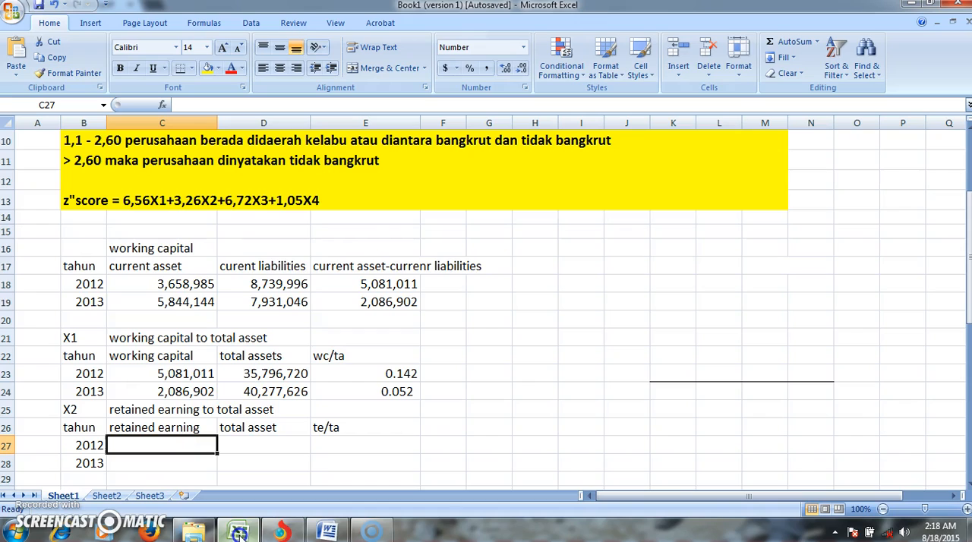
# - Switch back to Excel and enter 9,063,057 as the 2012 retained earning in C27 of the X2 table
pyautogui.click(238, 530)
pyautogui.write('9')
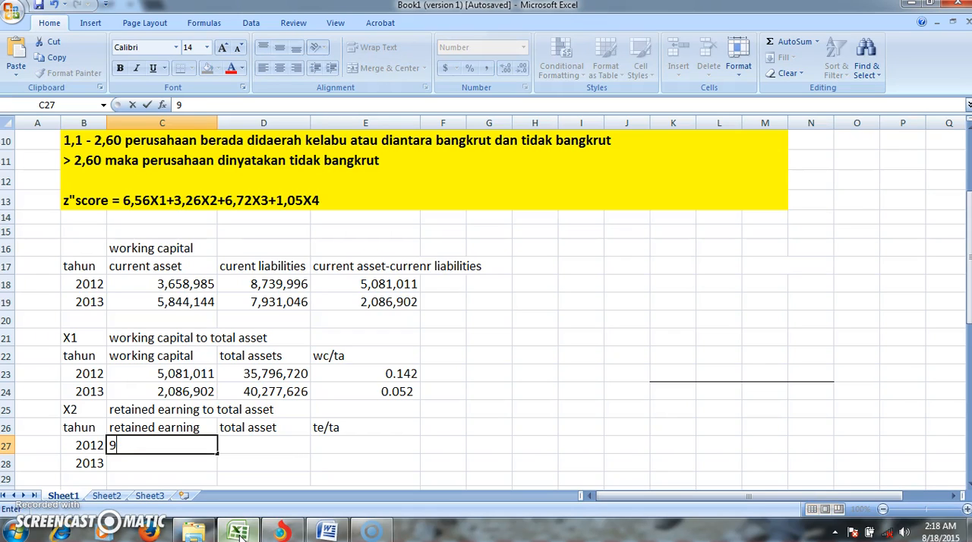
pyautogui.write(',063,057')
pyautogui.press('Return')
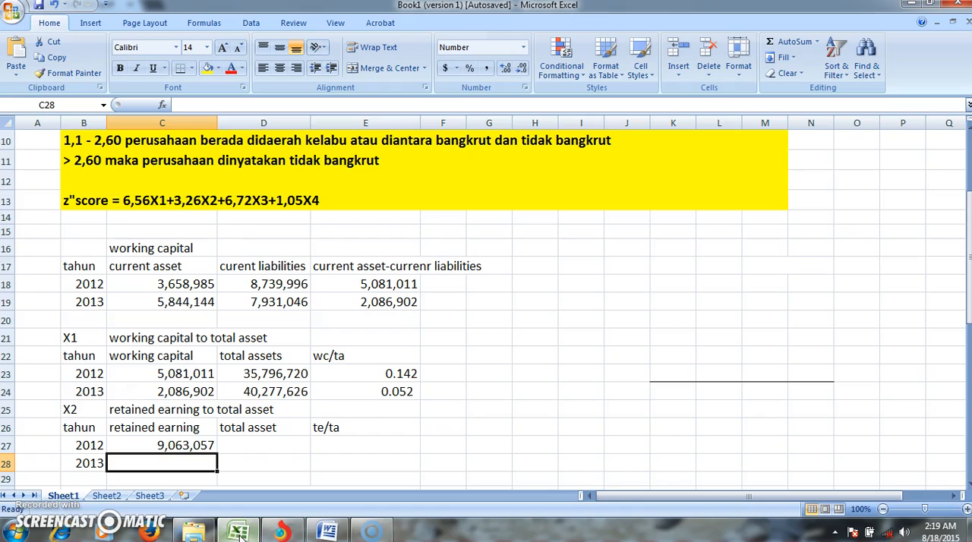
# - Enter 8,966,866 as the 2013 retained earning in C28 of the X2 table
pyautogui.write('8')
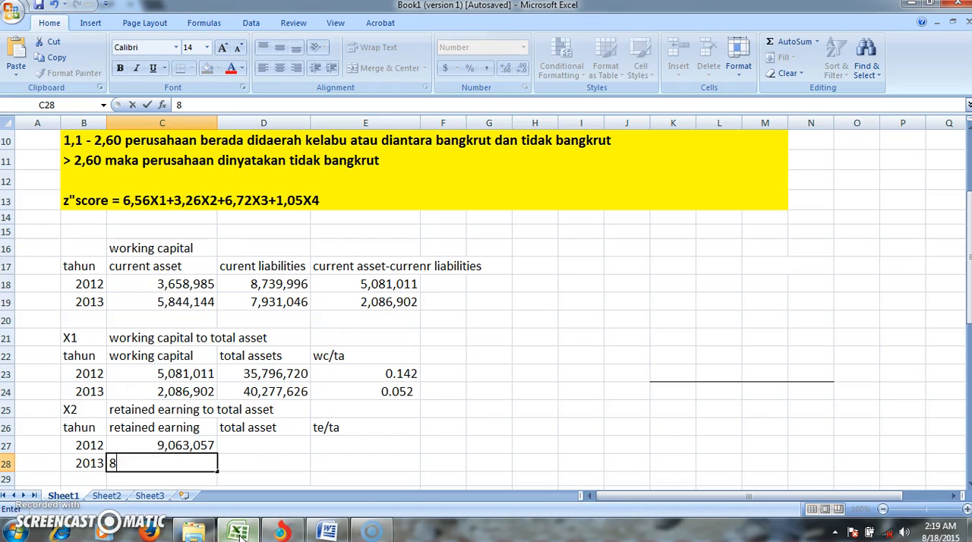
pyautogui.write(',966,866')
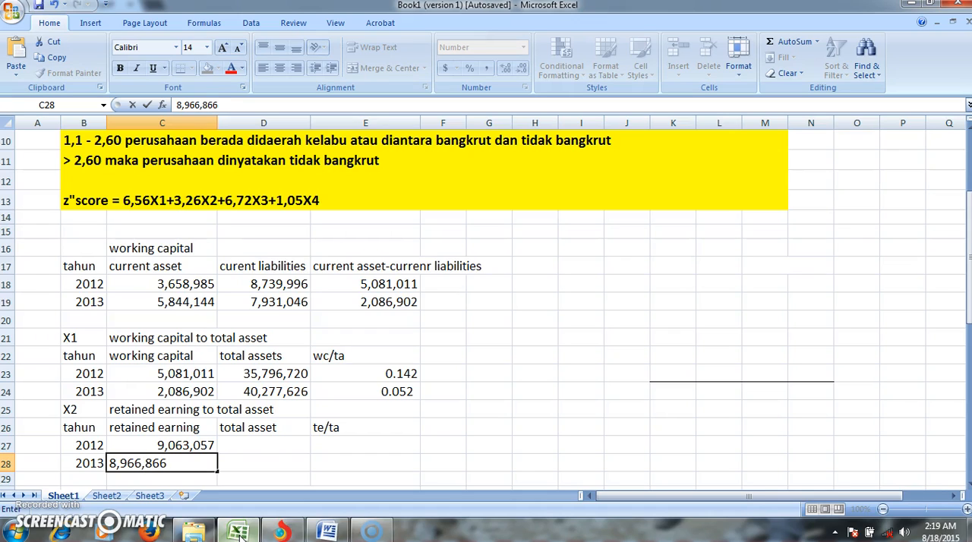
pyautogui.press('Right')
# - Enter 35,796,720 as the 2012 total asset in D27 of the X2 table
pyautogui.press('Up')
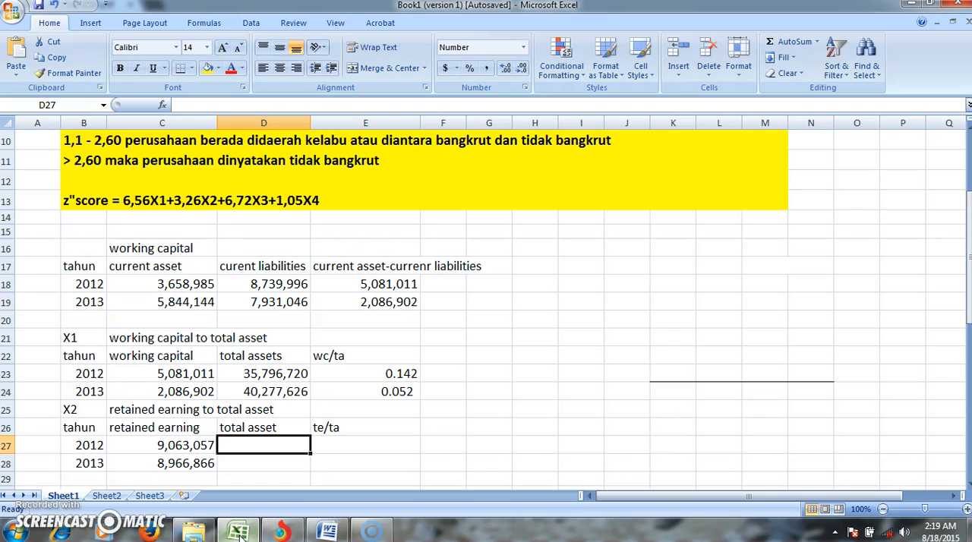
pyautogui.write('35,')
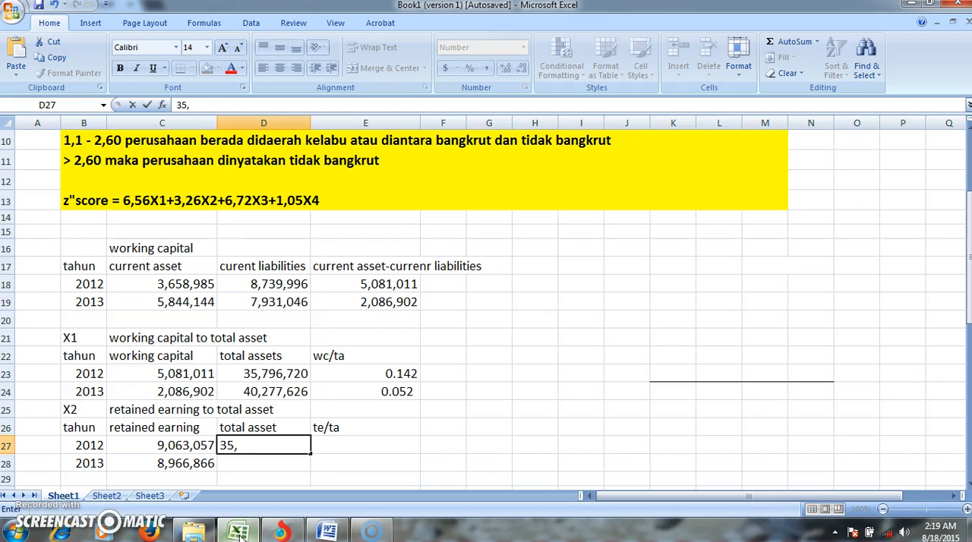
pyautogui.write('796,.')
pyautogui.press('BackSpace')
pyautogui.write('720')
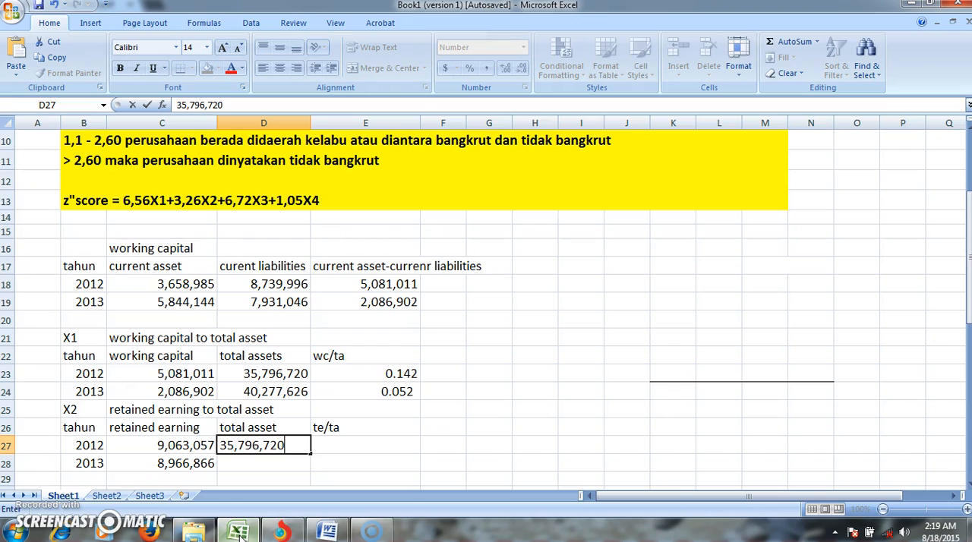
pyautogui.press('Return')
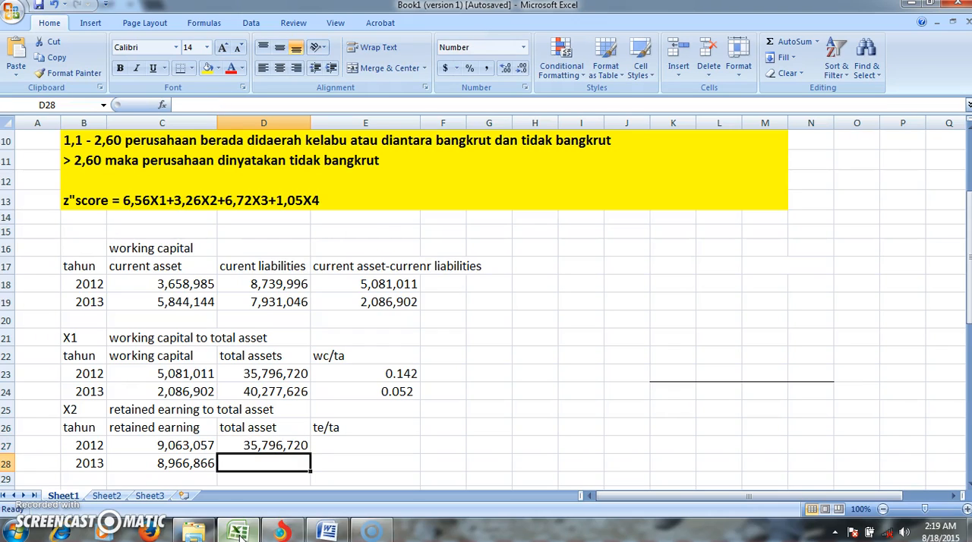
# - Enter 40,277,626 as the 2013 total asset in D28 of the X2 table
pyautogui.write('40')
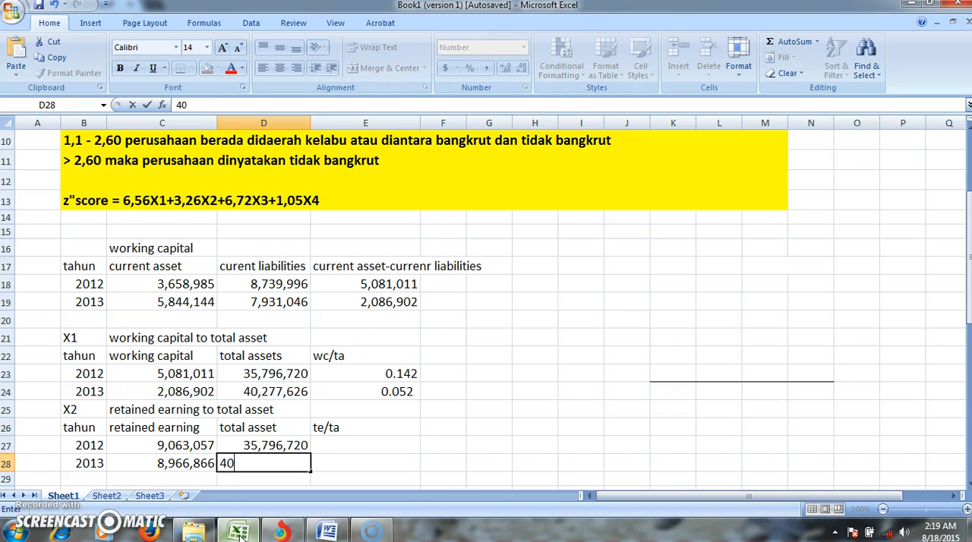
pyautogui.write(',277,626')
pyautogui.hotkey('ctrl', 'Return')
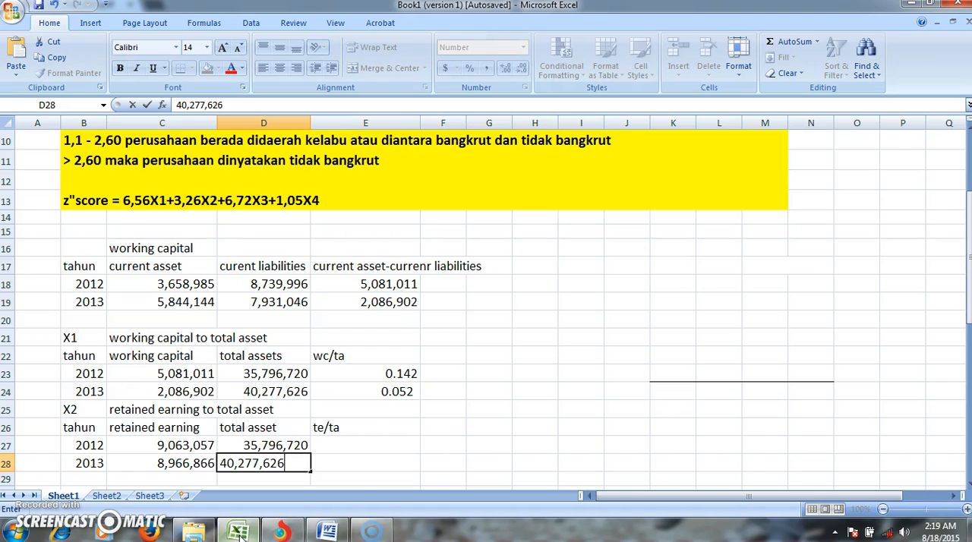
# - Calculate the 2012 X2 ratio in E27 by dividing retained earning by total asset with =C27/D27
pyautogui.click(361, 447)
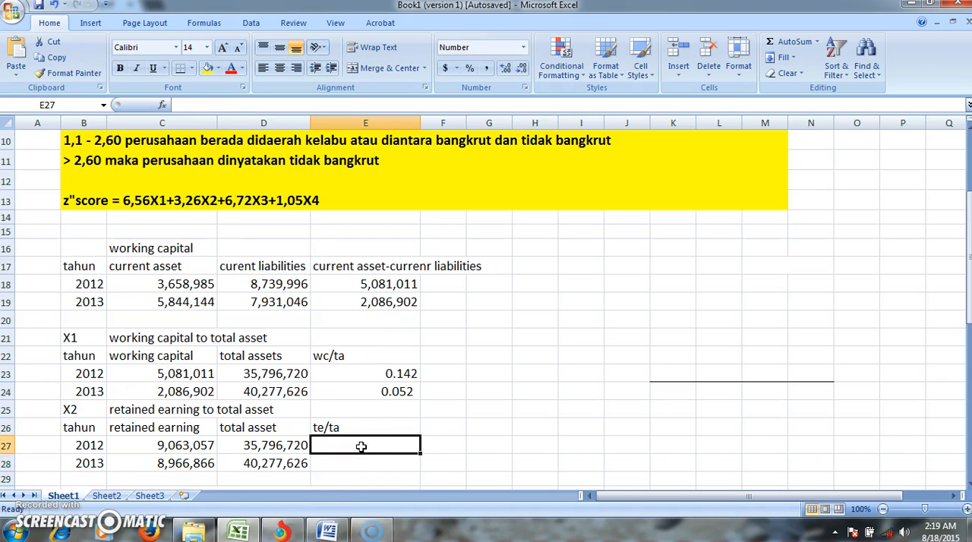
pyautogui.write('=')
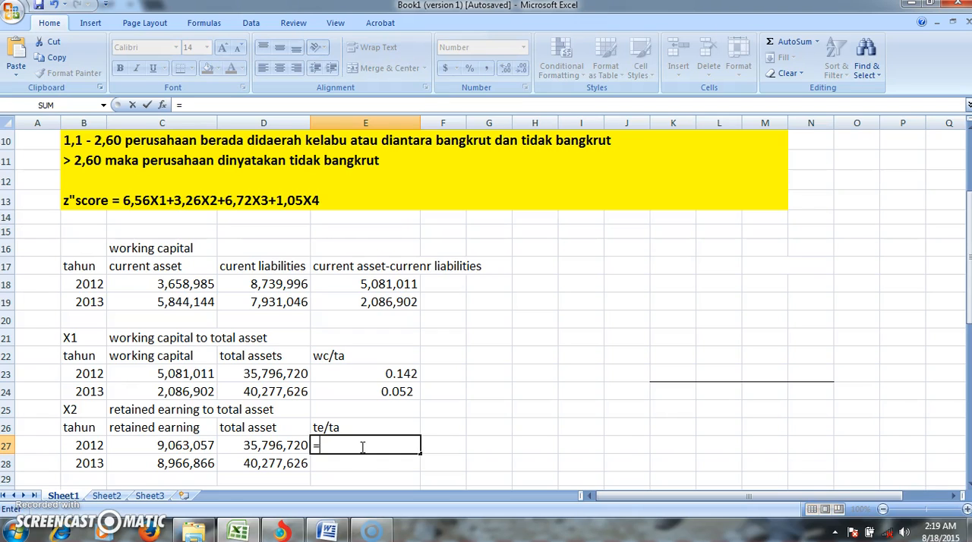
pyautogui.click(203, 445)
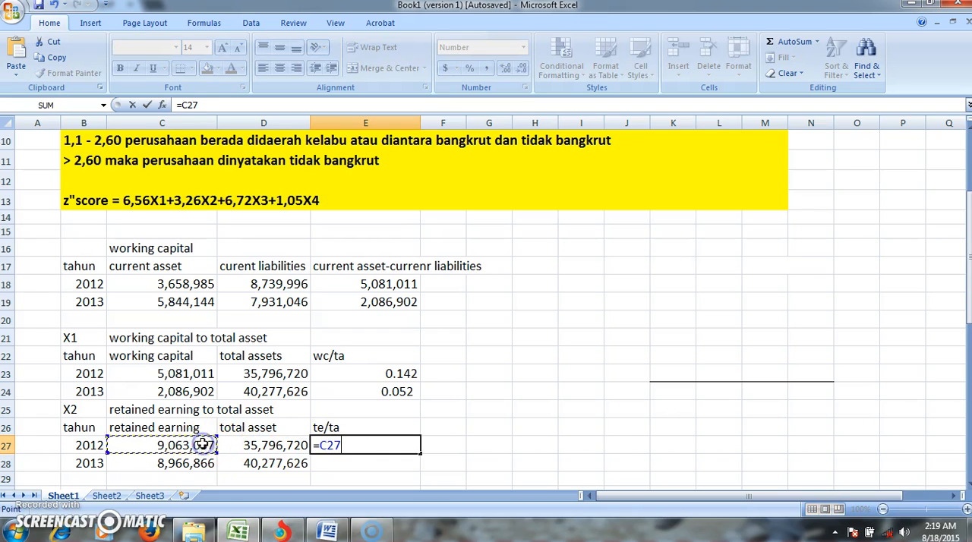
pyautogui.write('/')
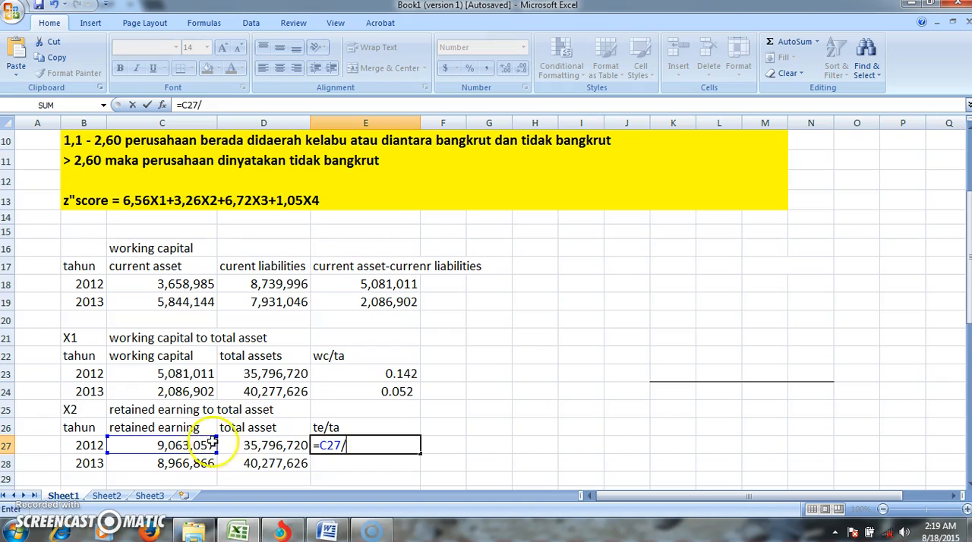
pyautogui.click(250, 461)
pyautogui.click(262, 444)
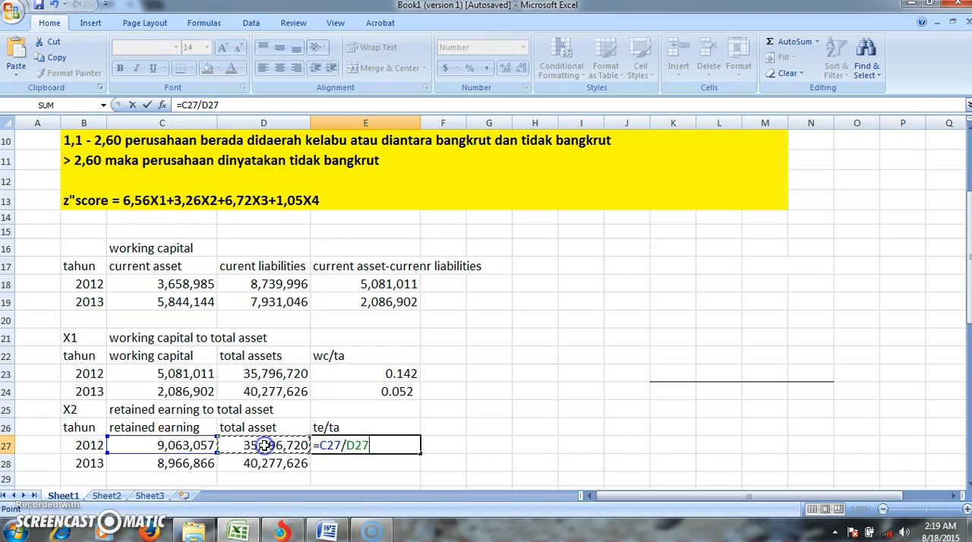
pyautogui.press('Return')
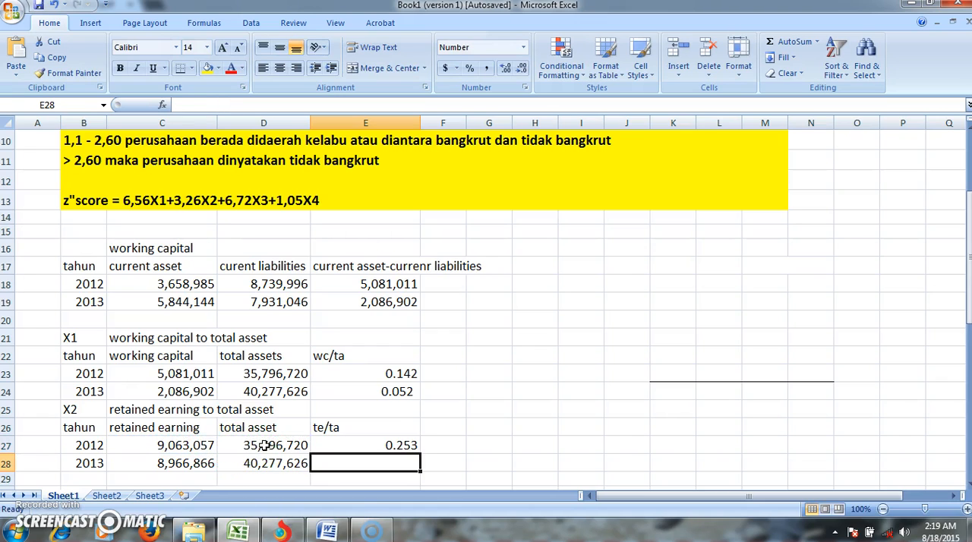
# - Calculate the 2013 X2 ratio in E28 by dividing retained earning by total asset with =C28/D28
pyautogui.click(204, 465)
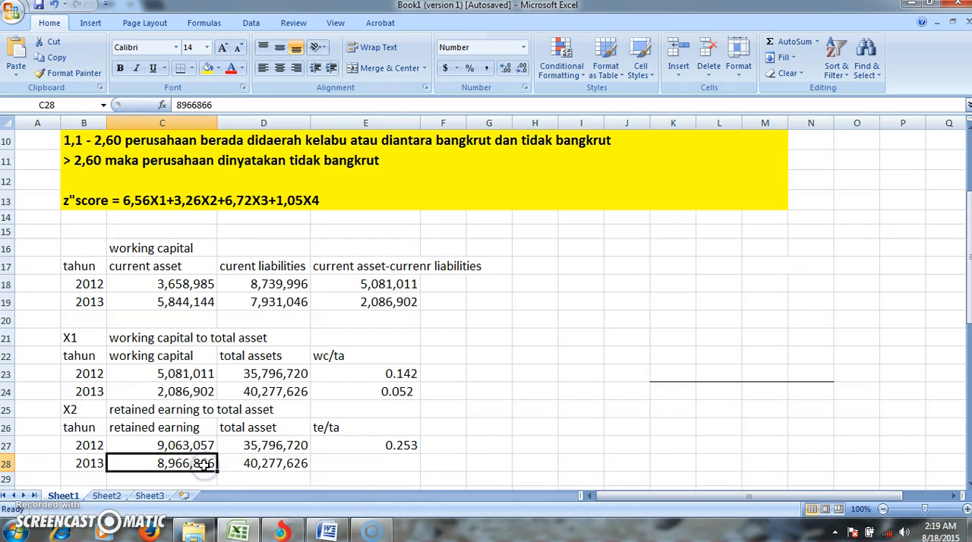
pyautogui.click(348, 464)
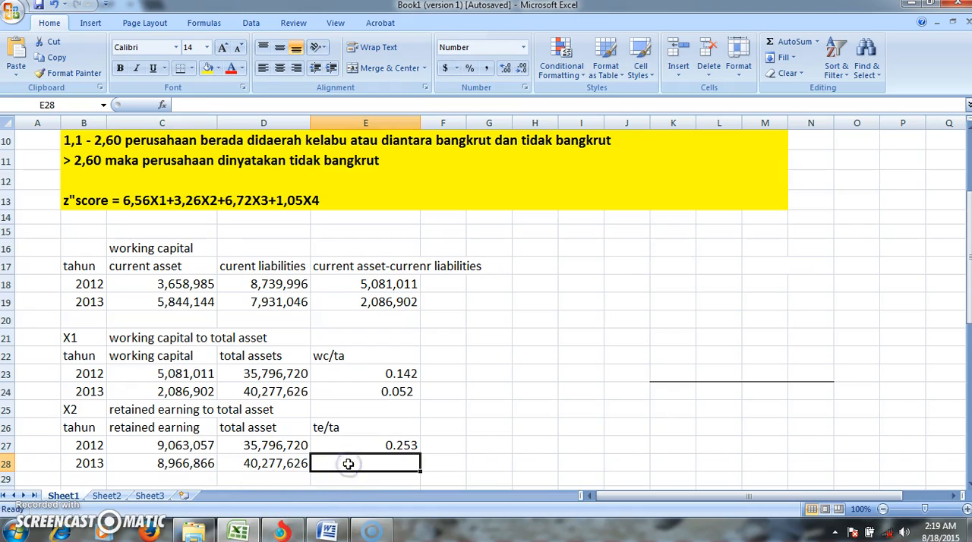
pyautogui.write('=')
pyautogui.click(195, 465)
pyautogui.write('/')
pyautogui.click(278, 463)
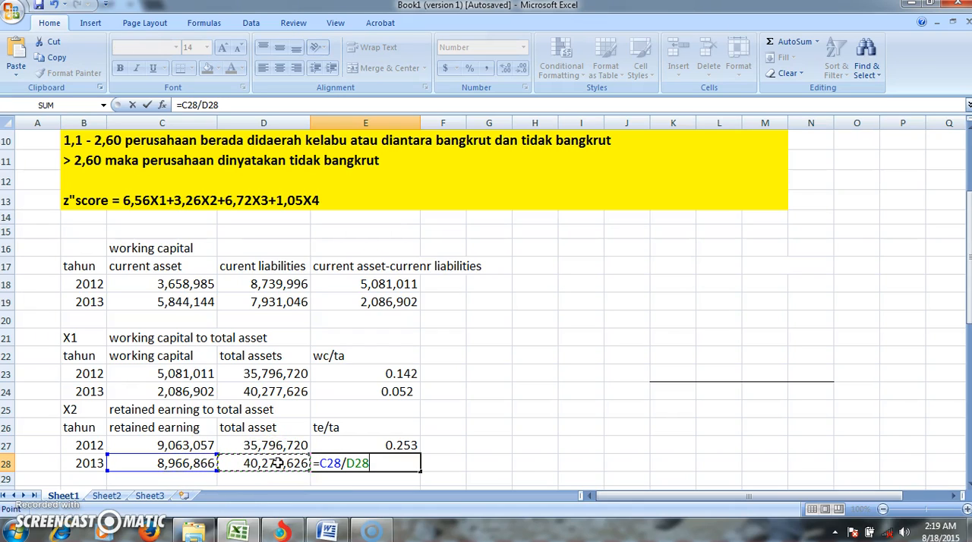
pyautogui.press('Return')
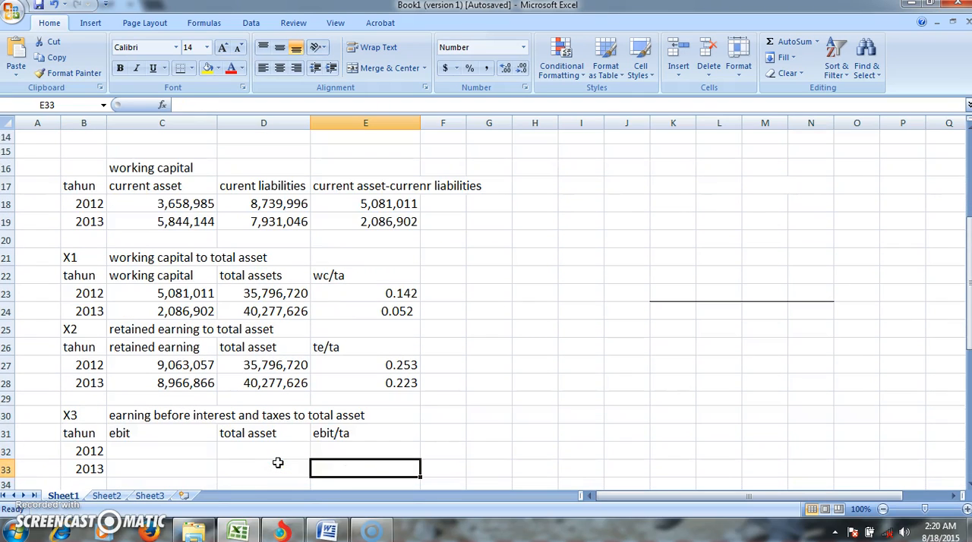
# - Select C32 and switch to the financial statement PDF in the Torch browser to look up the 2012 and 2013 operating profit
pyautogui.click(199, 453)
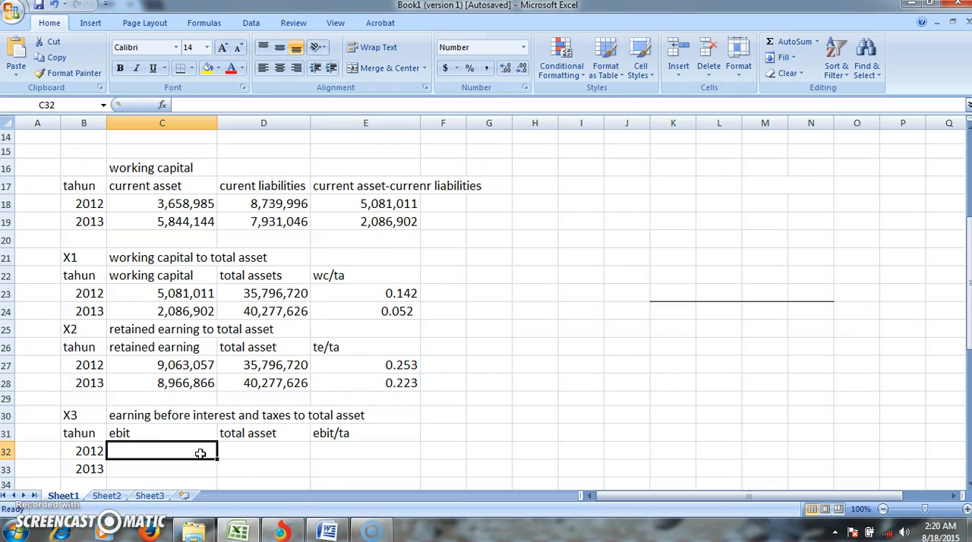
pyautogui.click(282, 531)
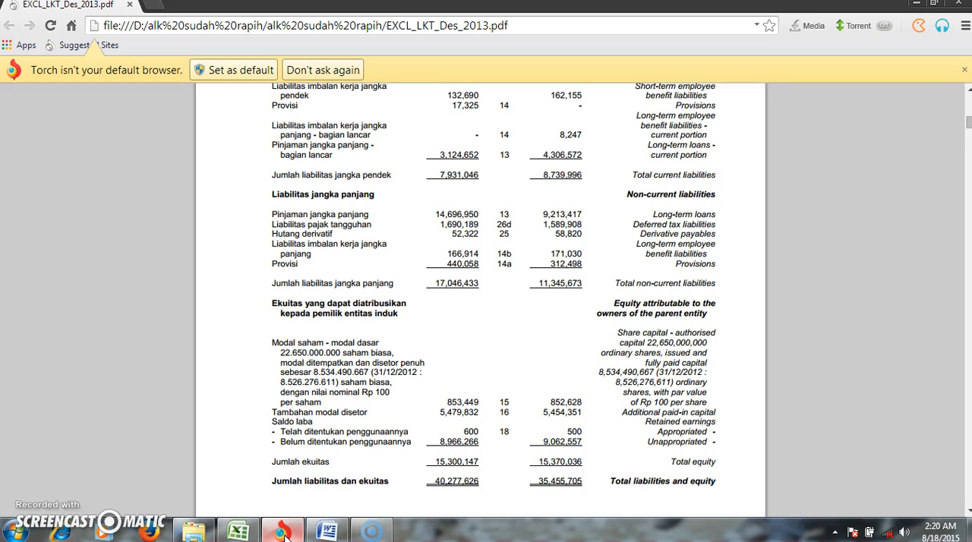
pyautogui.scroll(-4, 281, 532)
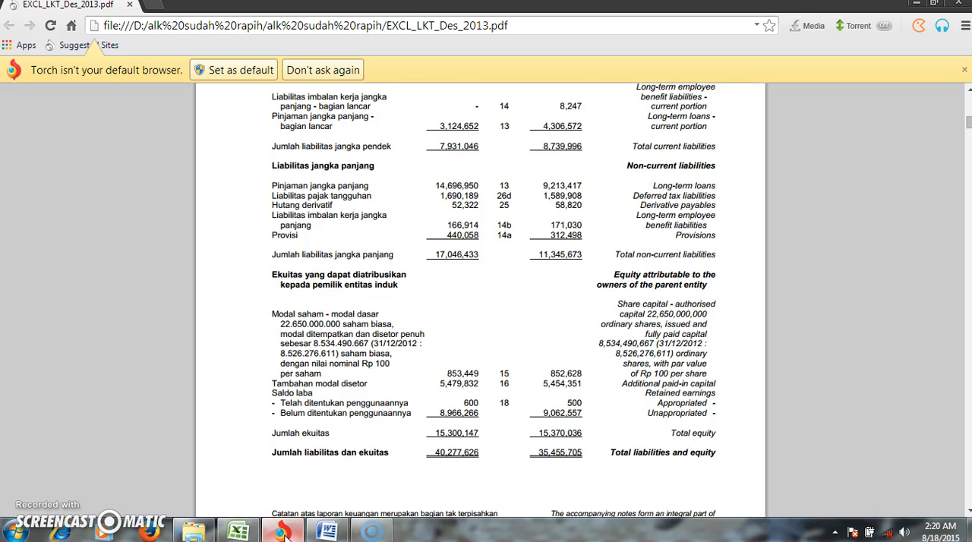
pyautogui.scroll(-4, 282, 531)
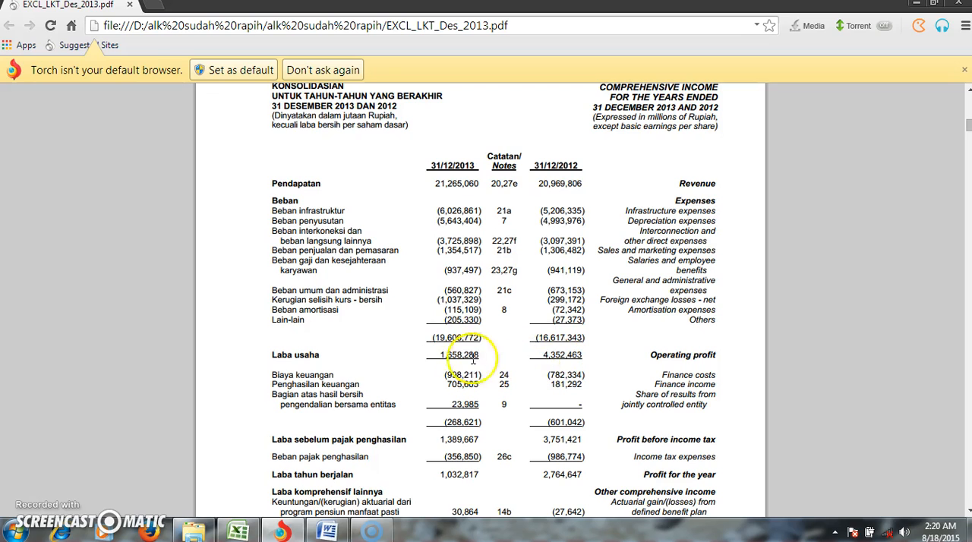
# - Switch back to Excel and enter 4,352,463 as the 2012 ebit in C32 of the X3 table
pyautogui.click(242, 530)
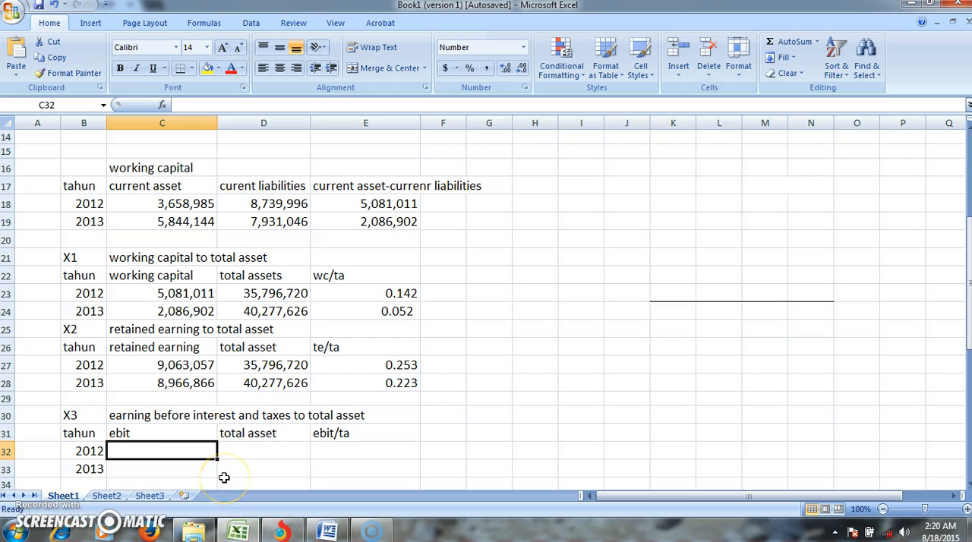
pyautogui.write('4,')
pyautogui.write('352')
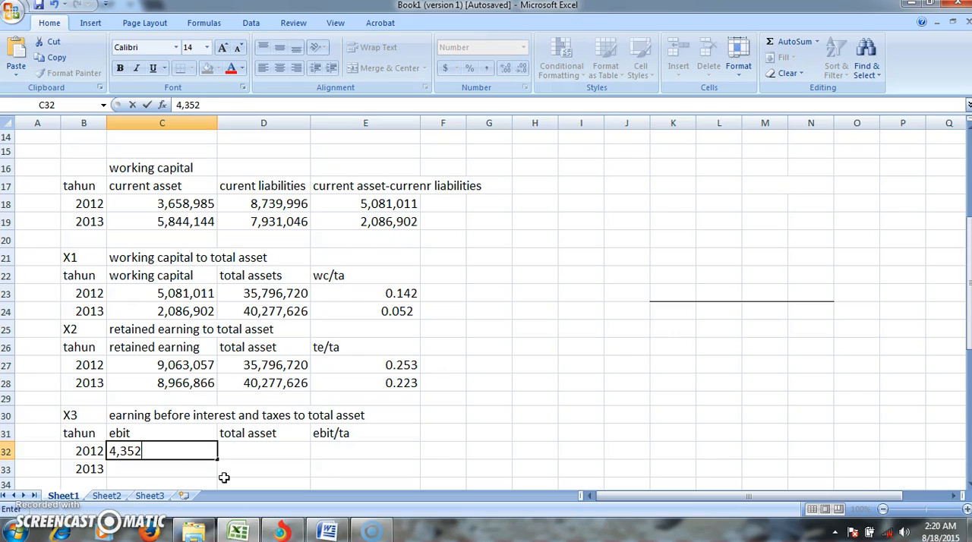
pyautogui.write(',463')
# - Enter 1,658,288 as the 2013 ebit in C33 of the X3 table
pyautogui.click(212, 474)
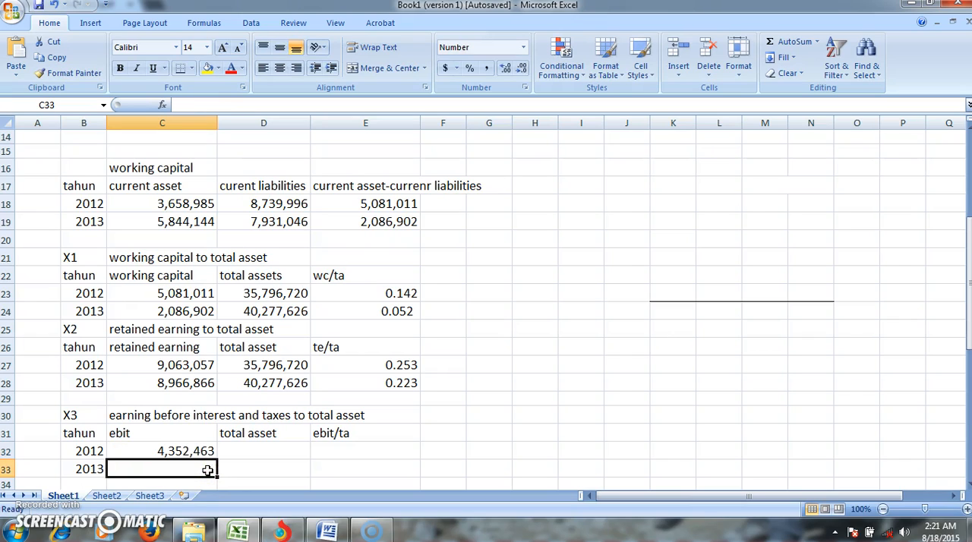
pyautogui.write('1')
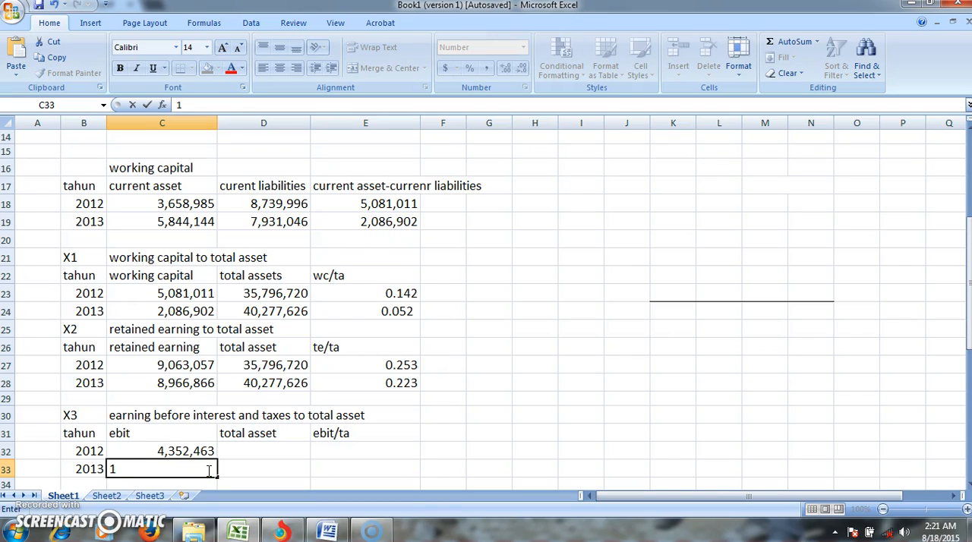
pyautogui.write(',658,288')
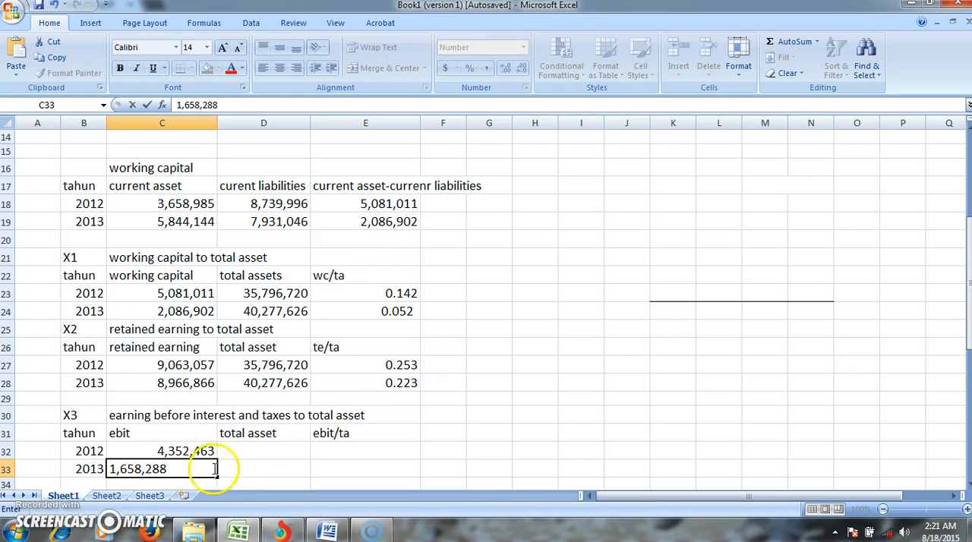
# - Enter 35,796,720 as the 2012 total asset in D32 of the X3 table
pyautogui.click(257, 449)
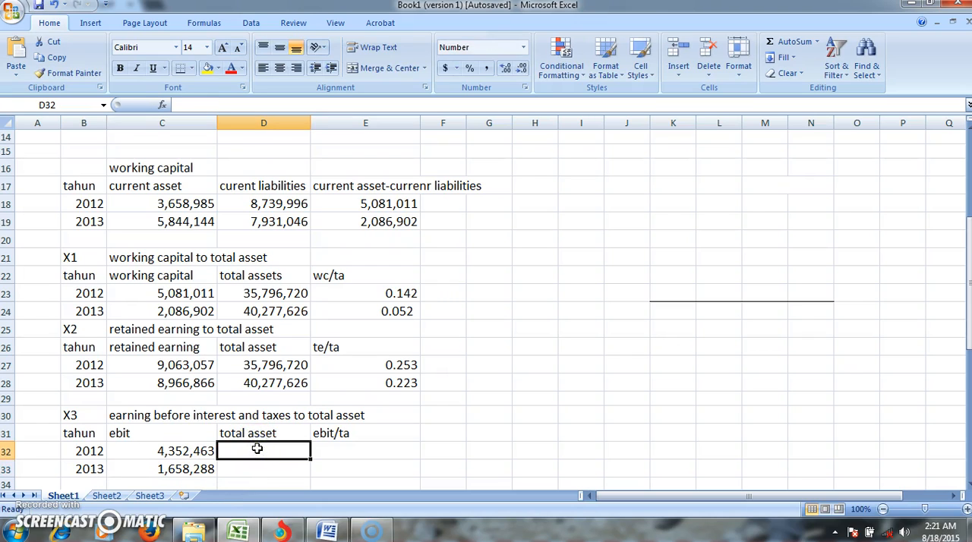
pyautogui.write('35,')
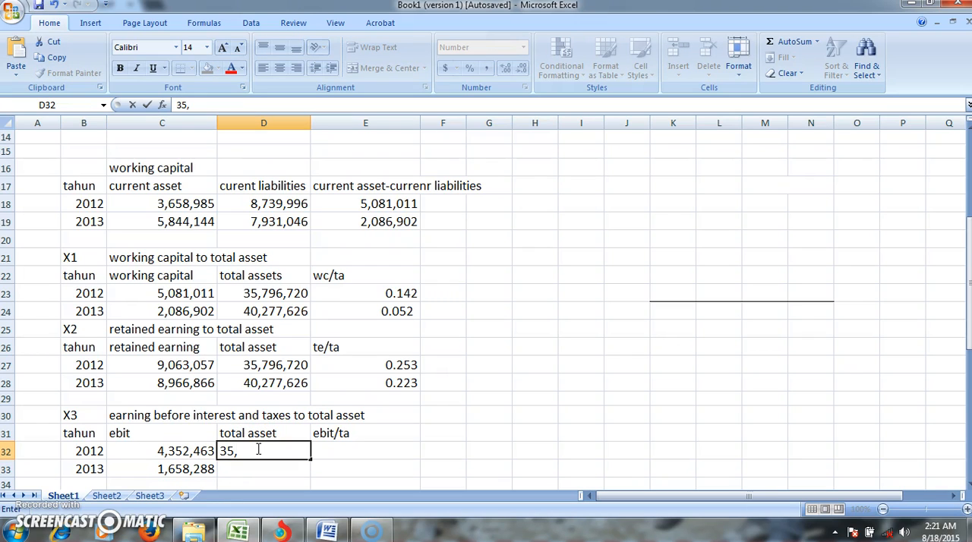
pyautogui.write('796,720')
# - Enter 40,277,626 as the 2013 total asset in D33 of the X3 table
pyautogui.click(260, 471)
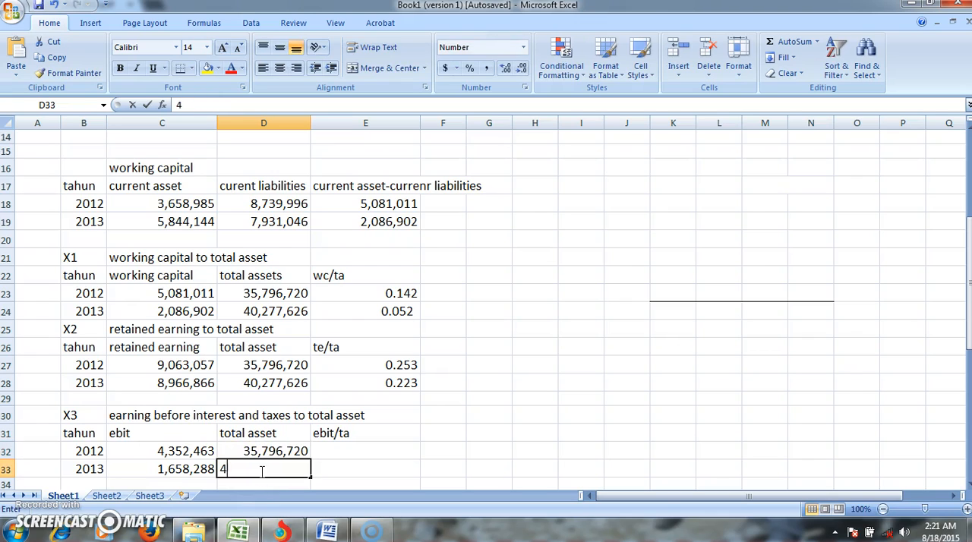
pyautogui.write('40,')
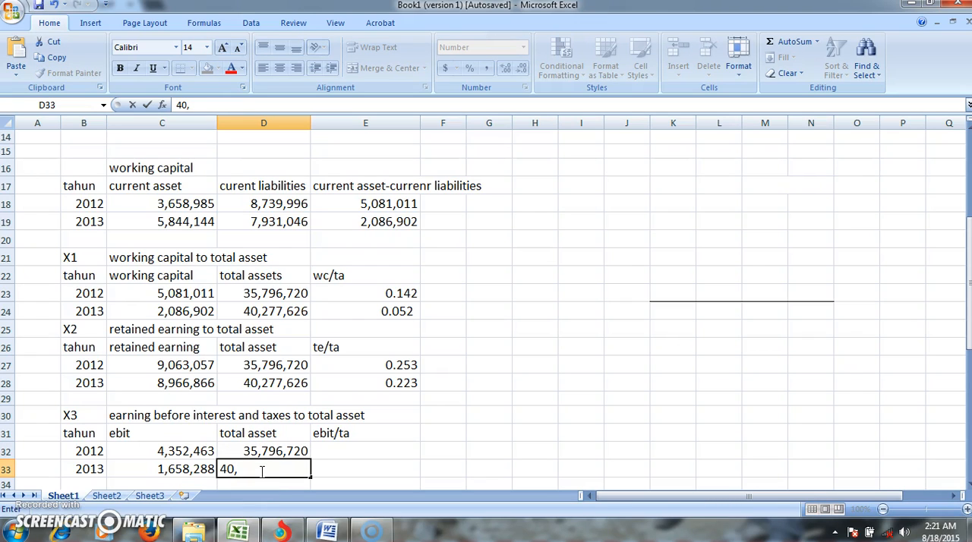
pyautogui.write('277,626')
# - Calculate the 2012 X3 ratio in E32 by dividing ebit by total asset with =C32/D32
pyautogui.click(338, 451)
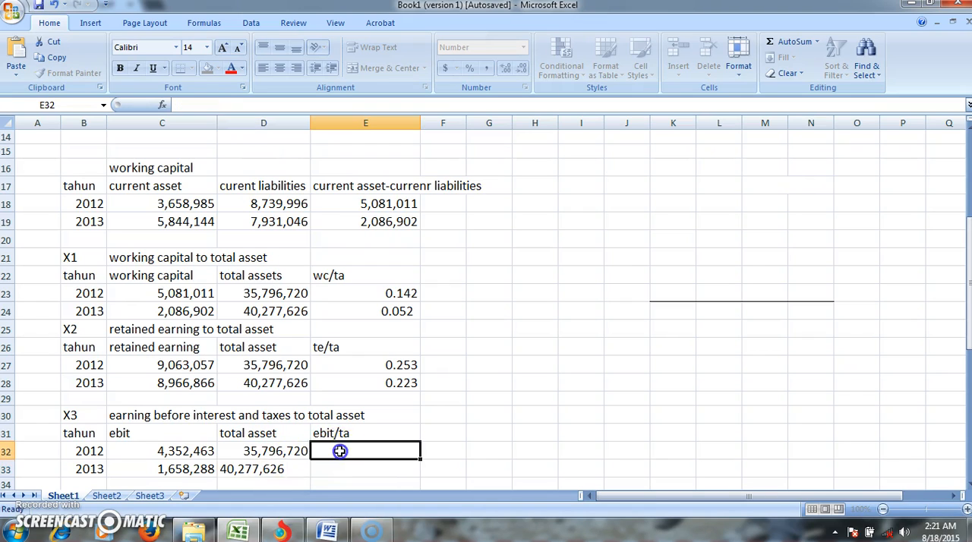
pyautogui.write('=')
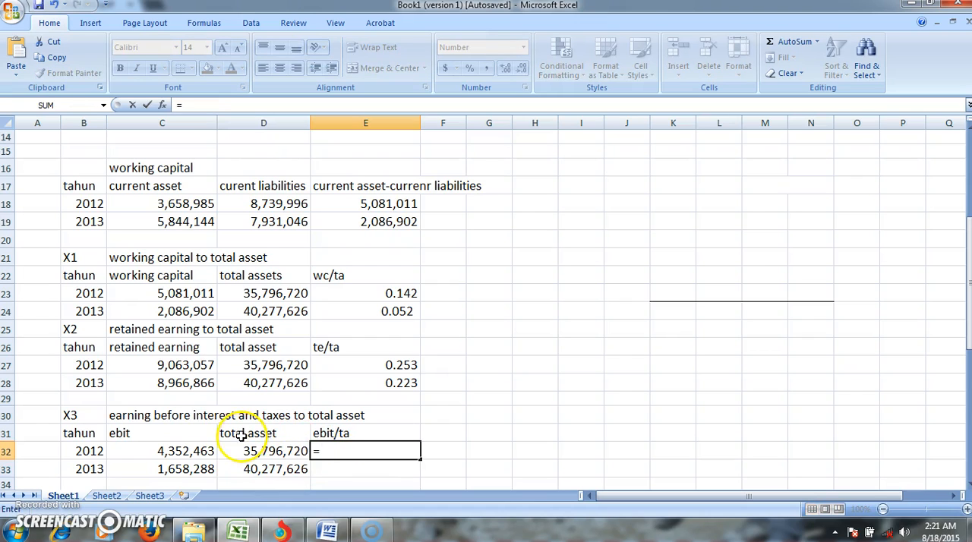
pyautogui.click(214, 449)
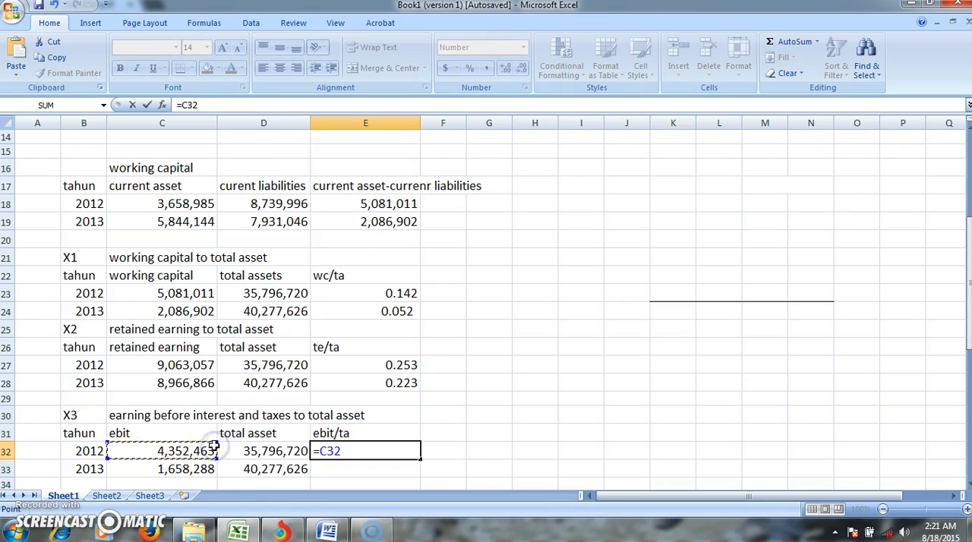
pyautogui.write('/')
pyautogui.click(252, 453)
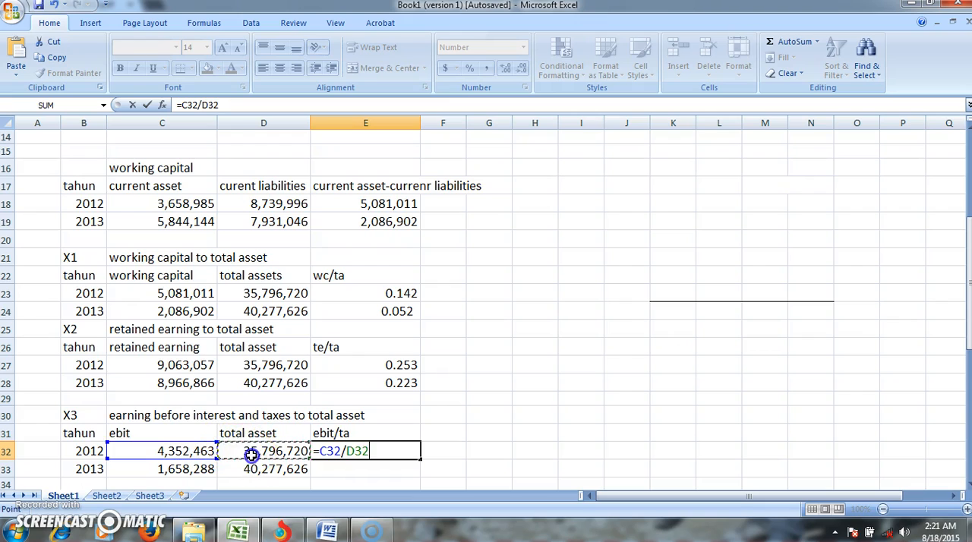
pyautogui.press('Return')
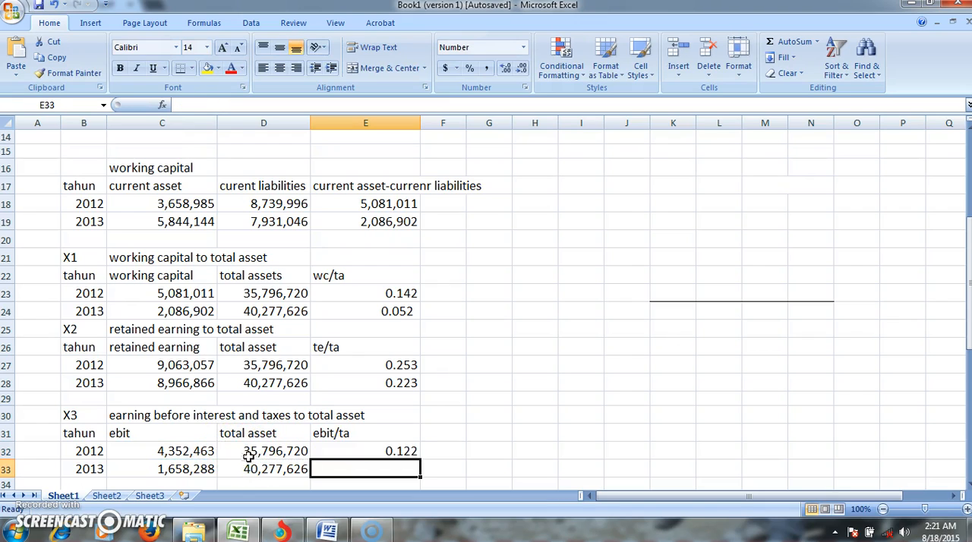
# - Calculate the 2013 X3 ratio in E33 by dividing ebit by total asset with =C33/D33
pyautogui.click(202, 470)
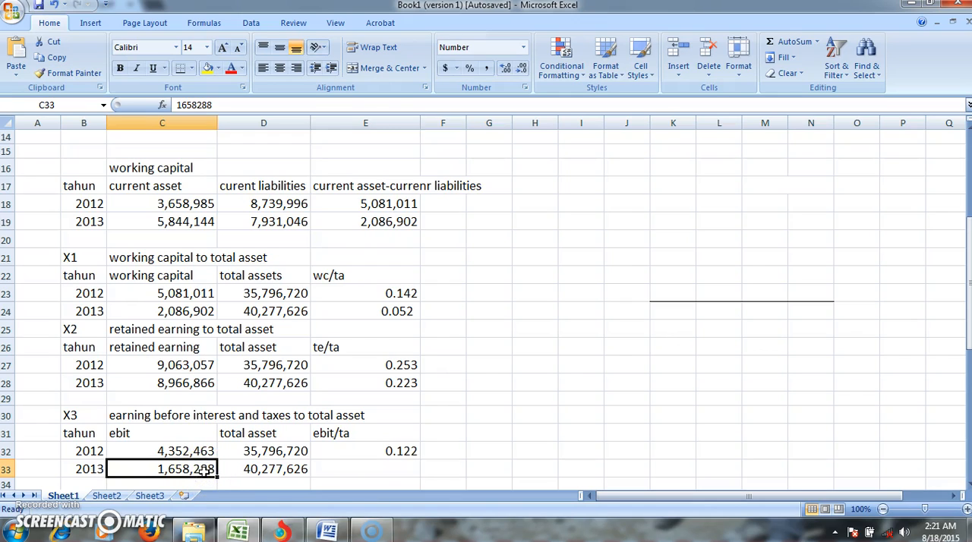
pyautogui.click(341, 468)
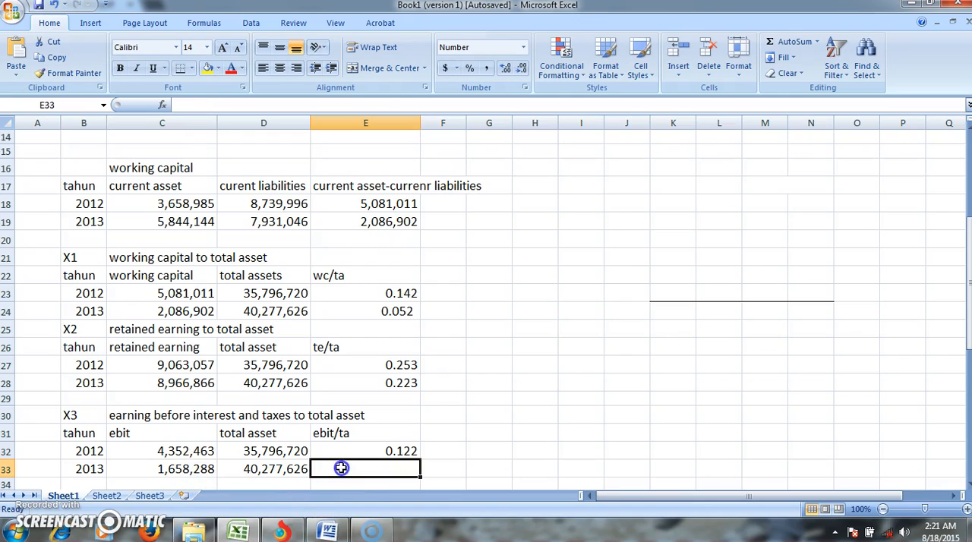
pyautogui.write('=')
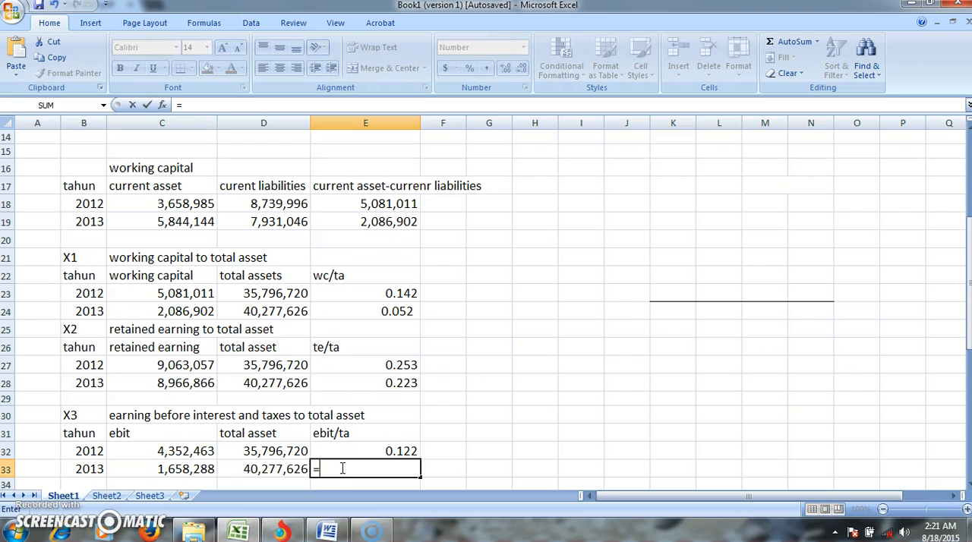
pyautogui.click(203, 468)
pyautogui.write('/')
pyautogui.click(270, 468)
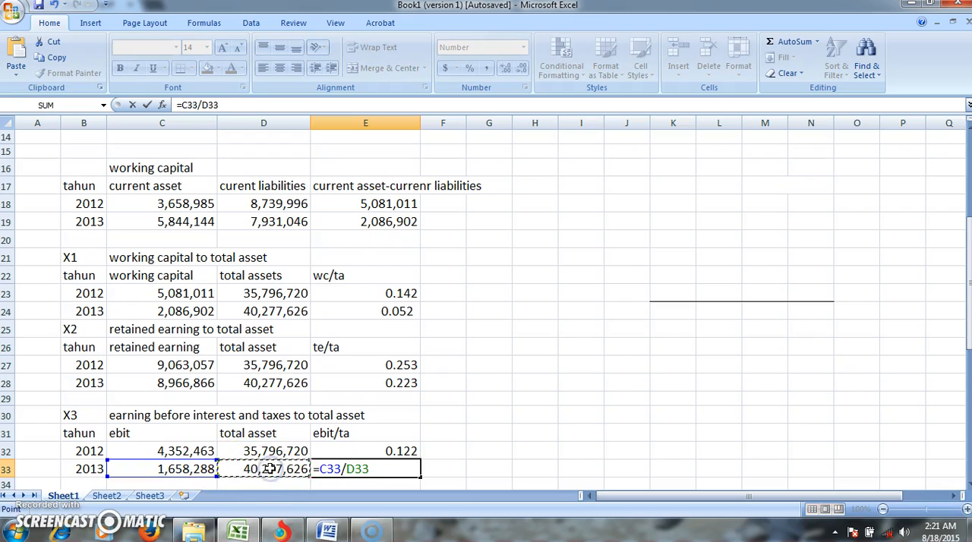
pyautogui.press('Return')
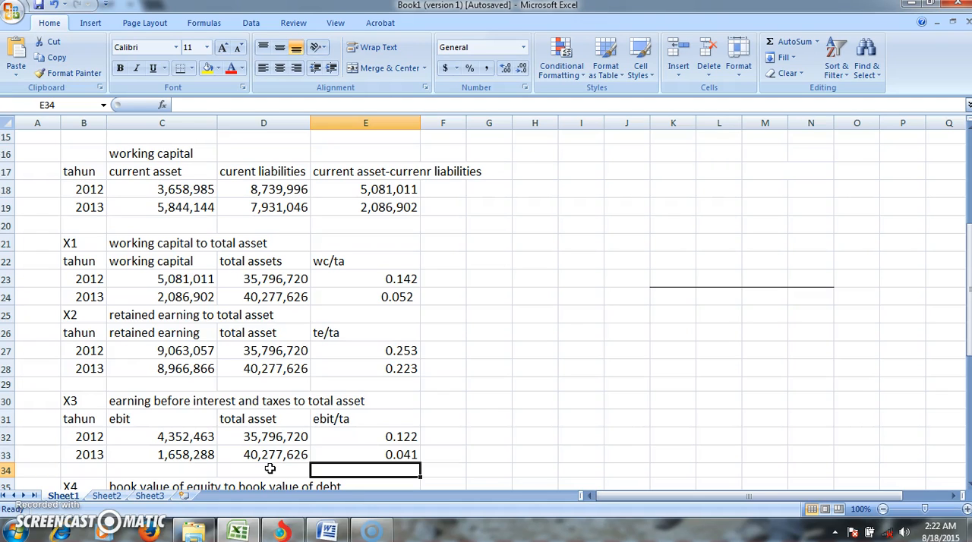
# - Look up the total equity for 2012 and 2013 in the EXCL_LKT_Des_2013.pdf financial statement for the X4 table
pyautogui.press('Down')
pyautogui.press('Down')
pyautogui.press('Down')
pyautogui.press('Down')
pyautogui.press('Down')
pyautogui.press('Down')
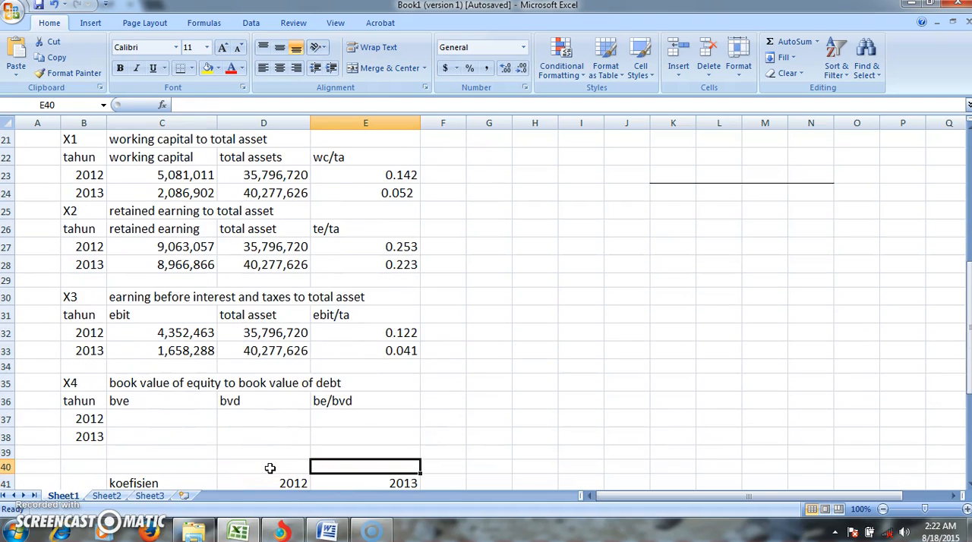
pyautogui.click(182, 418)
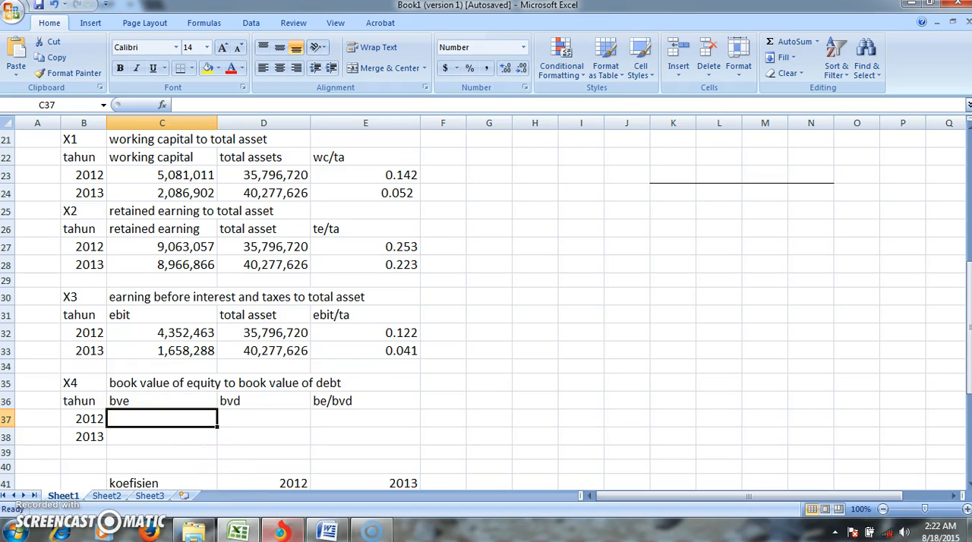
pyautogui.click(275, 533)
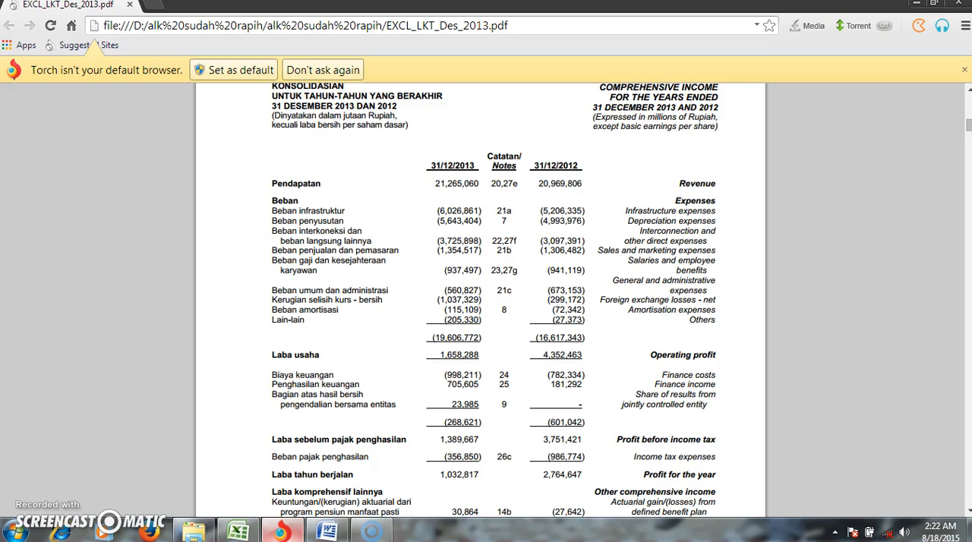
pyautogui.scroll(-4, 486, 304)
pyautogui.scroll(-4, 480, 296)
pyautogui.scroll(4, 480, 296)
pyautogui.scroll(8, 480, 301)
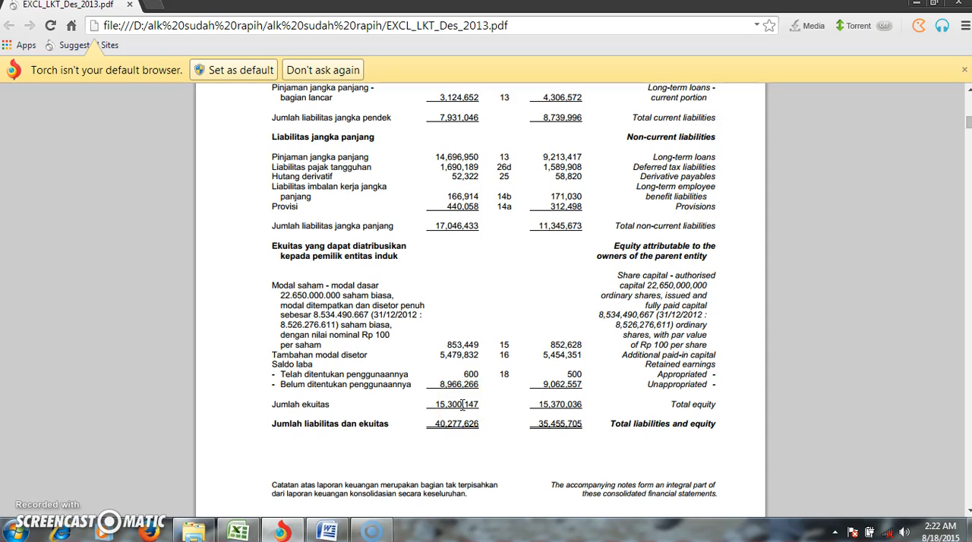
# - Return to the Excel workbook and enter 15,370,036 as the 2012 bve in C37 of the X4 table
pyautogui.click(247, 534)
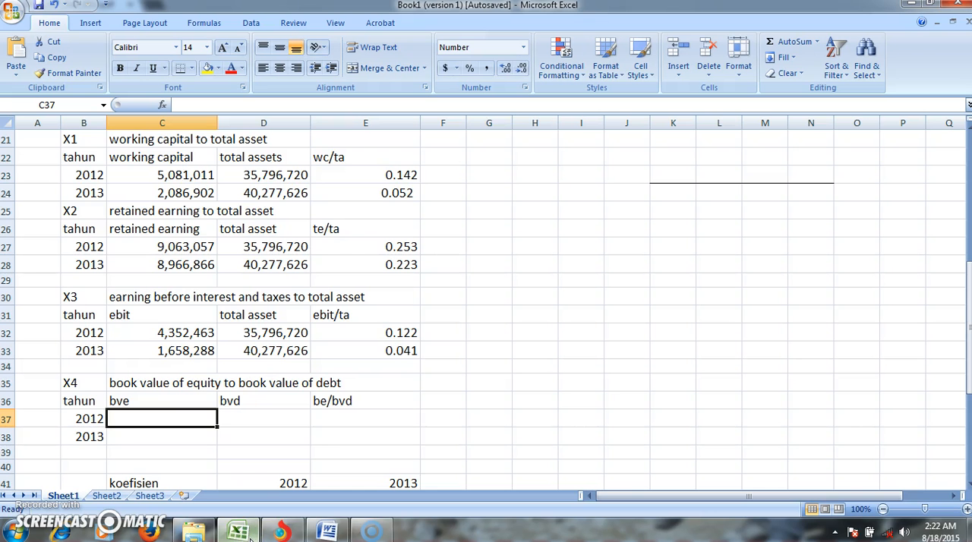
pyautogui.write('15,')
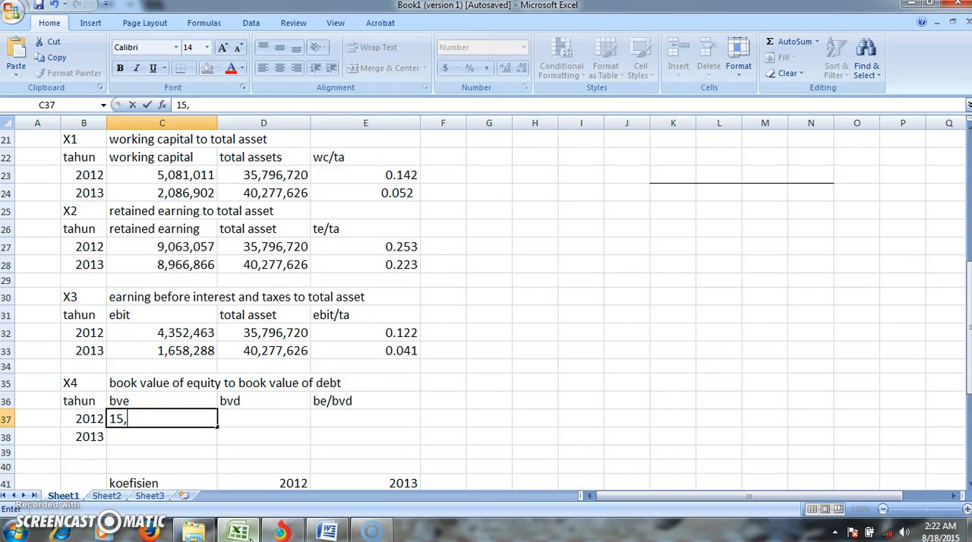
pyautogui.write('370,036')
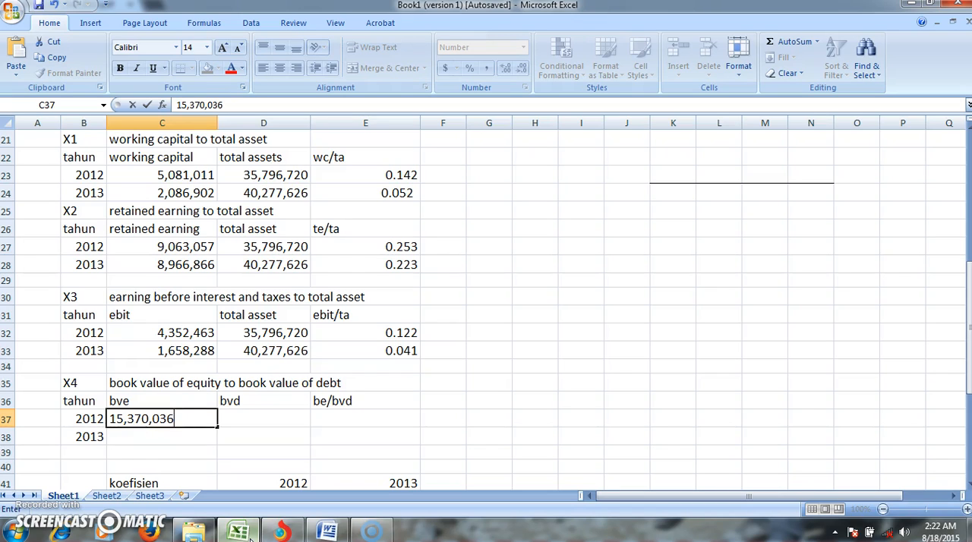
pyautogui.press('Return')
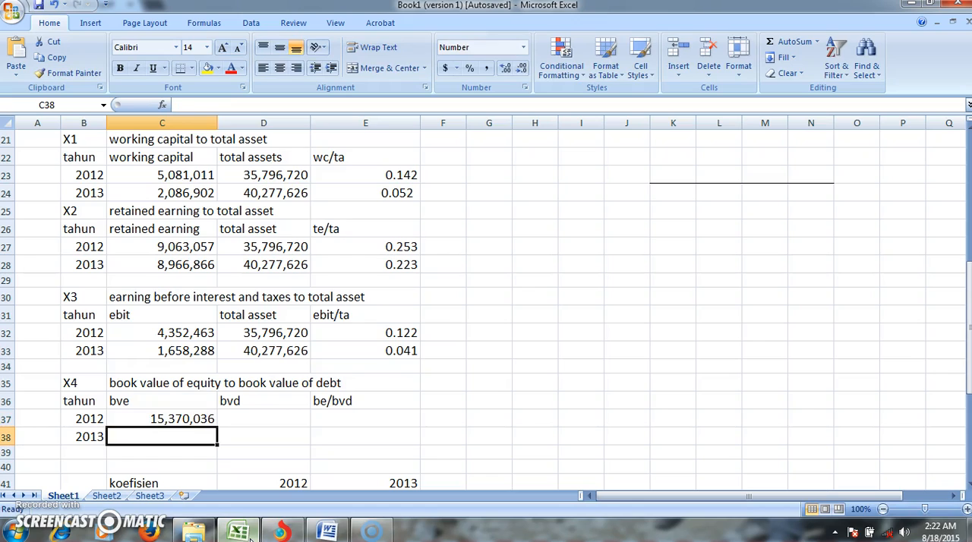
# - Enter 15,300,147 as the 2013 bve in C38 of the X4 table
pyautogui.write('15,')
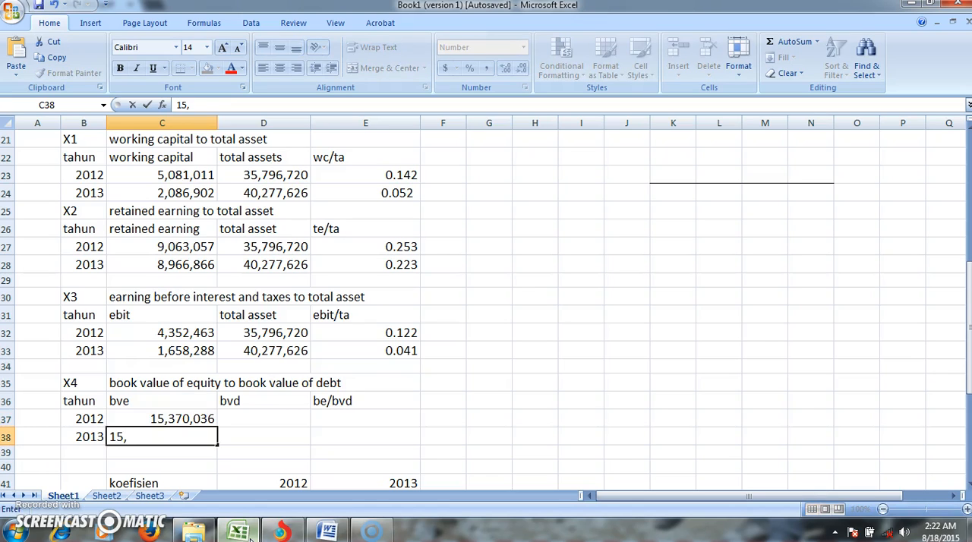
pyautogui.write('2')
pyautogui.press('BackSpace')
pyautogui.write('300,147')
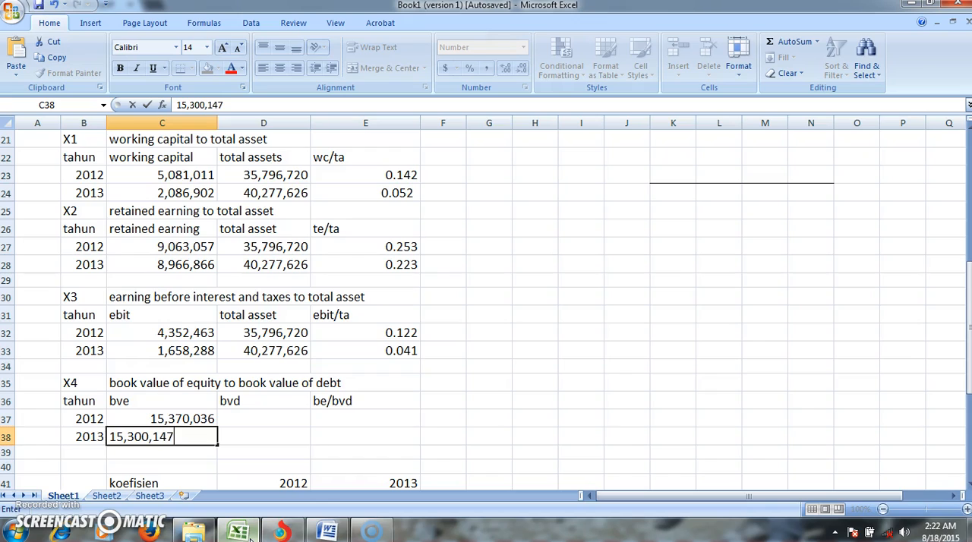
pyautogui.press('Tab')
# - Look up the current and non-current liabilities for both years in the financial statement PDF
pyautogui.press('Up')
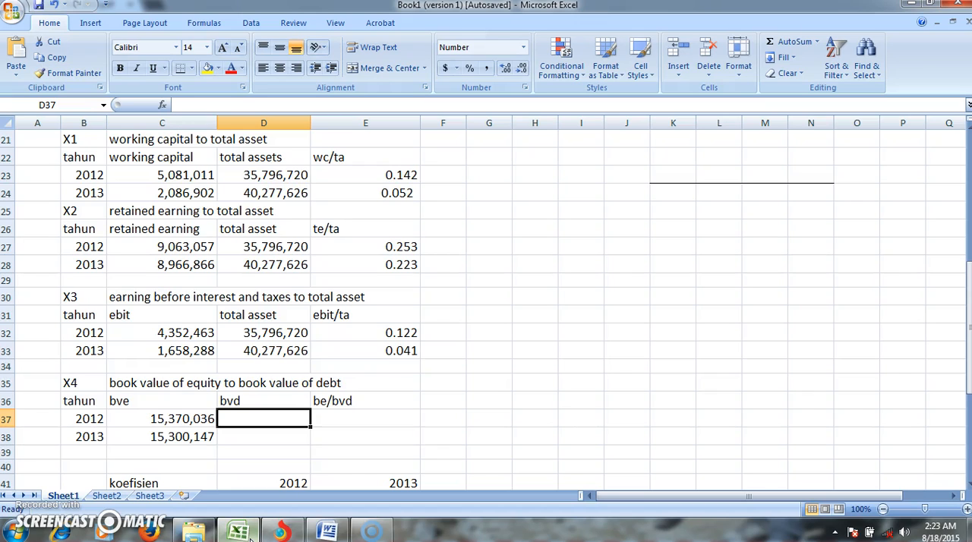
pyautogui.click(281, 531)
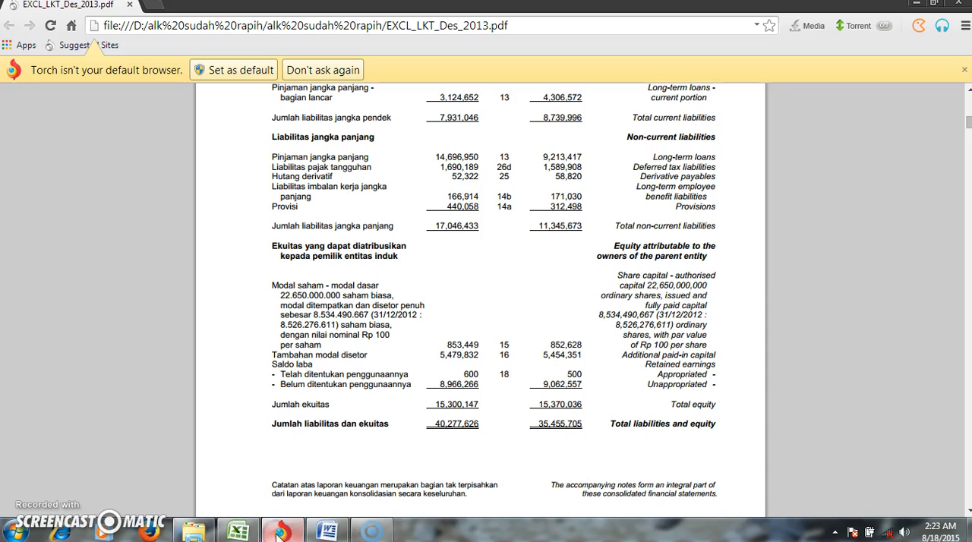
pyautogui.press('Up')
pyautogui.press('Up')
pyautogui.press('Up')
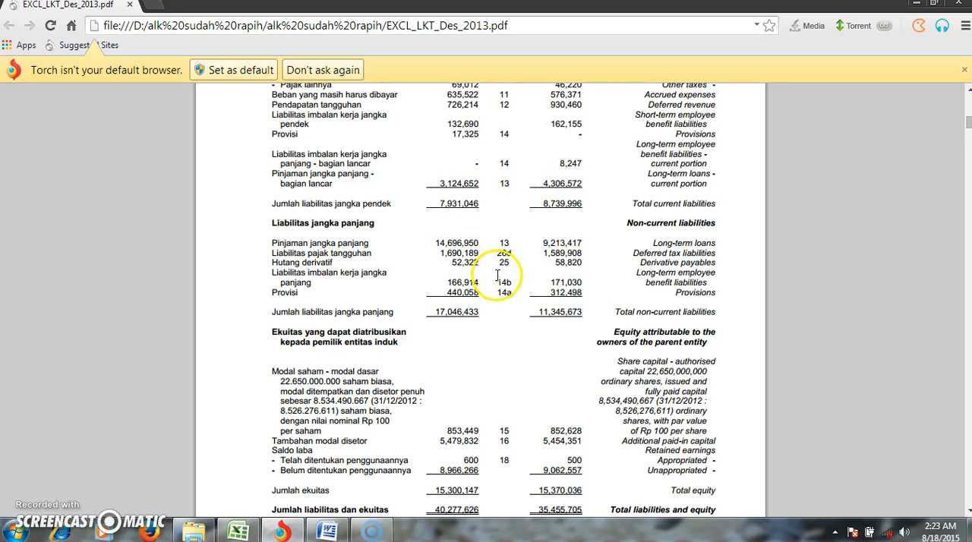
# - Switch back to the Excel workbook and enter 17,479,992 as the 2012 bvd in D37 of the X4 table
pyautogui.click(239, 531)
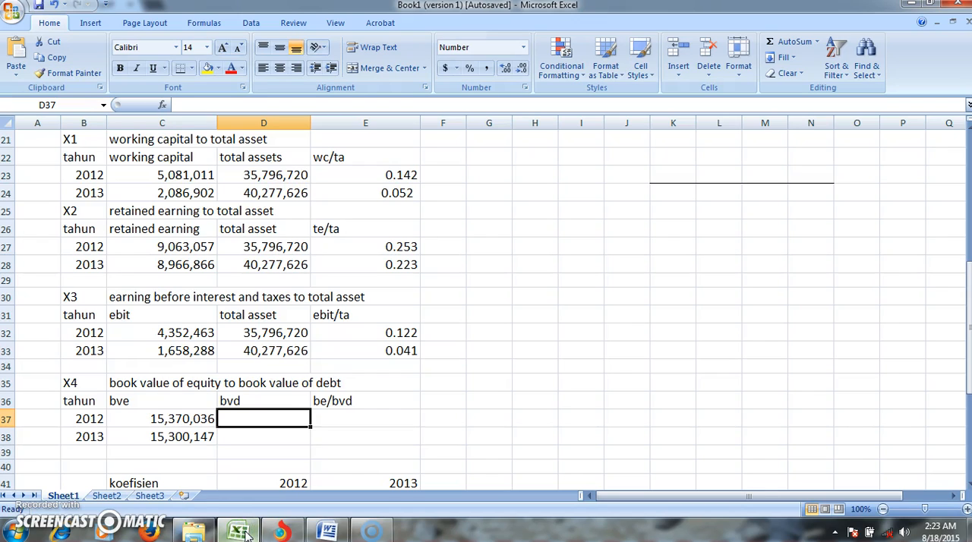
pyautogui.write('17,')
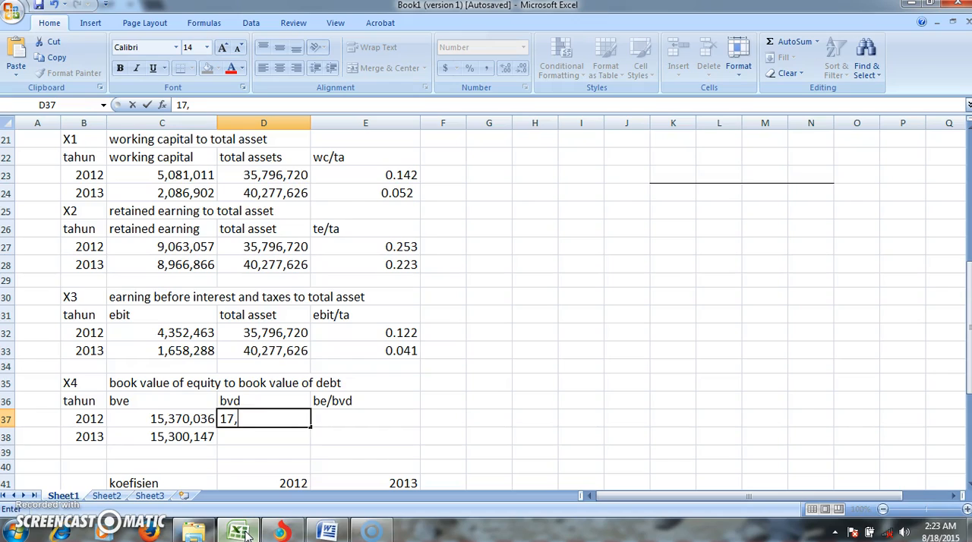
pyautogui.write('479,992')
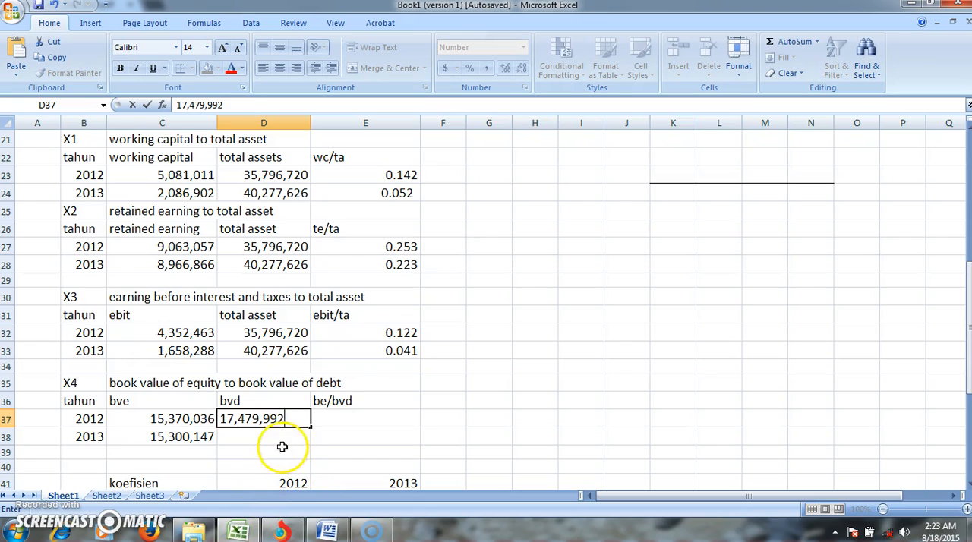
# - Enter 24,977,479 as the 2013 bvd in D38 of the X4 table
pyautogui.click(283, 435)
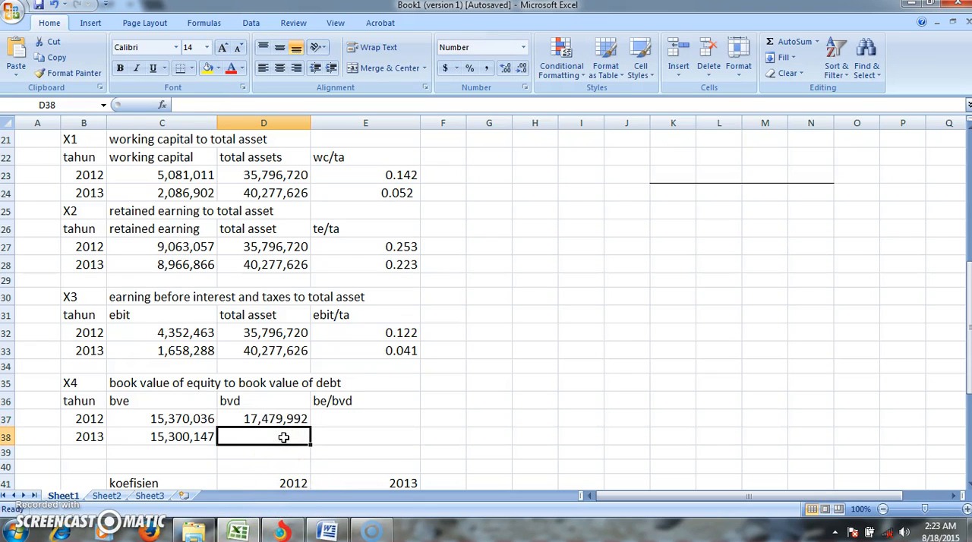
pyautogui.write('24')
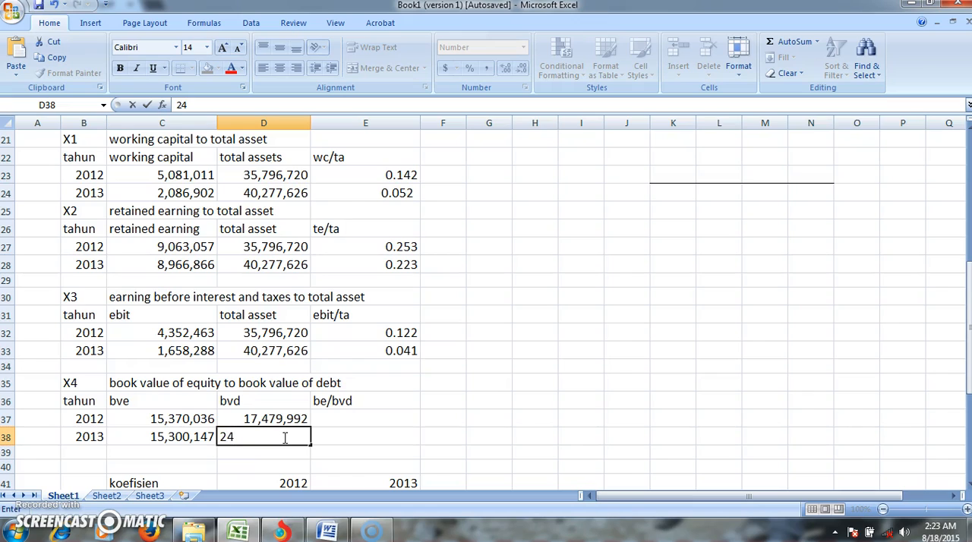
pyautogui.write(',977,479')
# - Calculate the 2012 X4 ratio in E37 by dividing bve by bvd with =C37/D37
pyautogui.click(350, 417)
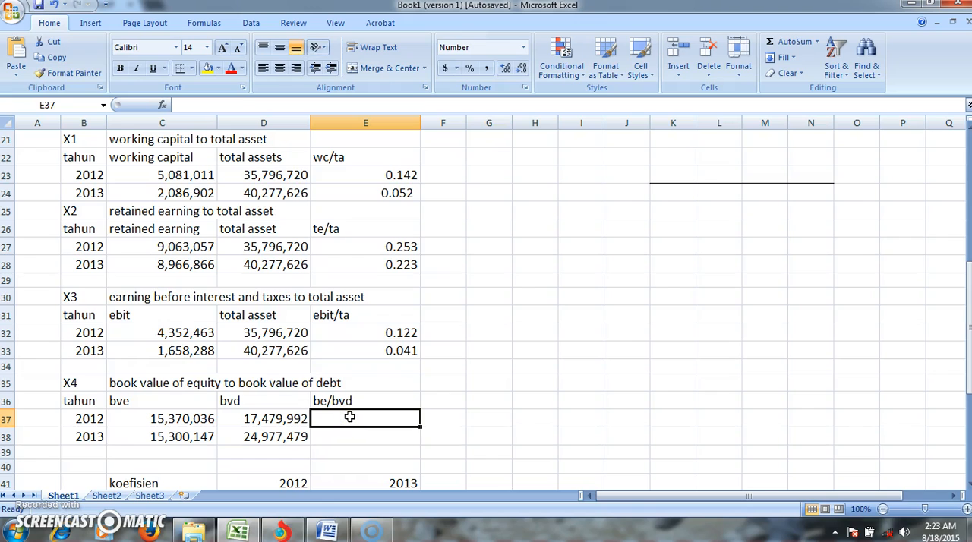
pyautogui.write('=')
pyautogui.click(205, 419)
pyautogui.write('/')
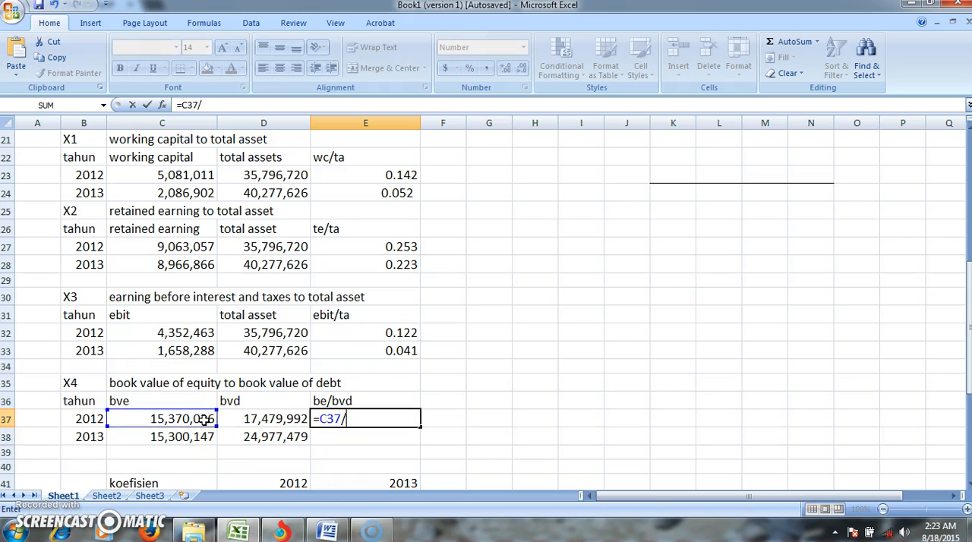
pyautogui.click(258, 419)
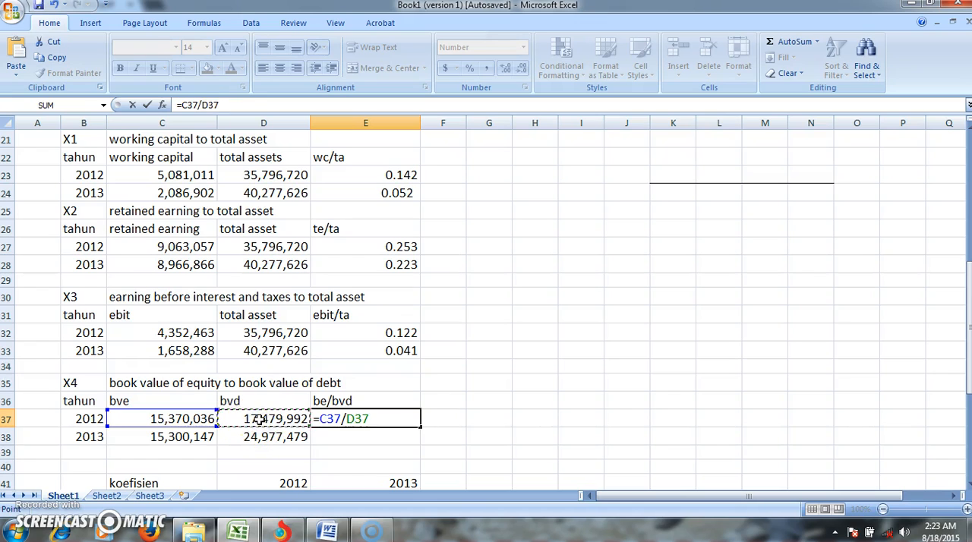
pyautogui.press('Return')
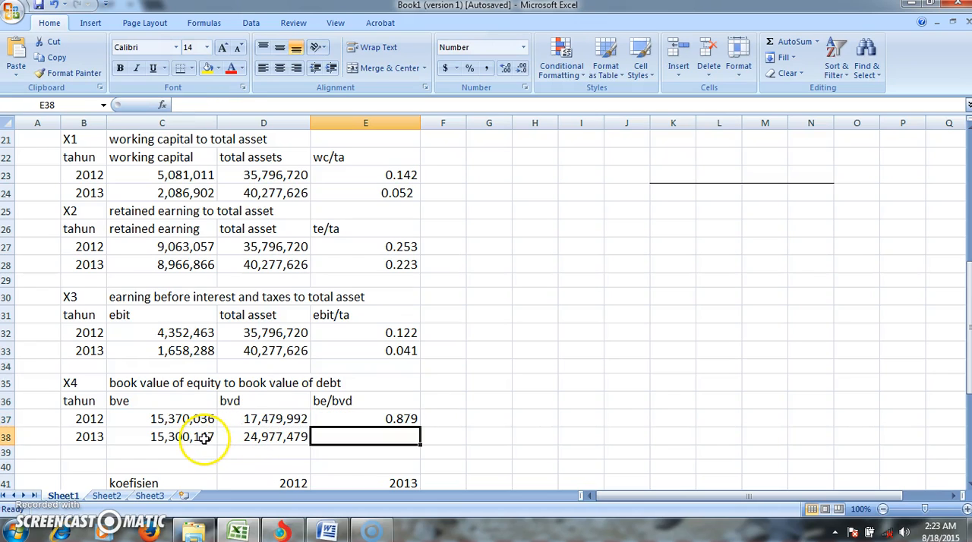
# - Calculate the 2013 X4 ratio in E38 by dividing bve by bvd with =C38/D38
pyautogui.click(205, 437)
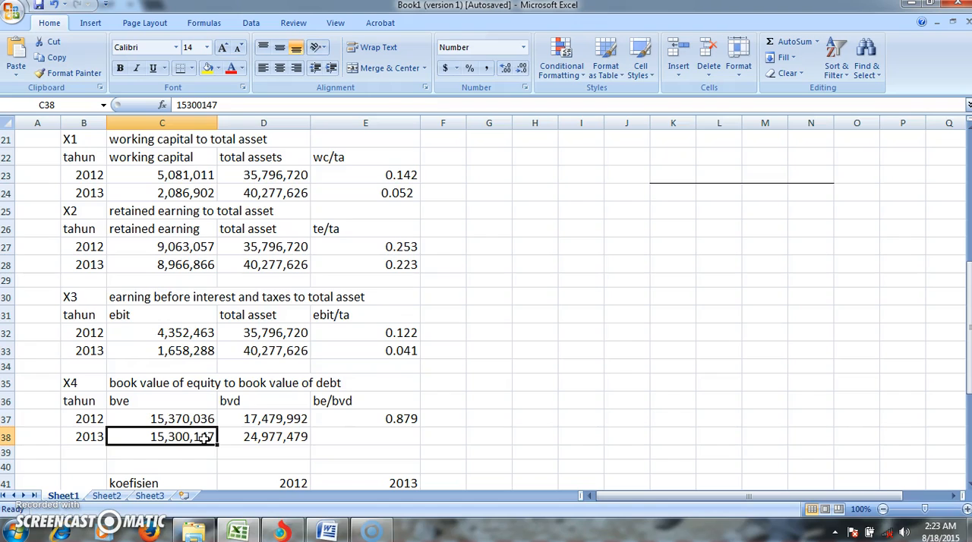
pyautogui.click(325, 432)
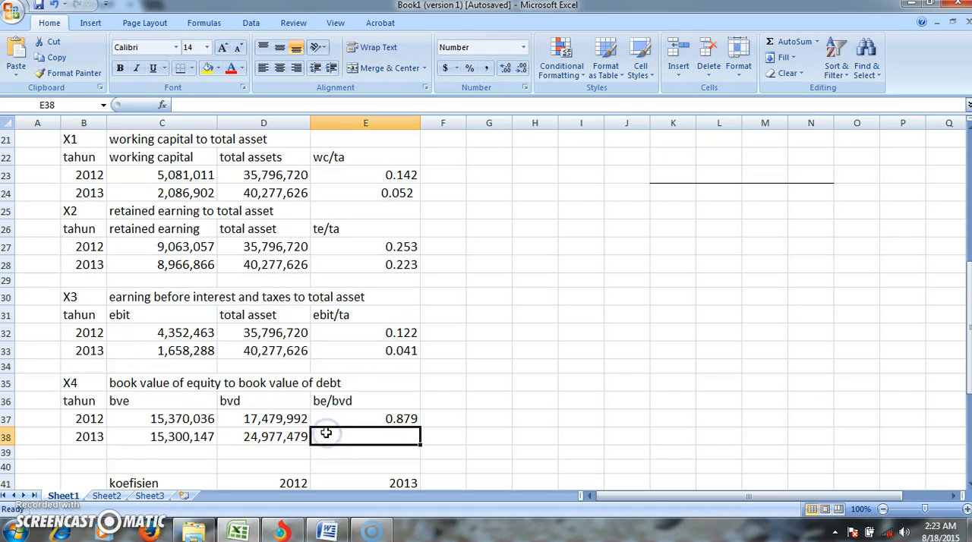
pyautogui.write('=')
pyautogui.click(210, 435)
pyautogui.write('/')
pyautogui.click(272, 436)
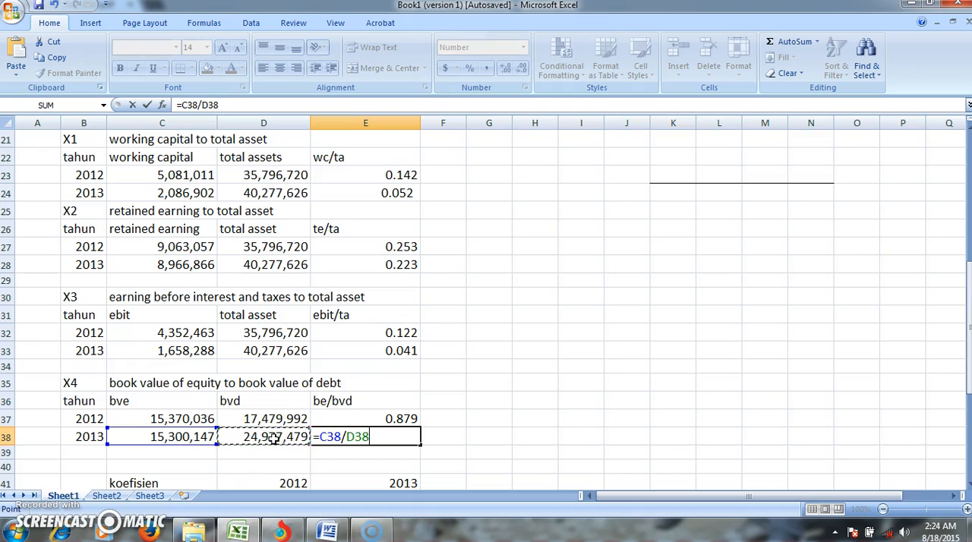
pyautogui.press('Return')
# - Enter the koefisien values 6.56 for x1 in C42 and 3.26 for x2 in C43 of the z'score table
pyautogui.press('Down')
pyautogui.press('Down')
pyautogui.press('Down')
pyautogui.press('Down')
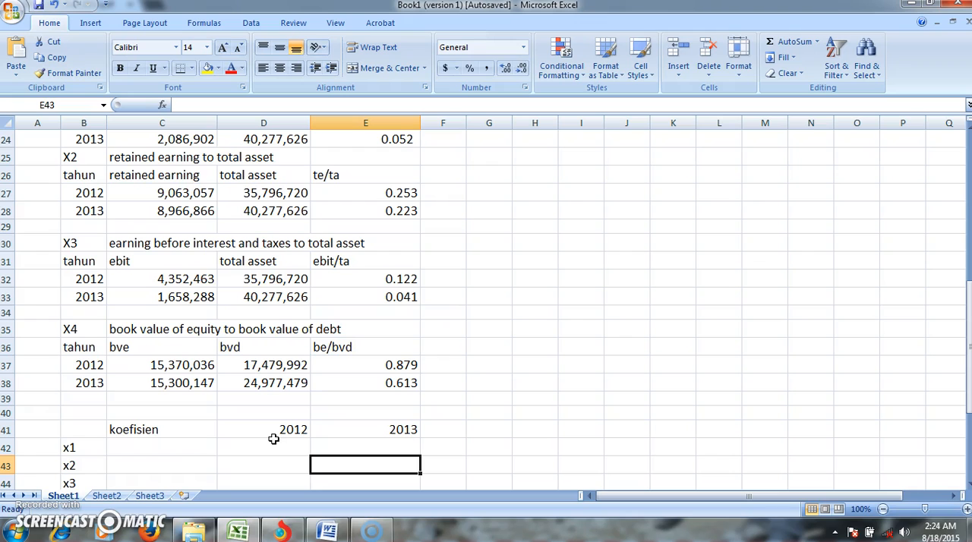
pyautogui.press('Down')
pyautogui.press('Down')
pyautogui.press('Down')
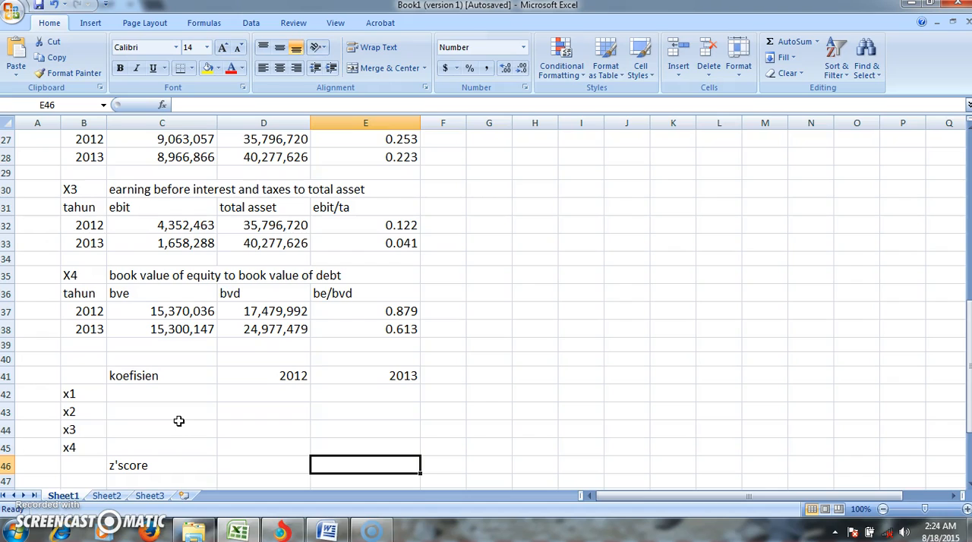
pyautogui.click(154, 394)
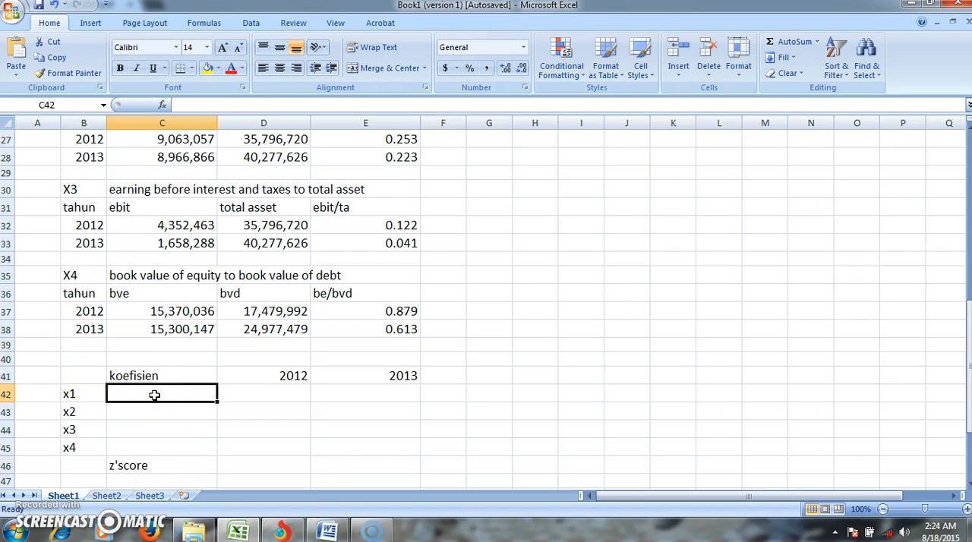
pyautogui.write('6')
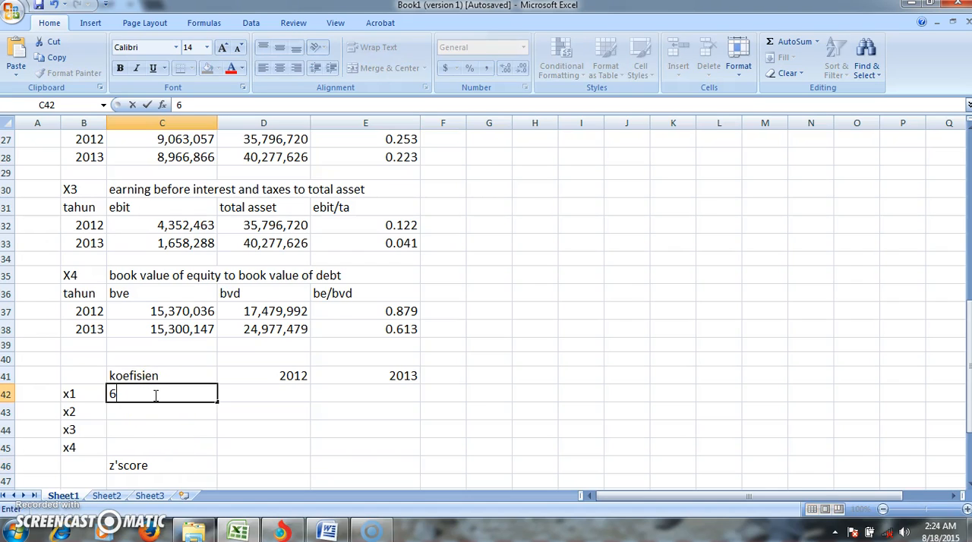
pyautogui.write('.56')
pyautogui.press('Return')
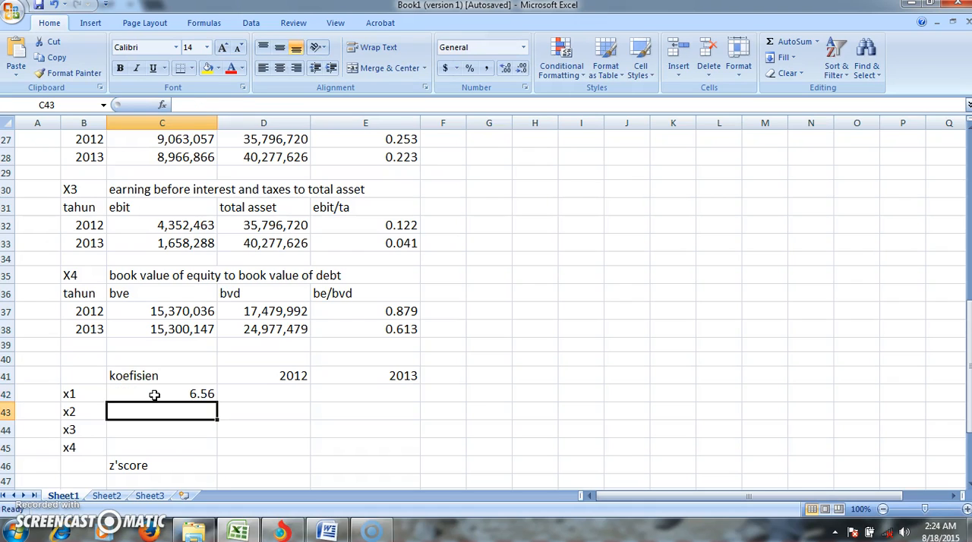
pyautogui.write('3')
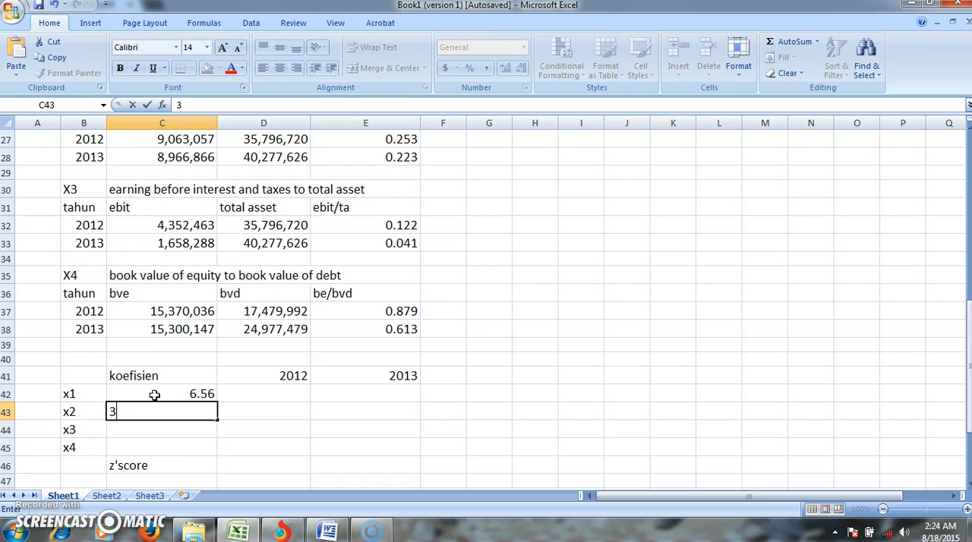
pyautogui.write('.26')
pyautogui.press('Return')
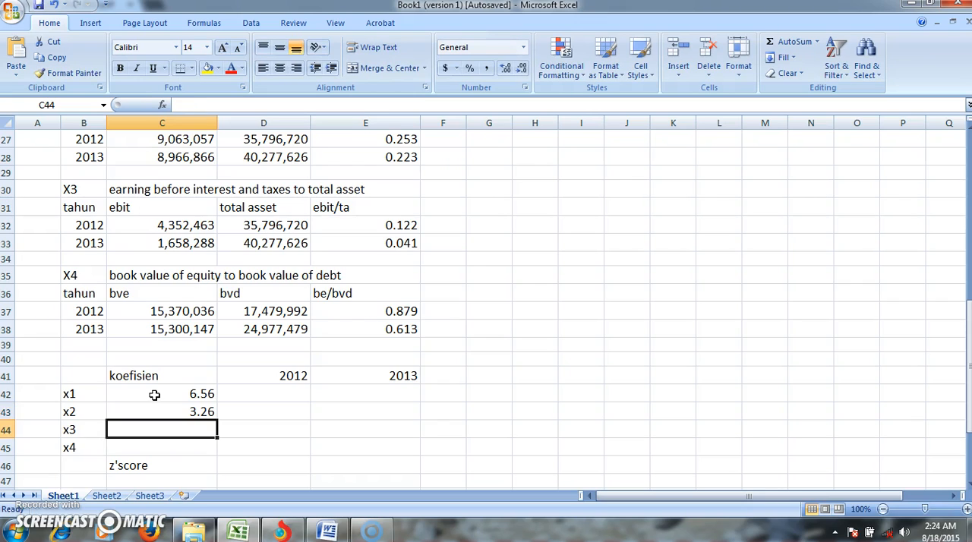
# - Enter the koefisien values 6.72 for x3 in C44 and 1.05 for x4 in C45, and select D42
pyautogui.write('6.72')
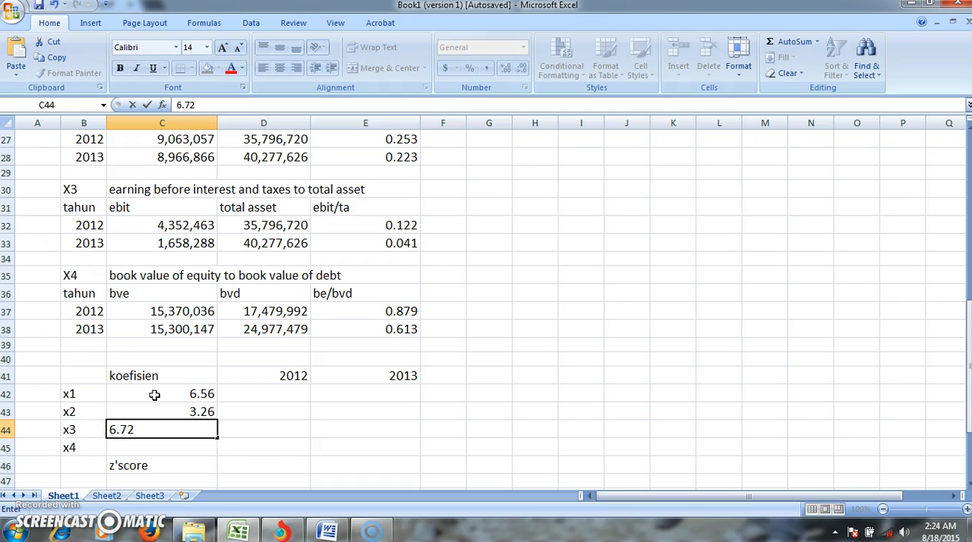
pyautogui.press('Return')
pyautogui.write('1.')
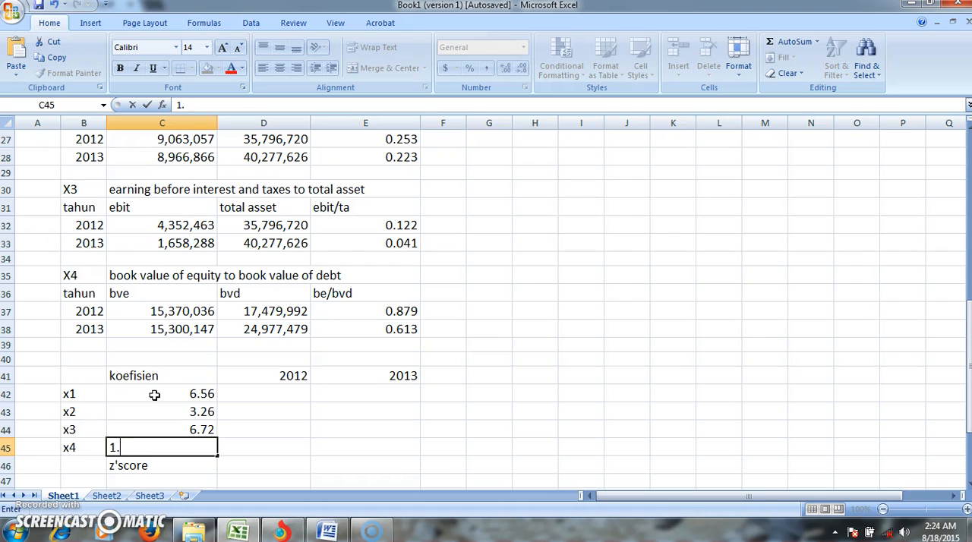
pyautogui.write('05')
pyautogui.press('Tab')
pyautogui.press('Up')
pyautogui.press('Up')
pyautogui.press('Up')
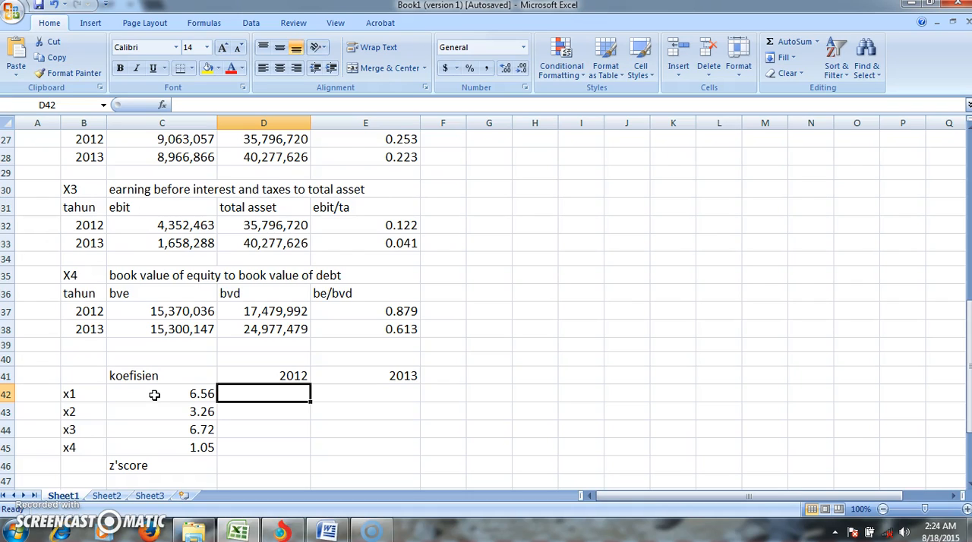
# - Look up the 2012 X1 ratio in the calculations above the z'score table
pyautogui.press('Up')
pyautogui.press('Up')
pyautogui.press('Up')
pyautogui.press('Up')
pyautogui.press('Up')
pyautogui.press('Up')
pyautogui.press('Up')
pyautogui.press('Up')
pyautogui.press('Up')
pyautogui.press('Up')
pyautogui.press('Up')
pyautogui.press('Up')
pyautogui.press('Up')
pyautogui.press('Up')
pyautogui.press('Up')
pyautogui.press('Up')
pyautogui.press('Up')
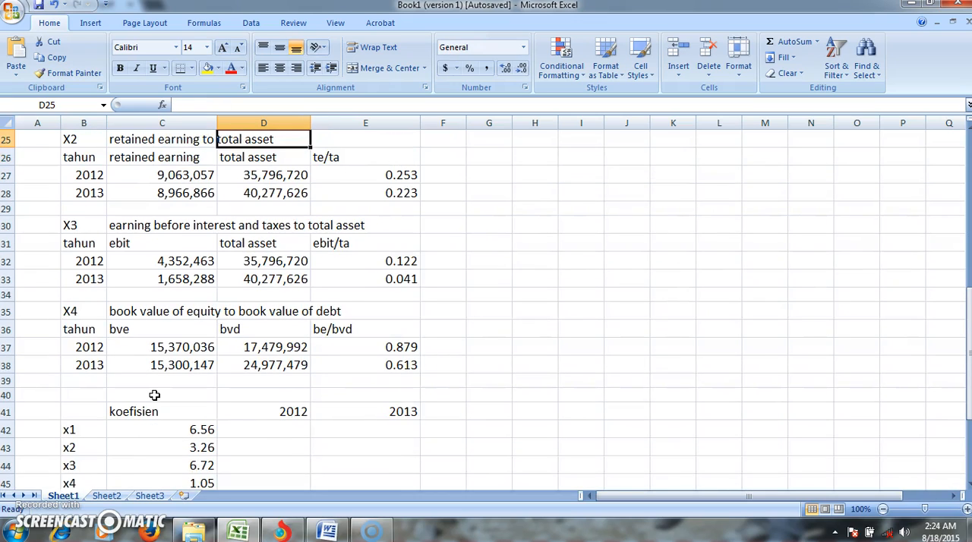
pyautogui.press('Up')
pyautogui.press('Up')
pyautogui.press('Up')
pyautogui.press('Down')
pyautogui.press('Down')
pyautogui.press('Down')
pyautogui.press('Down')
pyautogui.press('Down')
pyautogui.press('Down')
pyautogui.press('Down')
pyautogui.press('Down')
pyautogui.press('Down')
pyautogui.press('Down')
pyautogui.press('Down')
pyautogui.press('Down')
pyautogui.press('Down')
pyautogui.press('Down')
pyautogui.press('Down')
pyautogui.press('Down')
pyautogui.press('Down')
pyautogui.press('Down')
pyautogui.press('Down')
pyautogui.press('Down')
pyautogui.press('Down')
pyautogui.press('Down')
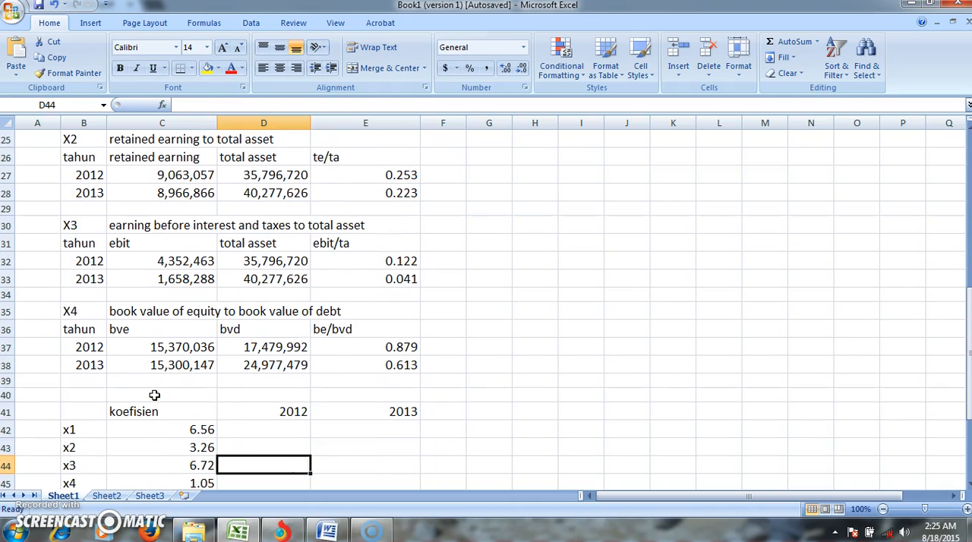
pyautogui.click(154, 395)
pyautogui.press('Up')
pyautogui.press('Up')
pyautogui.press('Down')
pyautogui.press('Down')
pyautogui.press('Down')
pyautogui.press('Down')
# - Enter the 2012 ratios 0.142 for x1 in D42 and 0.253 for x2 in D43
pyautogui.press('Right')
pyautogui.write('0')
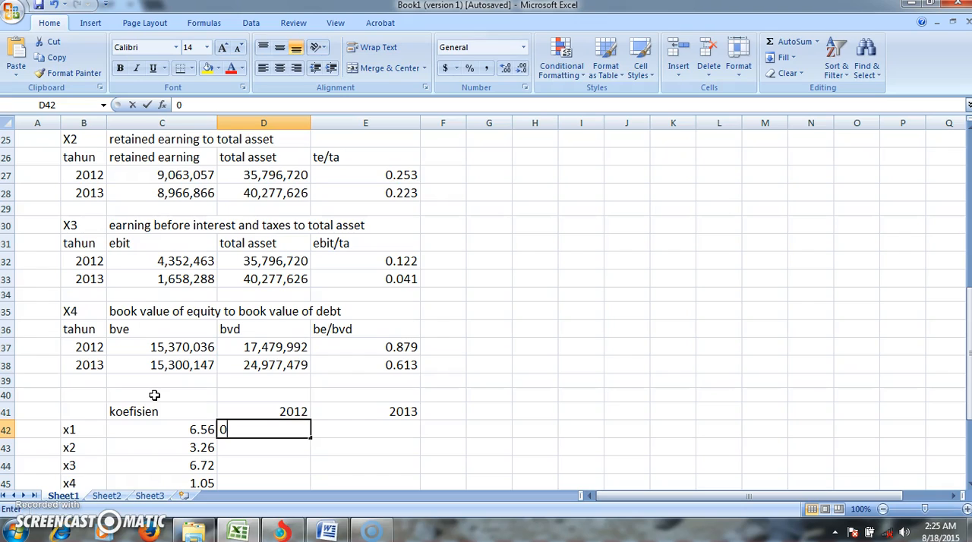
pyautogui.write('.142')
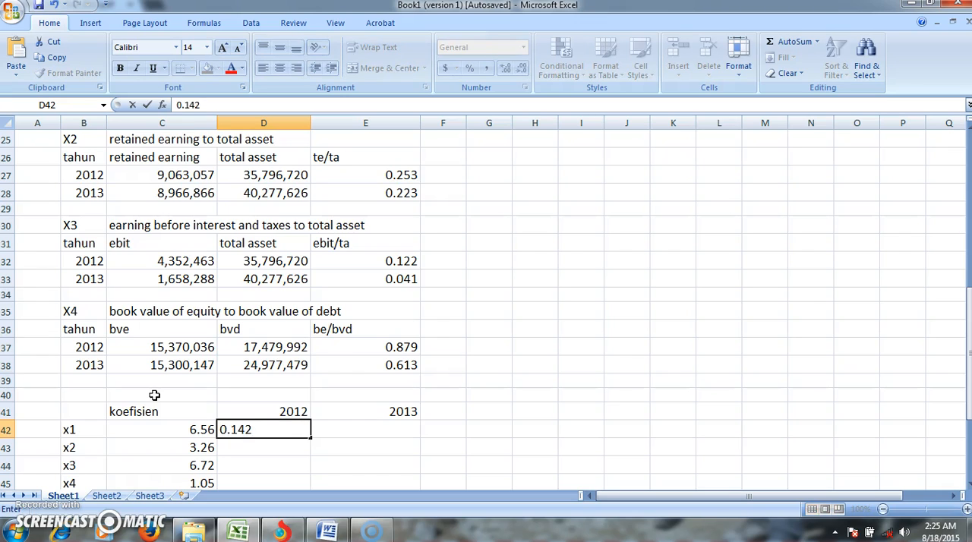
pyautogui.press('Return')
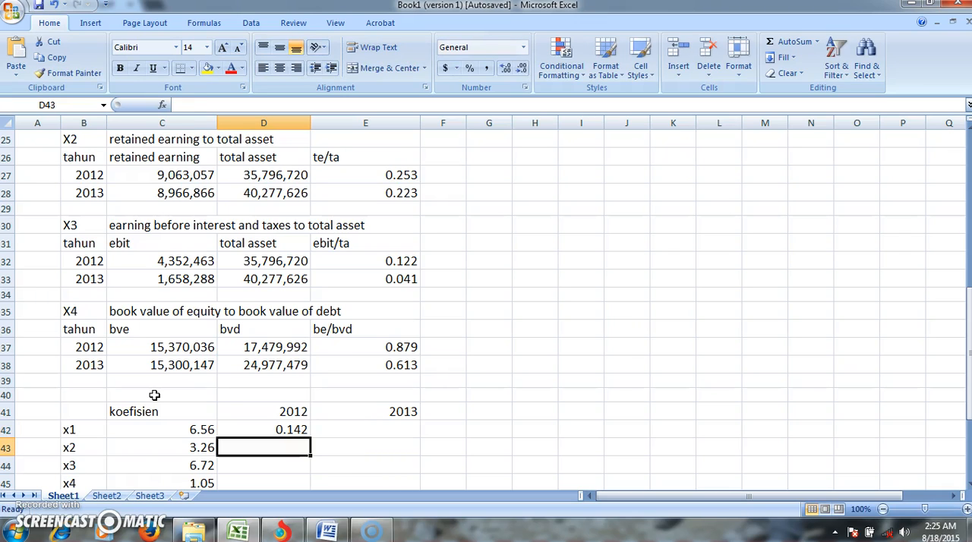
pyautogui.write('0')
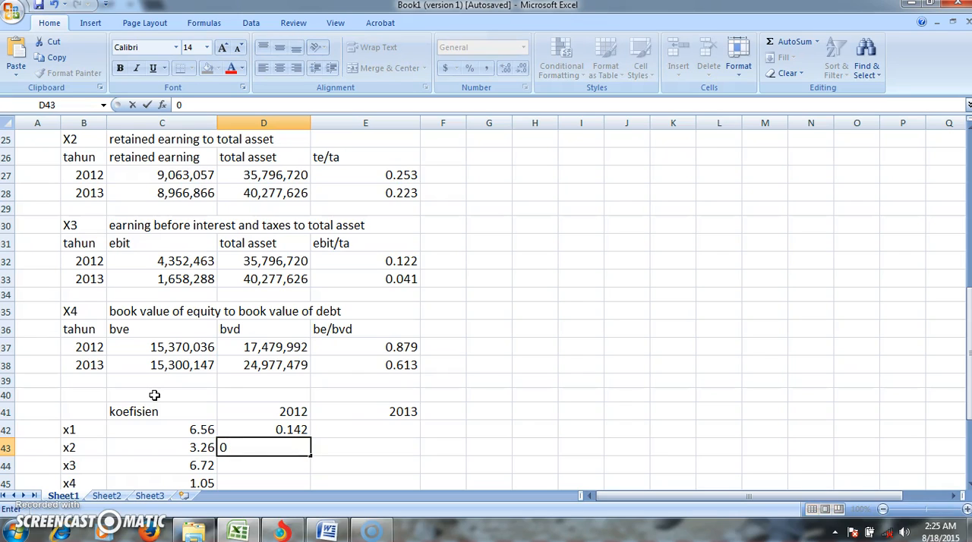
pyautogui.write('.253')
pyautogui.press('Return')
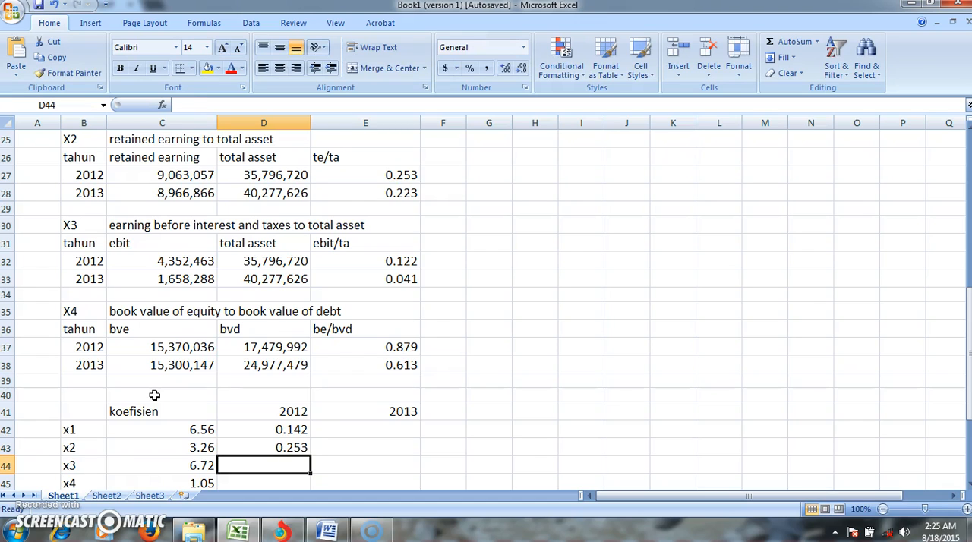
# - Enter the 2012 ratios 0.122 for x3 in D44 and 0.879 for x4 in D45
pyautogui.write('0')
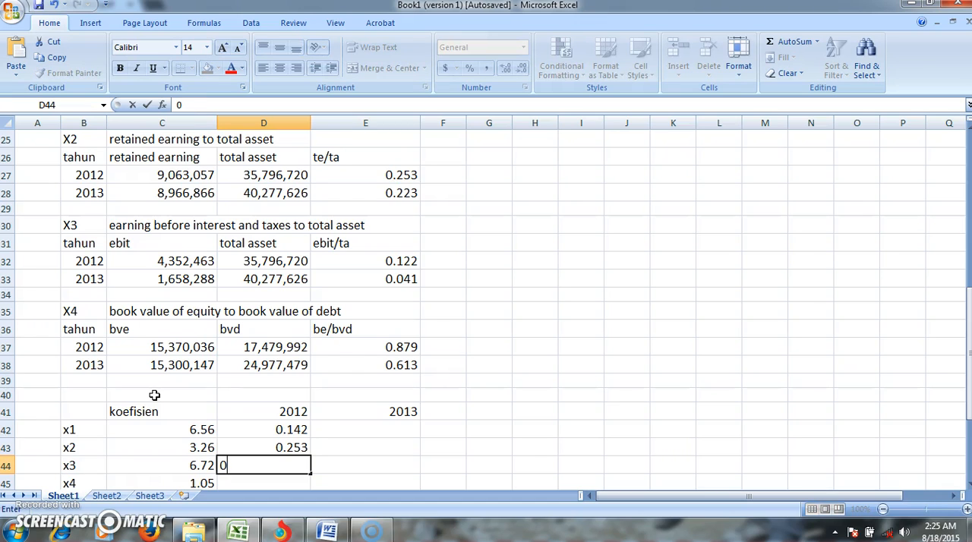
pyautogui.write('.122')
pyautogui.press('Return')
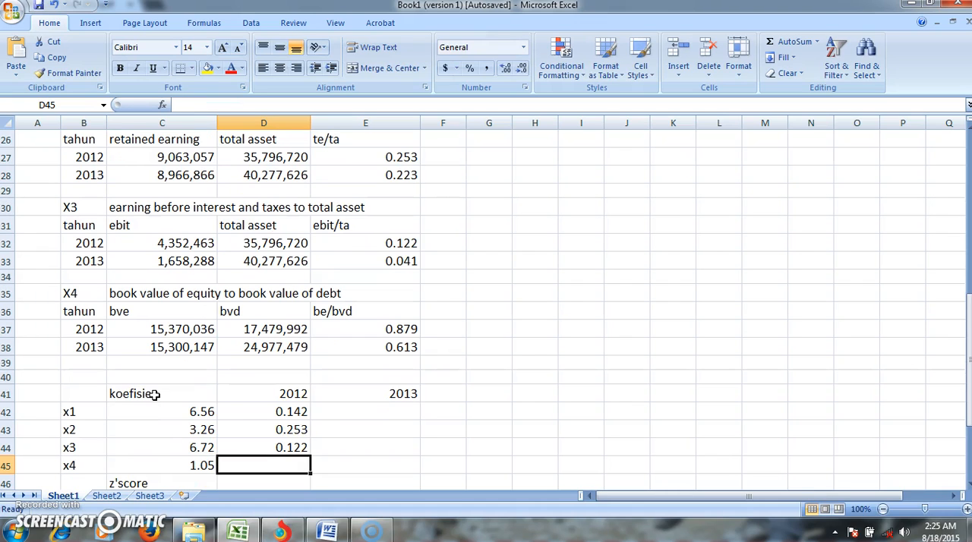
pyautogui.write('0.')
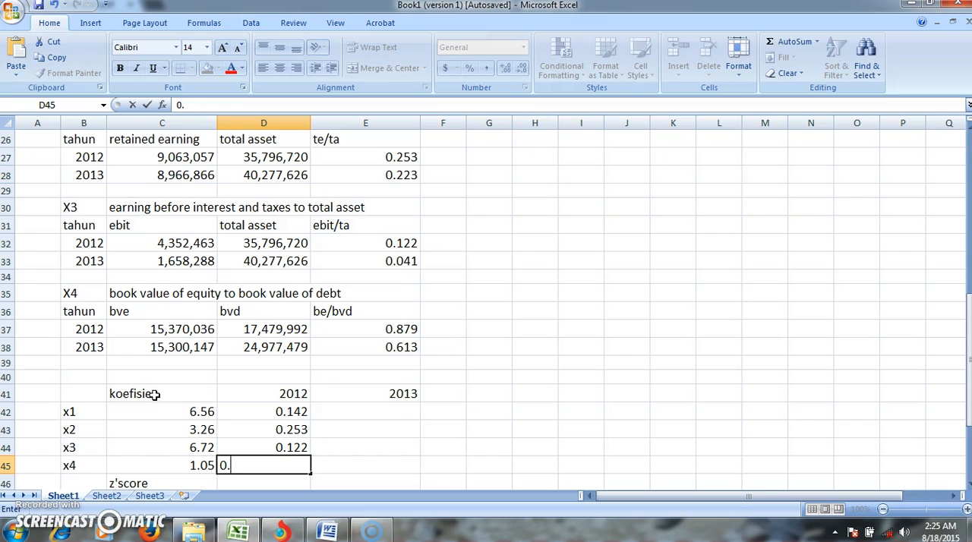
pyautogui.write('879')
# - Look up the 2013 X1 ratio in the calculations above the z'score table
pyautogui.press('Right')
pyautogui.press('Up')
pyautogui.press('Up')
pyautogui.press('Up')
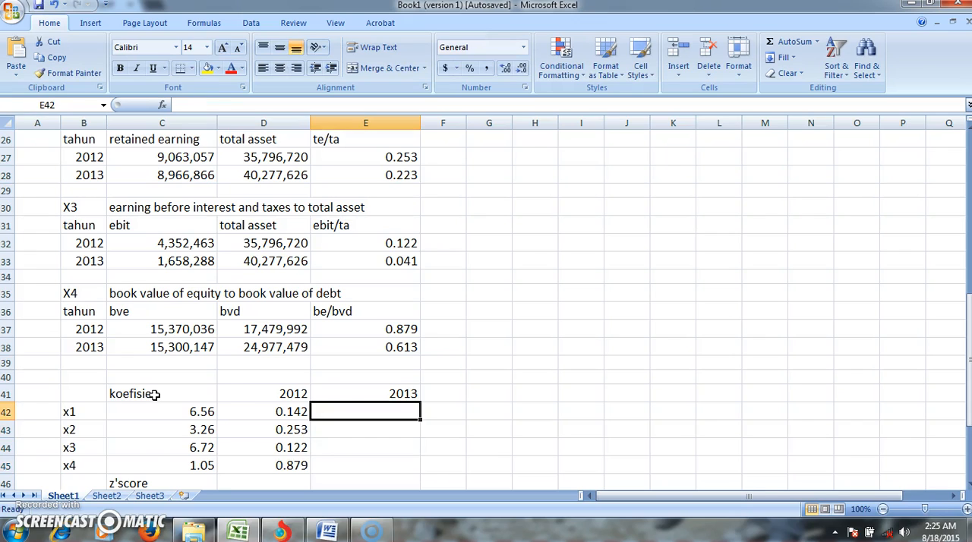
pyautogui.press('Up')
pyautogui.press('Up')
pyautogui.press('Up')
pyautogui.press('Up')
pyautogui.press('Up')
pyautogui.press('Up')
pyautogui.press('Up')
pyautogui.press('Up')
pyautogui.press('Up')
pyautogui.press('Up')
pyautogui.press('Up')
pyautogui.press('Up')
pyautogui.press('Up')
pyautogui.press('Up')
pyautogui.press('Up')
pyautogui.press('Up')
pyautogui.press('Up')
pyautogui.press('Up')
pyautogui.press('Up')
pyautogui.press('Down')
pyautogui.press('Down')
pyautogui.press('Down')
pyautogui.press('Down')
pyautogui.press('Down')
pyautogui.press('Down')
pyautogui.press('Down')
pyautogui.press('Down')
pyautogui.press('Down')
pyautogui.press('Down')
pyautogui.press('Down')
pyautogui.press('Down')
pyautogui.press('Down')
pyautogui.press('Down')
pyautogui.press('Down')
pyautogui.press('Down')
pyautogui.press('Down')
pyautogui.press('Down')
pyautogui.press('Down')
pyautogui.press('Down')
pyautogui.press('Down')
pyautogui.press('Up')
pyautogui.press('Up')
pyautogui.press('Up')
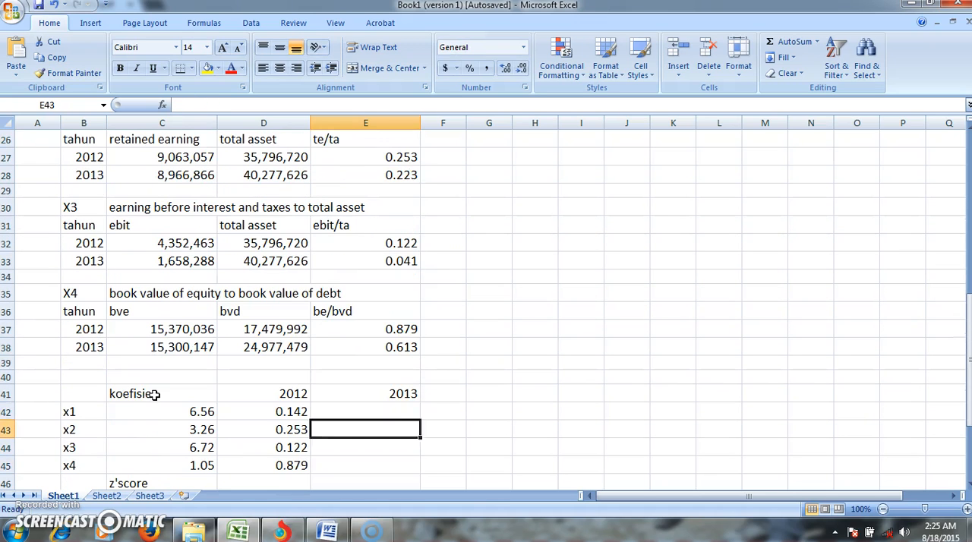
# - Enter the 2013 ratios 0.052 for x1 in E42 and 0.223 for x2 in E43
pyautogui.write('0')
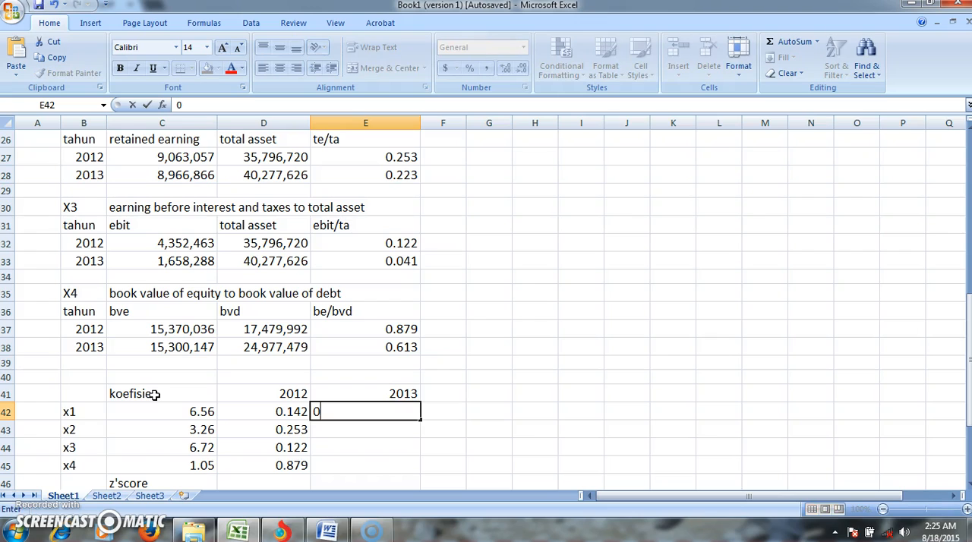
pyautogui.write('.052')
pyautogui.press('Return')
pyautogui.write('0')
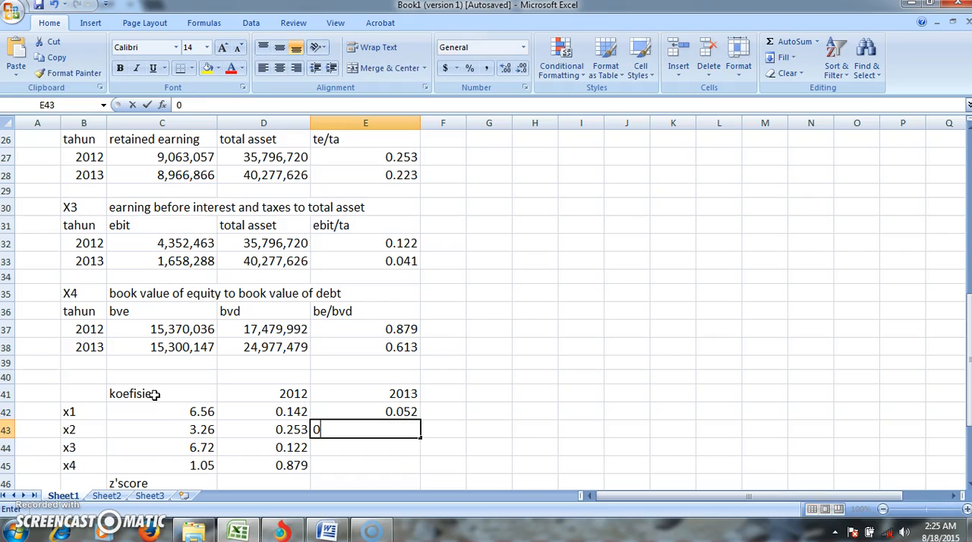
pyautogui.write('.223')
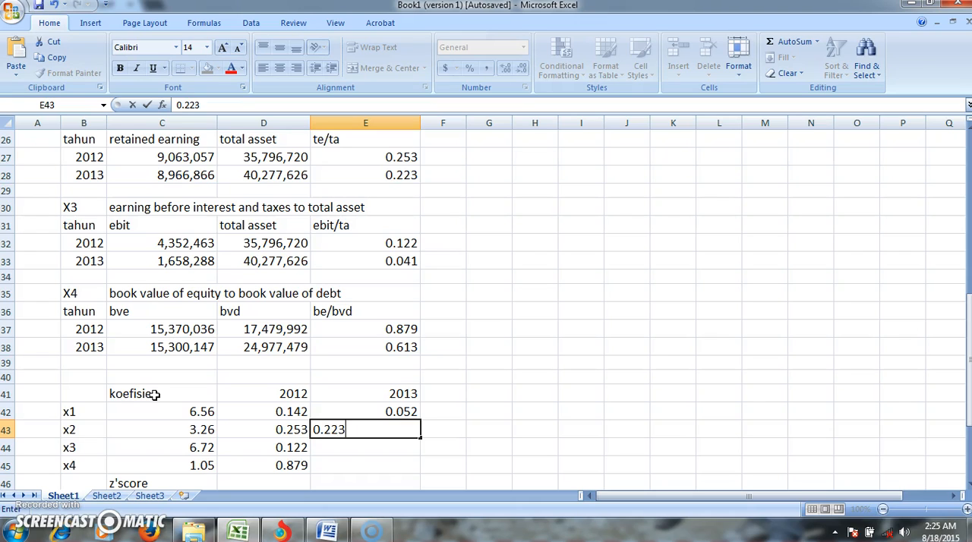
pyautogui.press('Return')
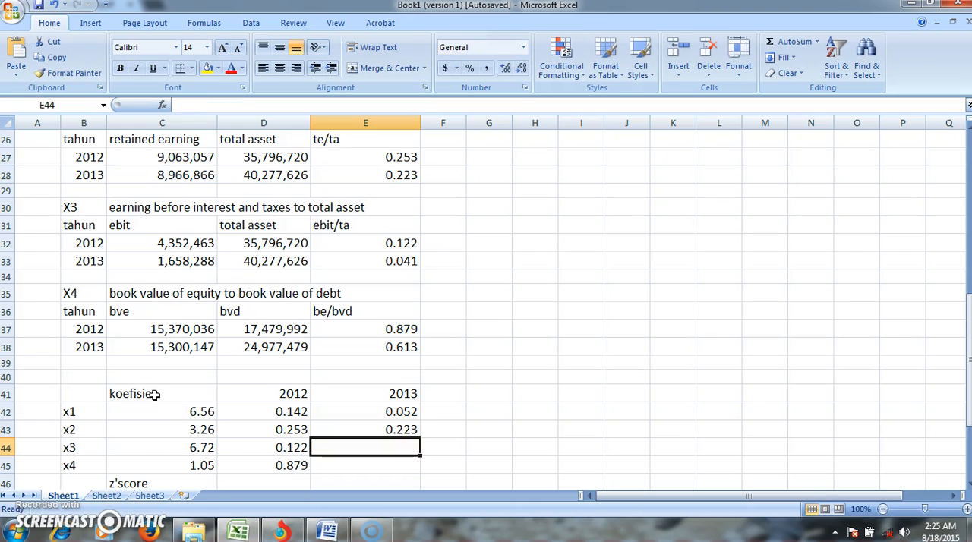
# - Enter the 2013 ratios 0.041 for x3 in E44 and 0.613 for x4 in E45
pyautogui.write('0.')
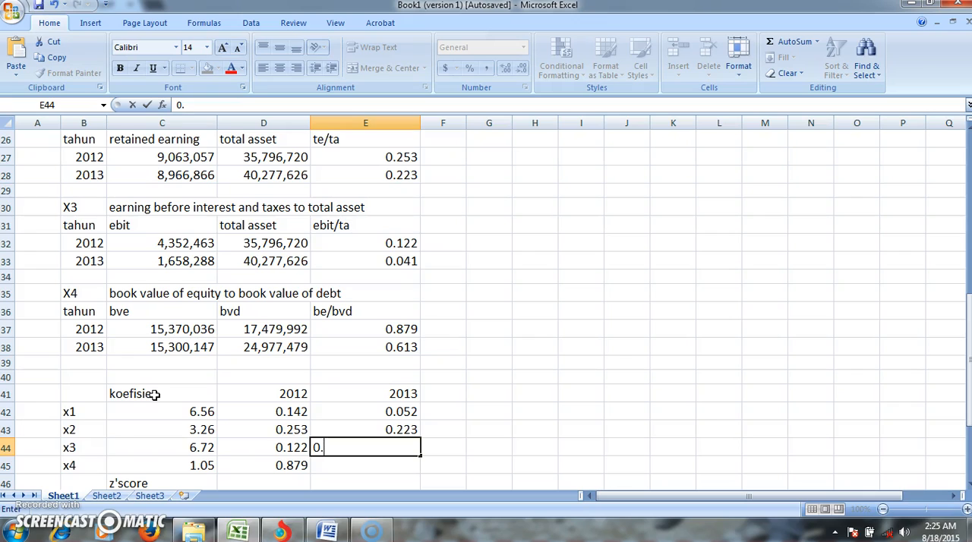
pyautogui.write('041')
pyautogui.press('Return')
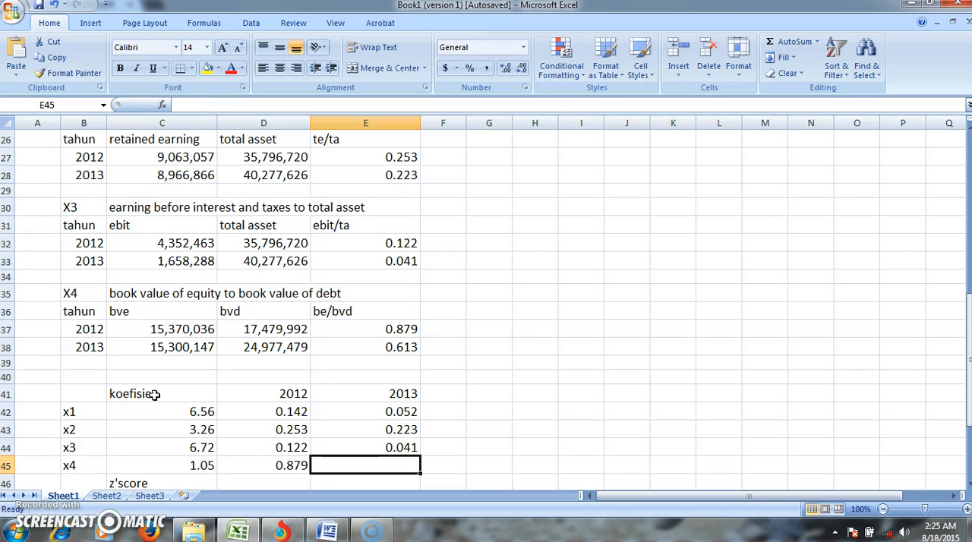
pyautogui.write('0.613')
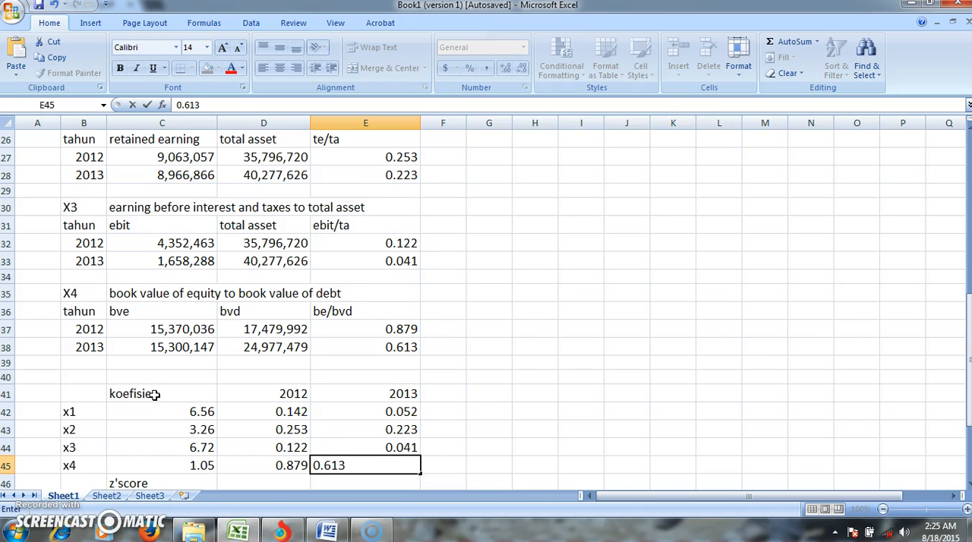
pyautogui.press('Return')
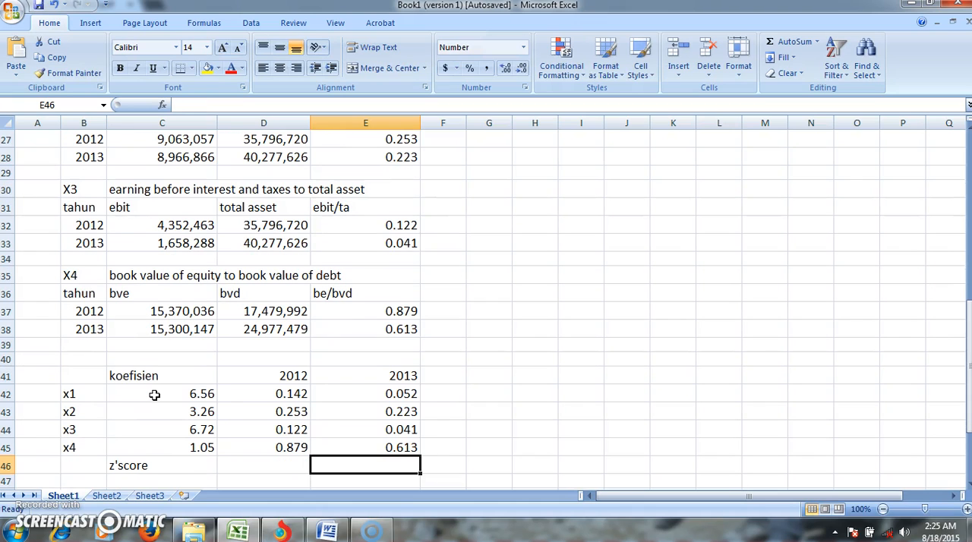
# - Start the 2012 z'score formula in D46 with the x1 and x2 products, =C42*D42+C43*D43
pyautogui.press('Left')
pyautogui.press('Left')
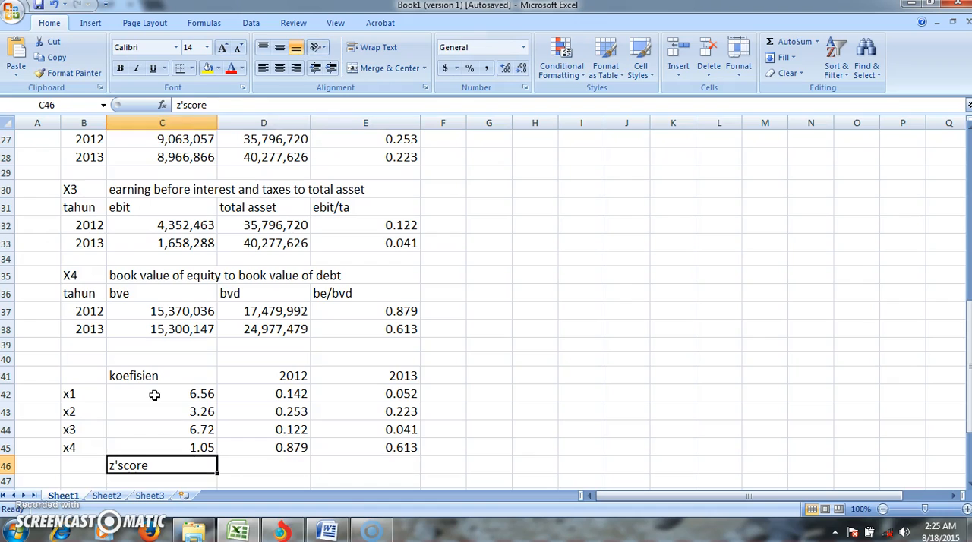
pyautogui.press('Right')
pyautogui.write('=')
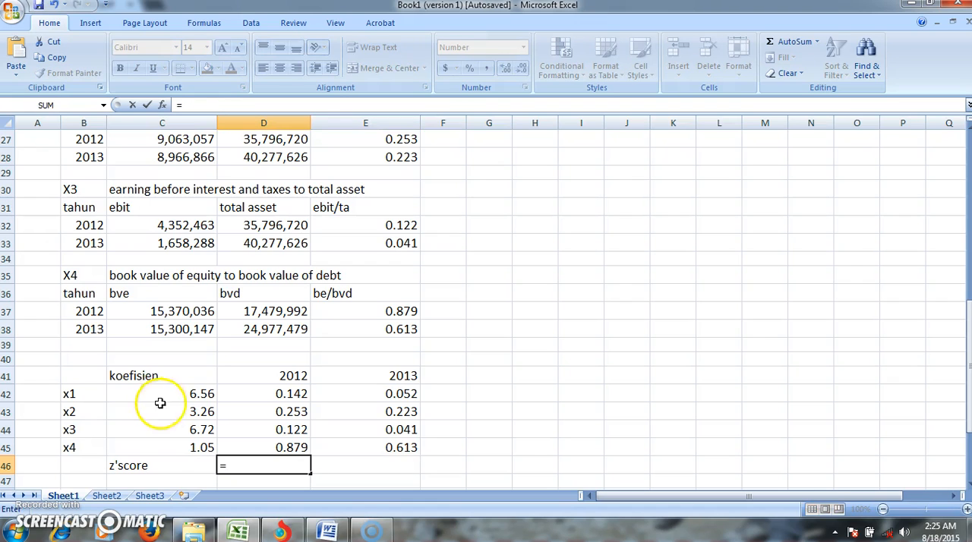
pyautogui.click(173, 394)
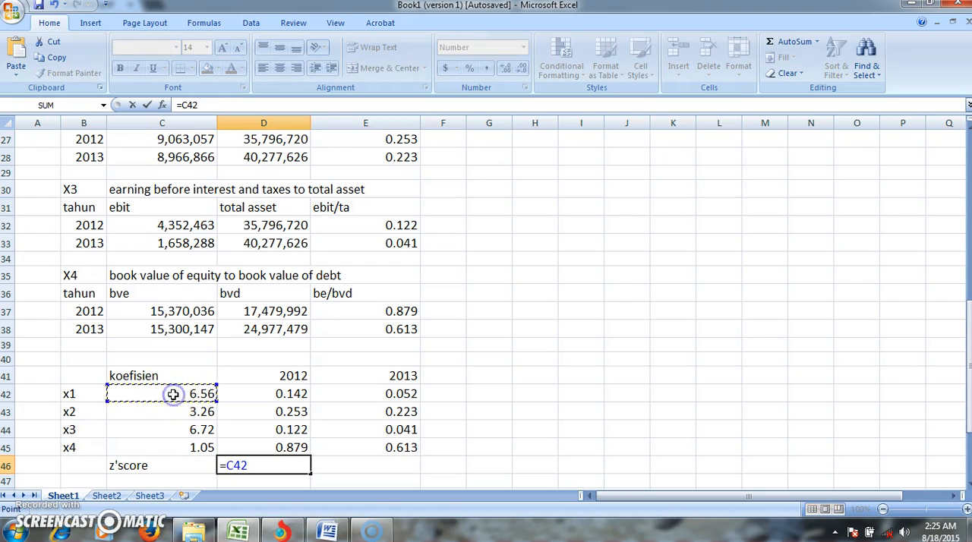
pyautogui.write('*')
pyautogui.click(243, 394)
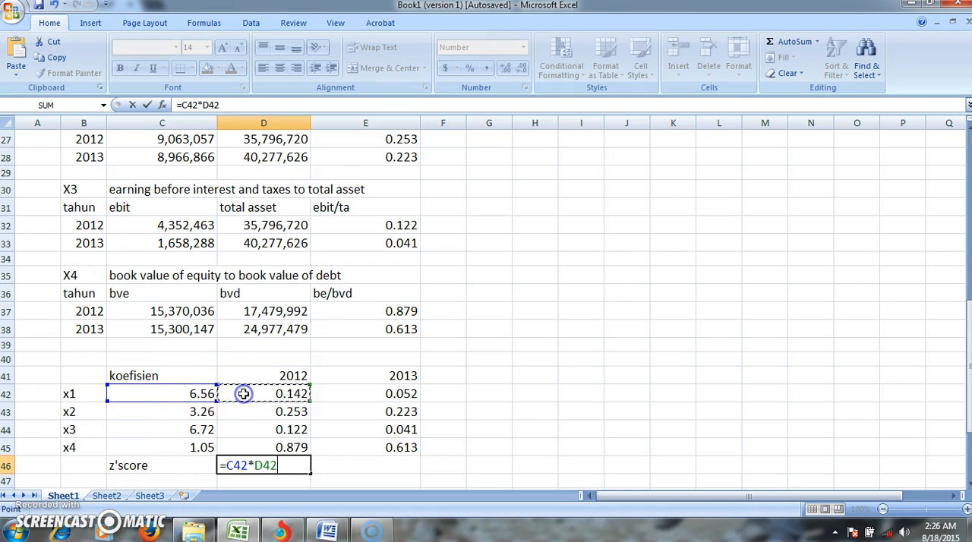
pyautogui.write('+')
pyautogui.click(202, 412)
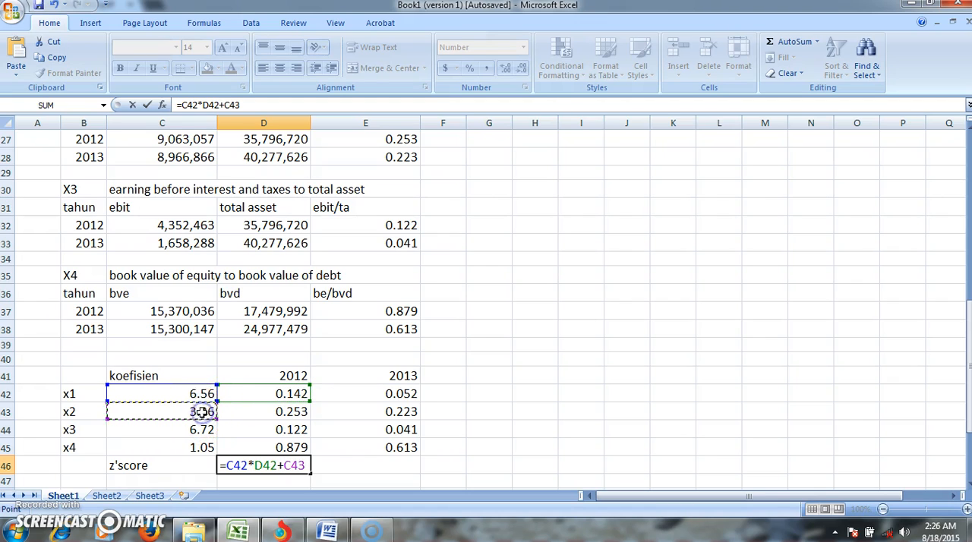
pyautogui.write('*')
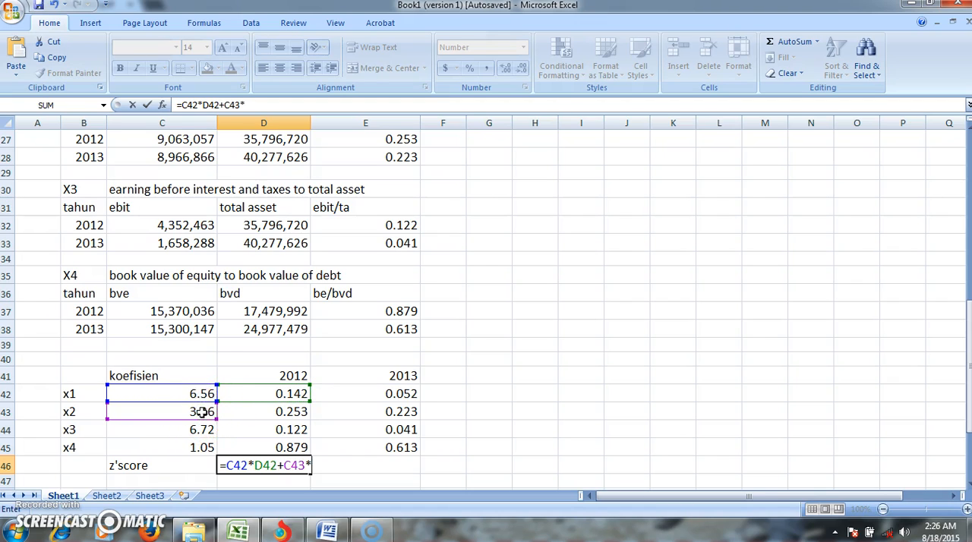
pyautogui.click(264, 411)
# - Complete the 2012 z'score formula in D46 by adding the x3 and x4 products, +C44*D44+C45*D45
pyautogui.write('+')
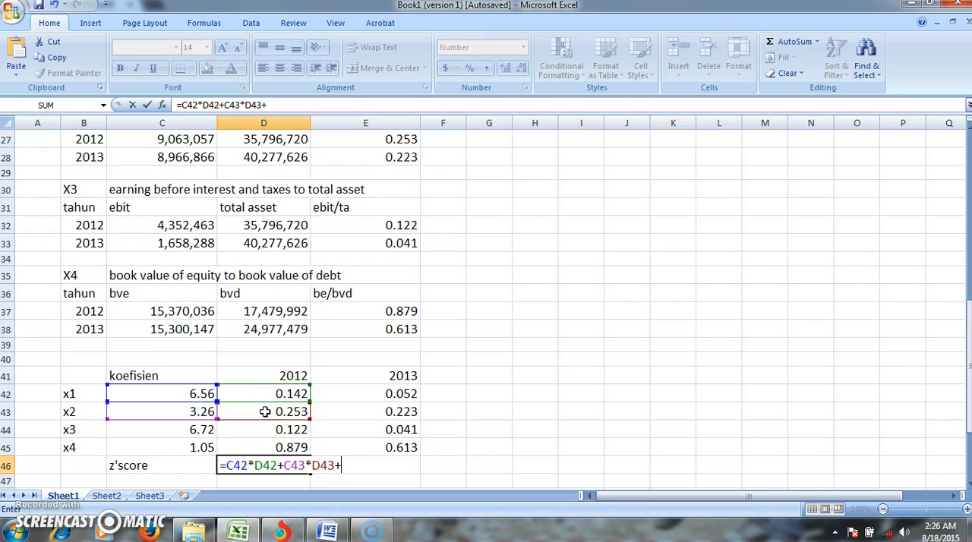
pyautogui.click(201, 429)
pyautogui.write('*')
pyautogui.click(258, 431)
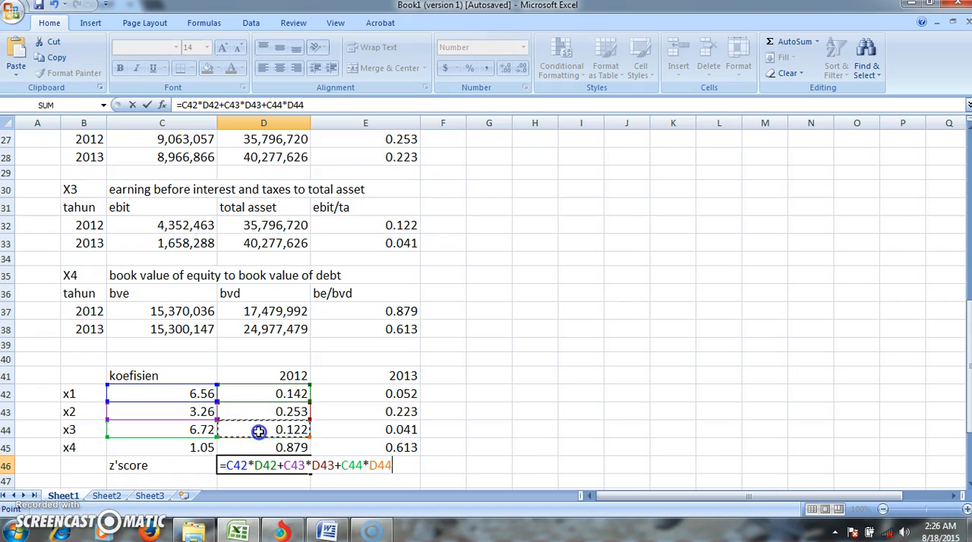
pyautogui.write('+')
pyautogui.click(199, 447)
pyautogui.write('*')
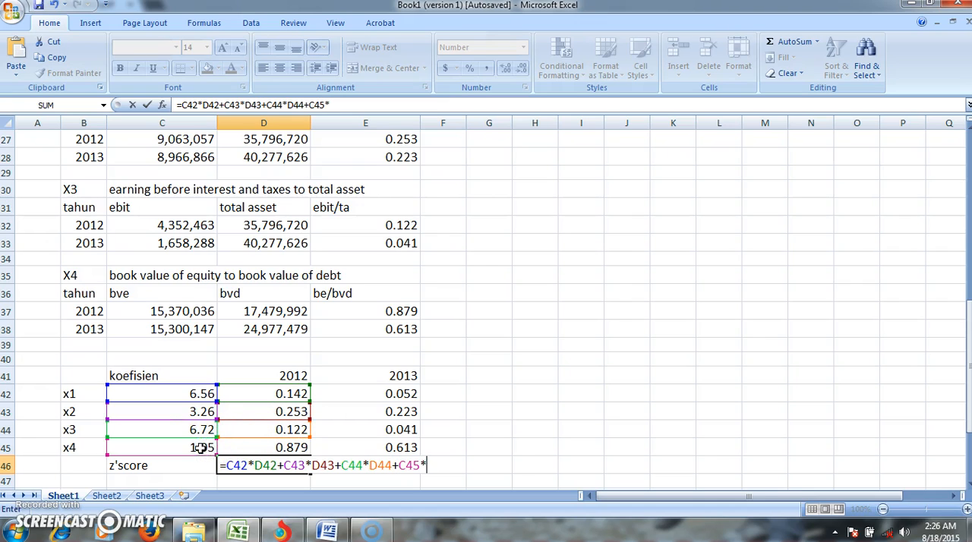
pyautogui.click(260, 448)
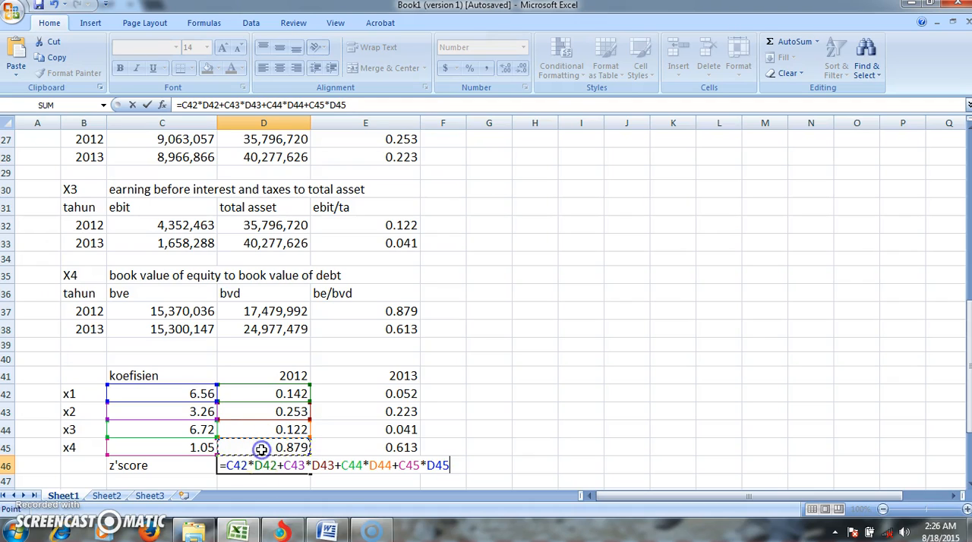
pyautogui.press('Return')
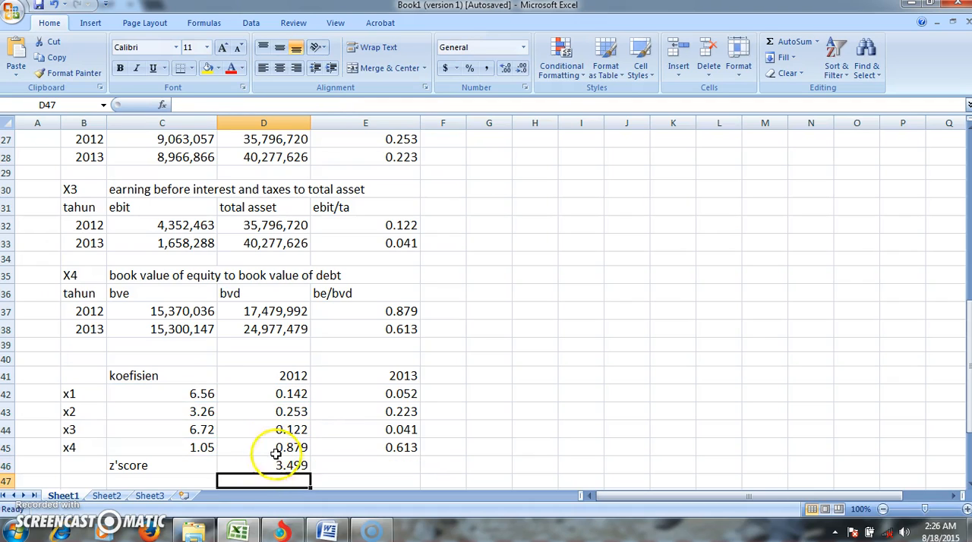
# - Start the 2013 z'score formula in E46 with the x1 and x2 products, =C42*E42+C43*E43
pyautogui.click(346, 463)
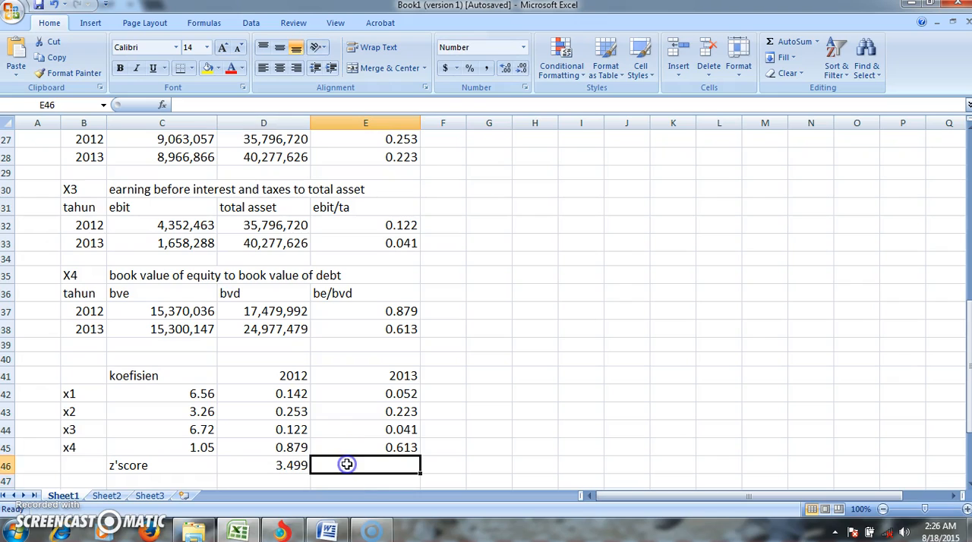
pyautogui.write('=')
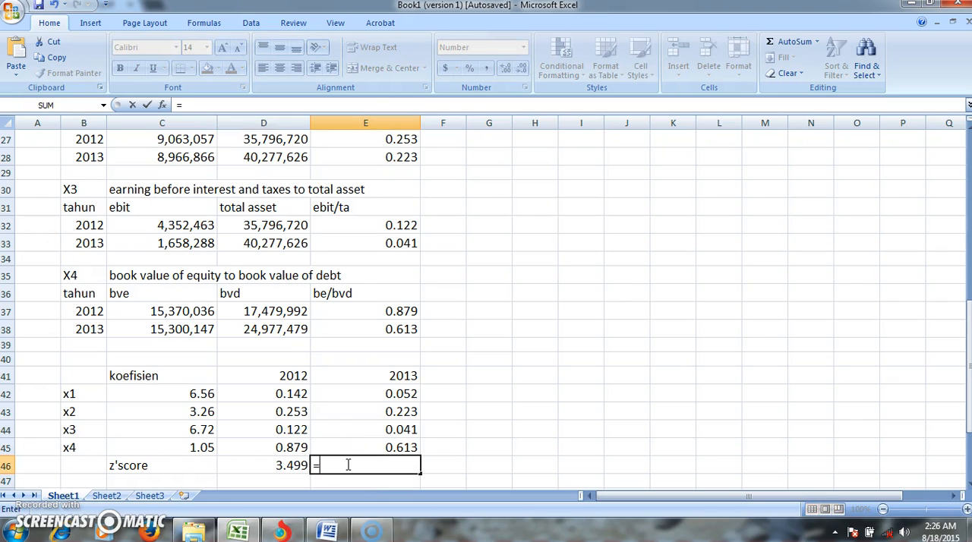
pyautogui.click(206, 393)
pyautogui.write('*')
pyautogui.click(346, 395)
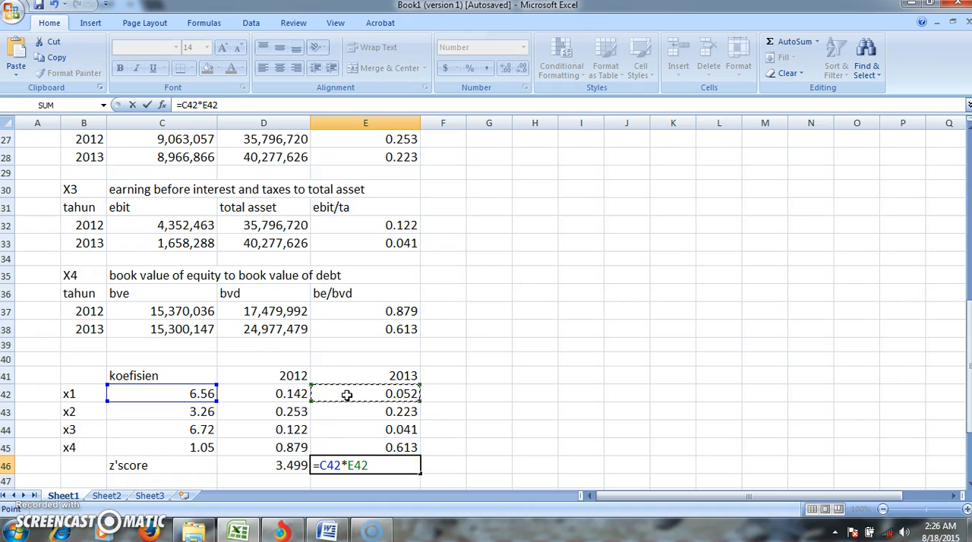
pyautogui.write('+')
pyautogui.click(199, 412)
pyautogui.write('*')
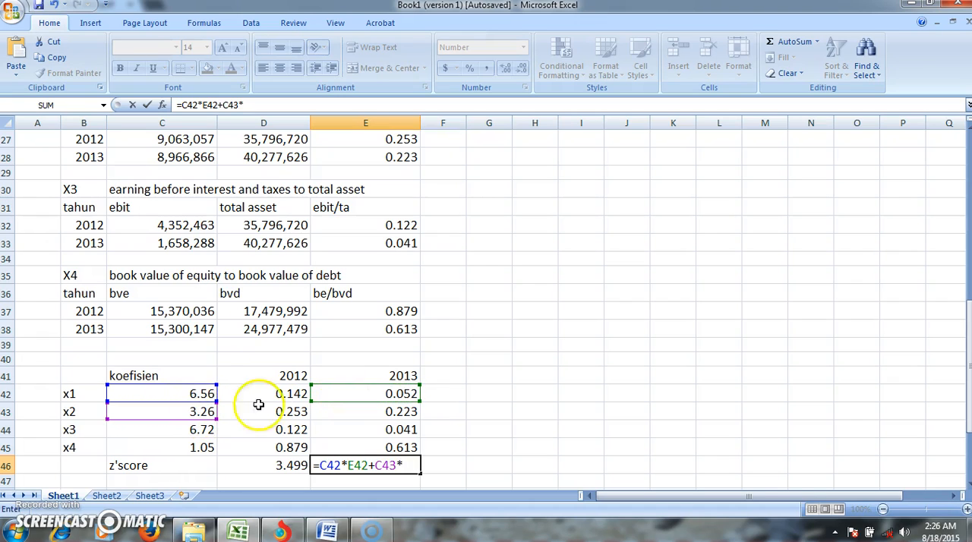
pyautogui.click(336, 412)
# - Complete the 2013 z'score formula in E46 by adding the x3 and x4 products, +C44*E44+C45*E45
pyautogui.write('+')
pyautogui.click(199, 429)
pyautogui.write('*')
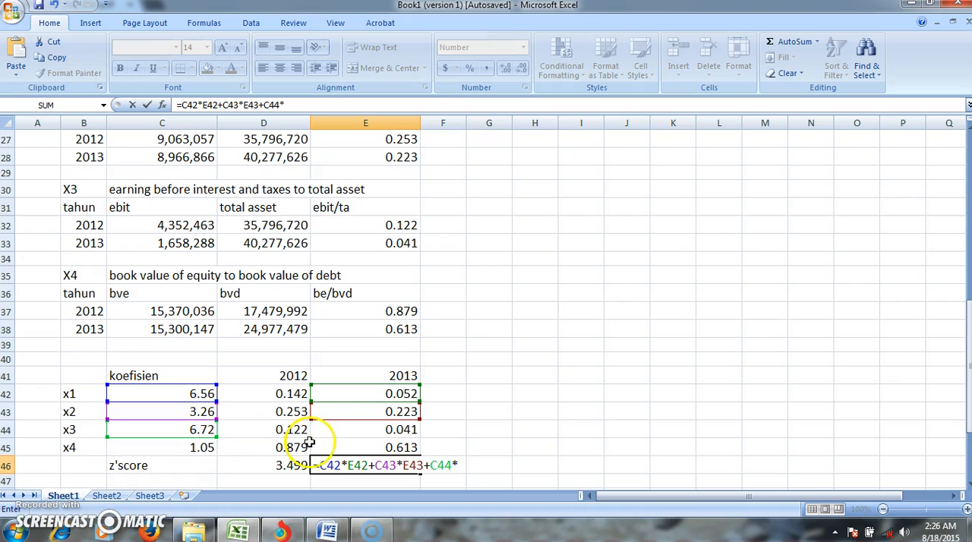
pyautogui.click(350, 430)
pyautogui.write('+')
pyautogui.click(199, 447)
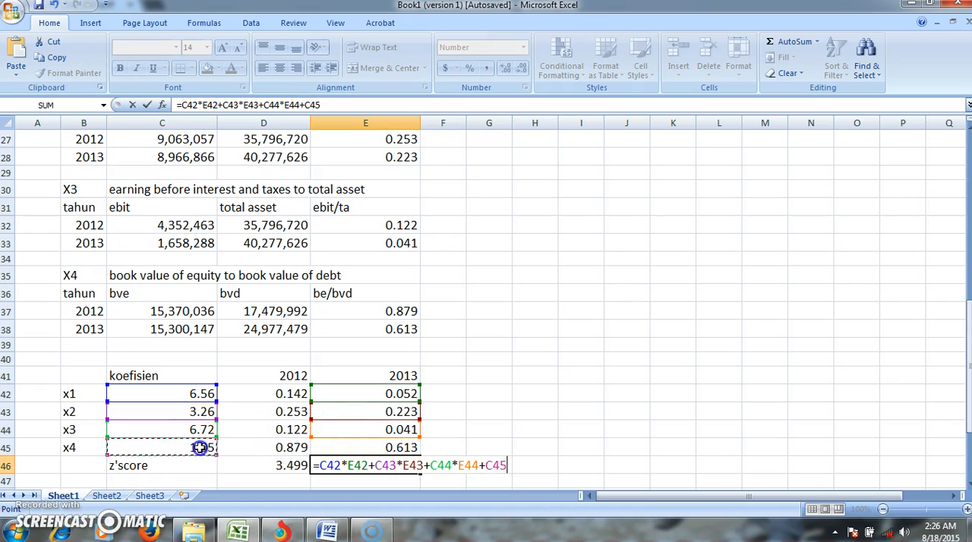
pyautogui.write('*')
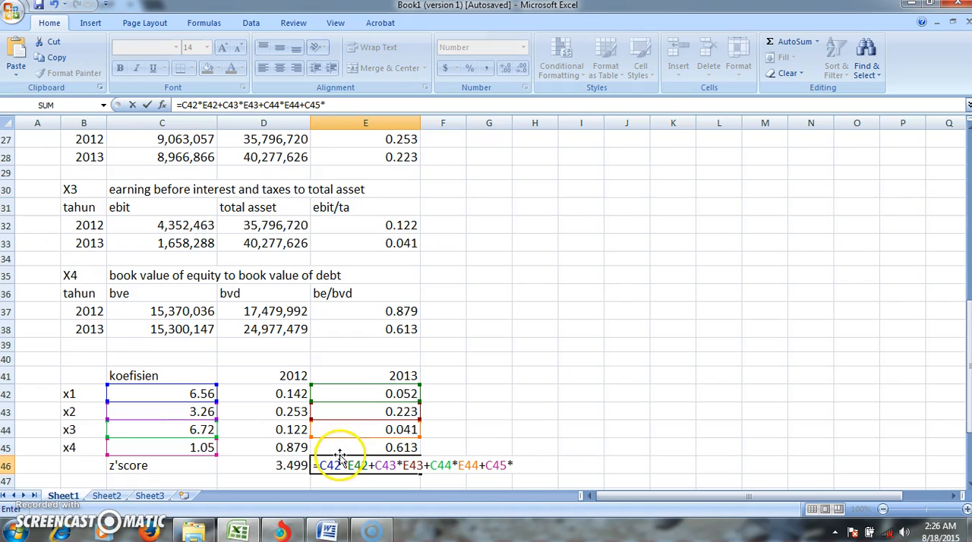
pyautogui.click(369, 447)
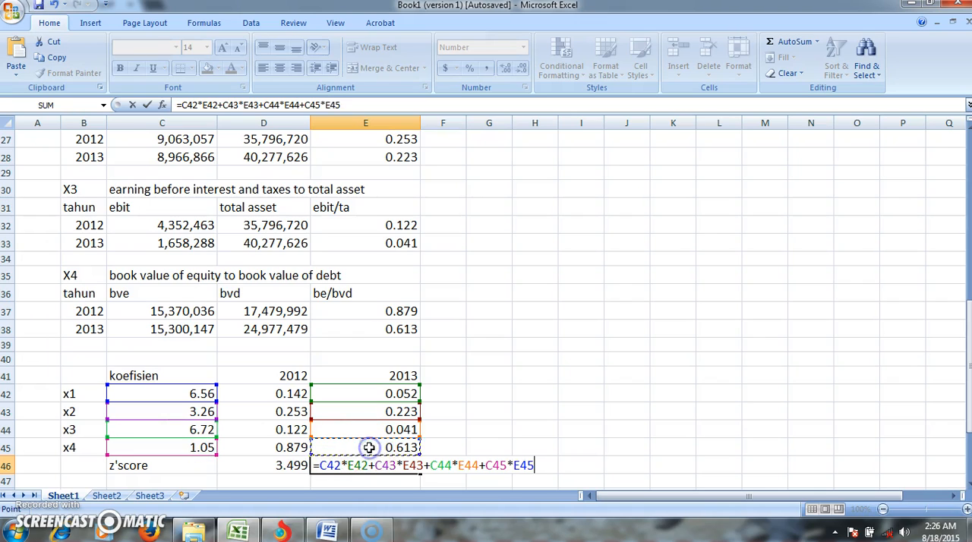
pyautogui.press('Return')
# - Fill the Z"-Score column of the company condition table with 3.499 for 2012 in D53 and 1.987 for 2013 in D54
pyautogui.press('Down')
pyautogui.press('Down')
pyautogui.press('Down')
pyautogui.press('Down')
pyautogui.press('Down')
pyautogui.press('Down')
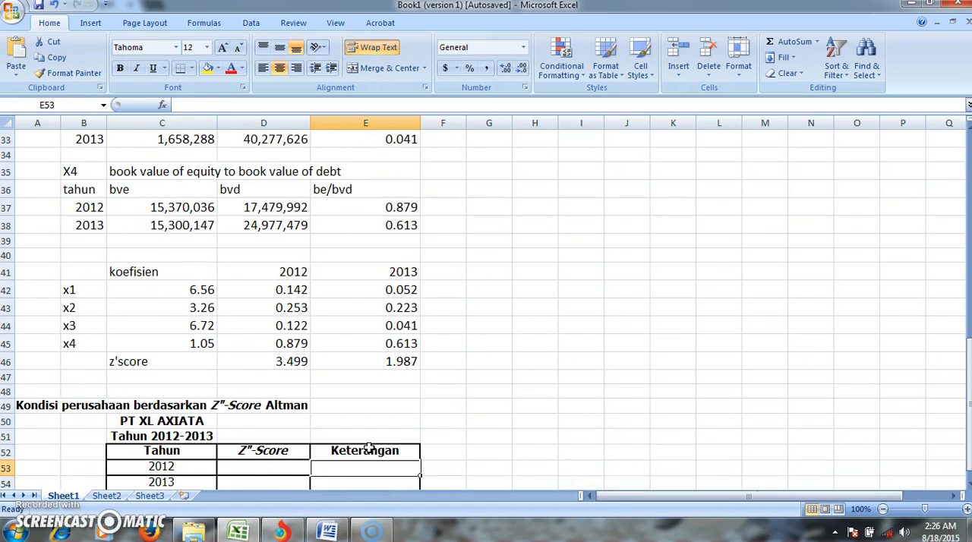
pyautogui.press('Down')
pyautogui.press('Down')
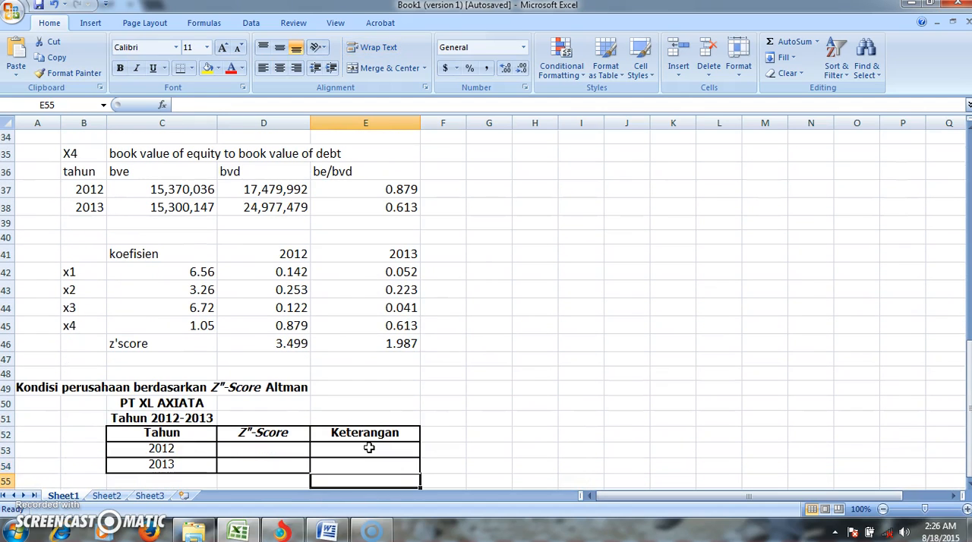
pyautogui.press('Down')
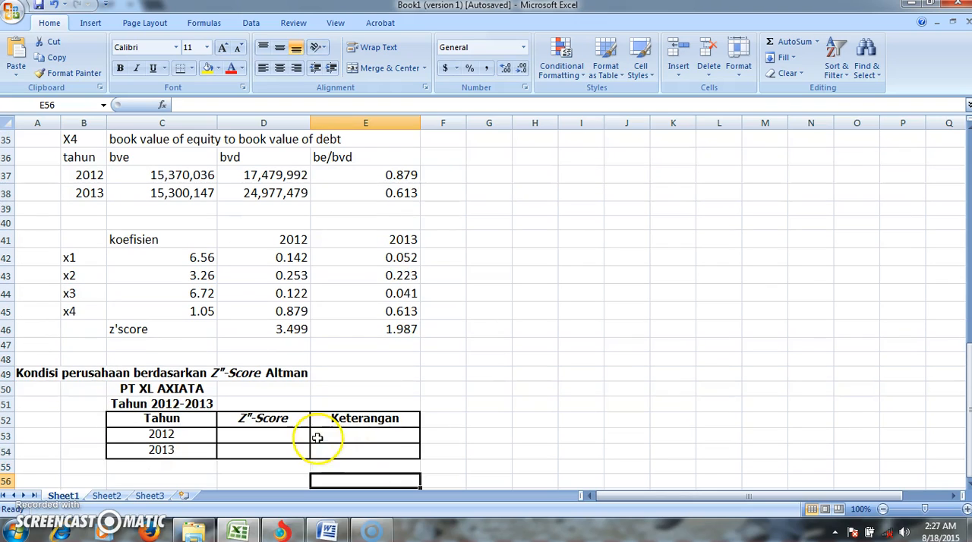
pyautogui.click(292, 435)
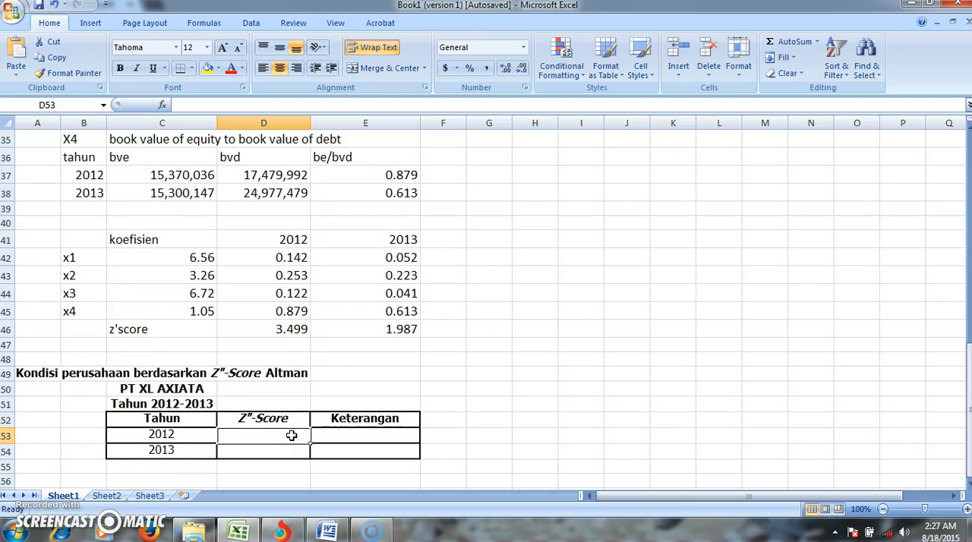
pyautogui.write('3')
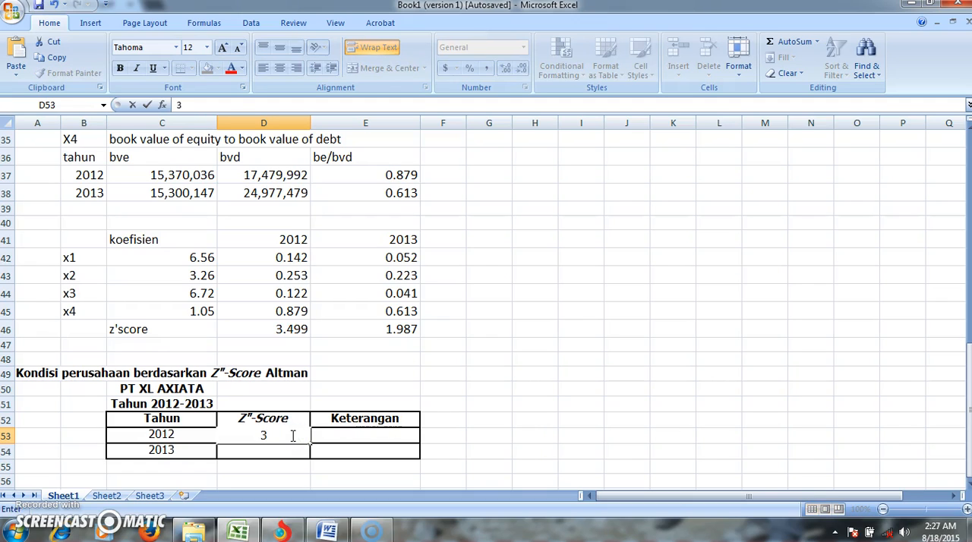
pyautogui.write('.499')
pyautogui.click(289, 449)
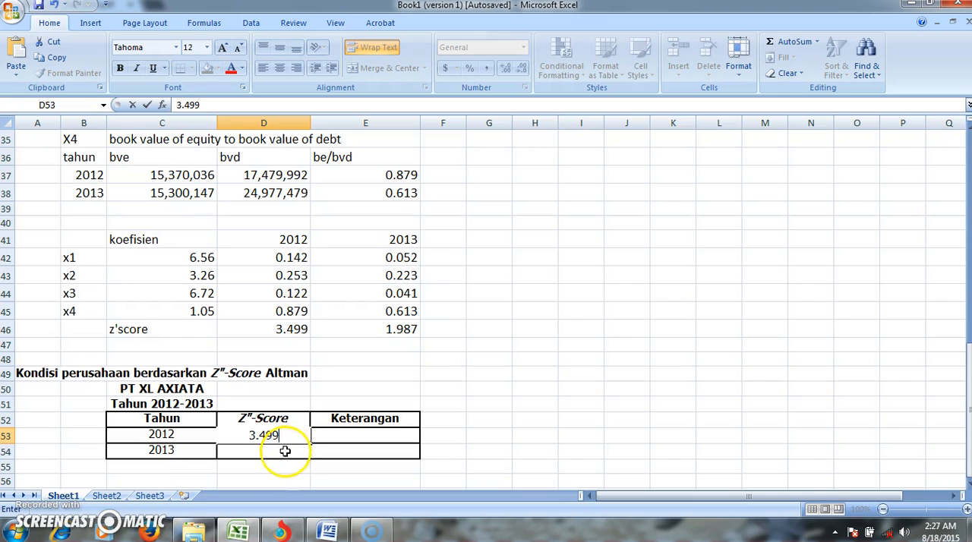
pyautogui.write('1.98')
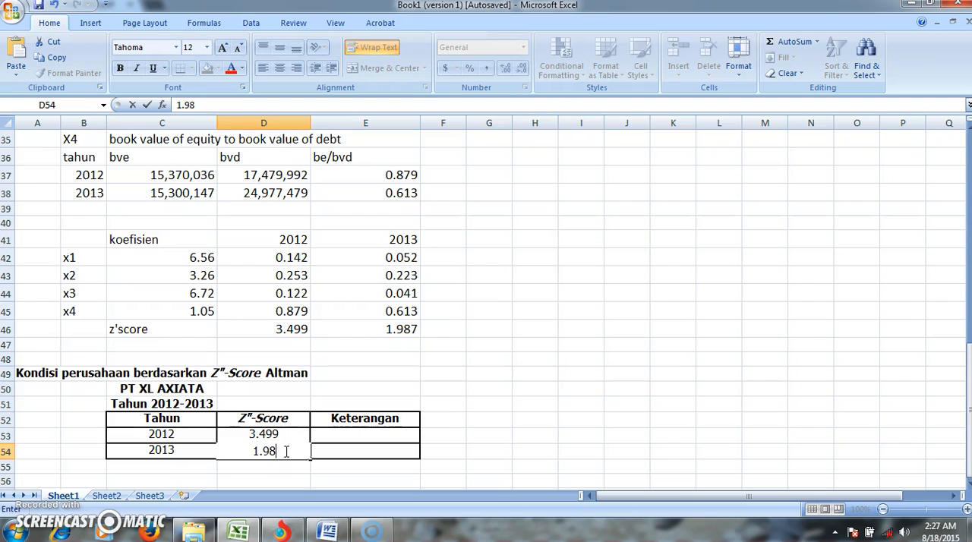
pyautogui.write('7')
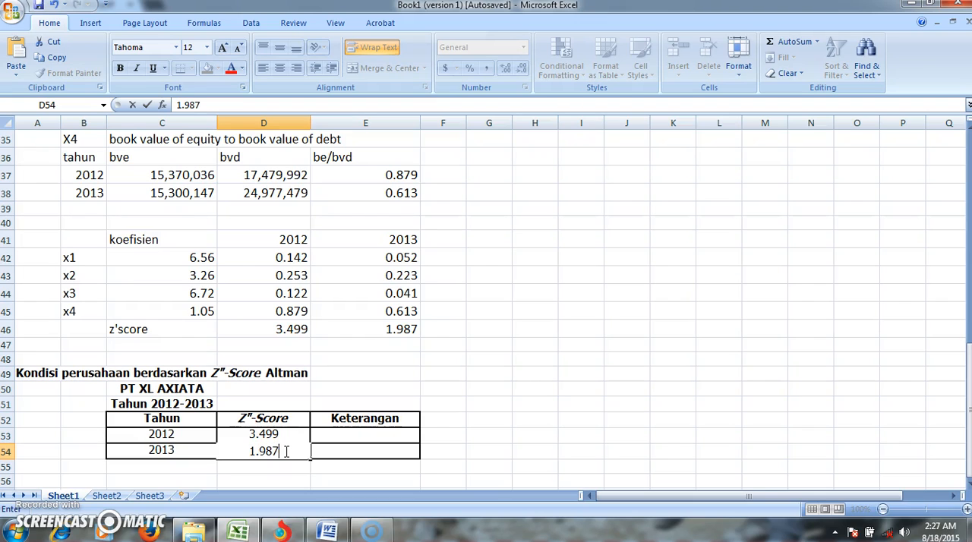
# - Fill the Keterangan column with "tidak bangkrut" for 2012 in E53 and "area kelabu" for 2013 in E54
pyautogui.click(344, 433)
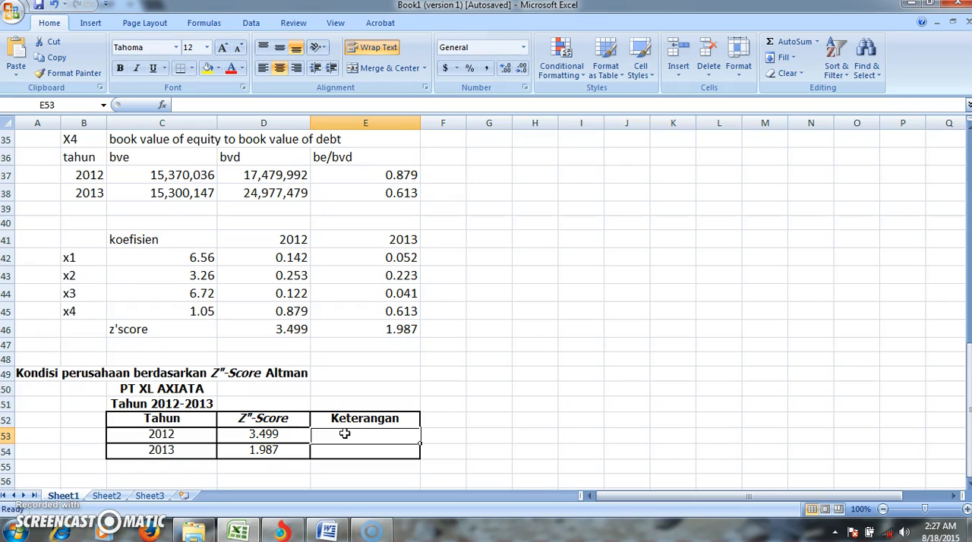
pyautogui.write('tidak ')
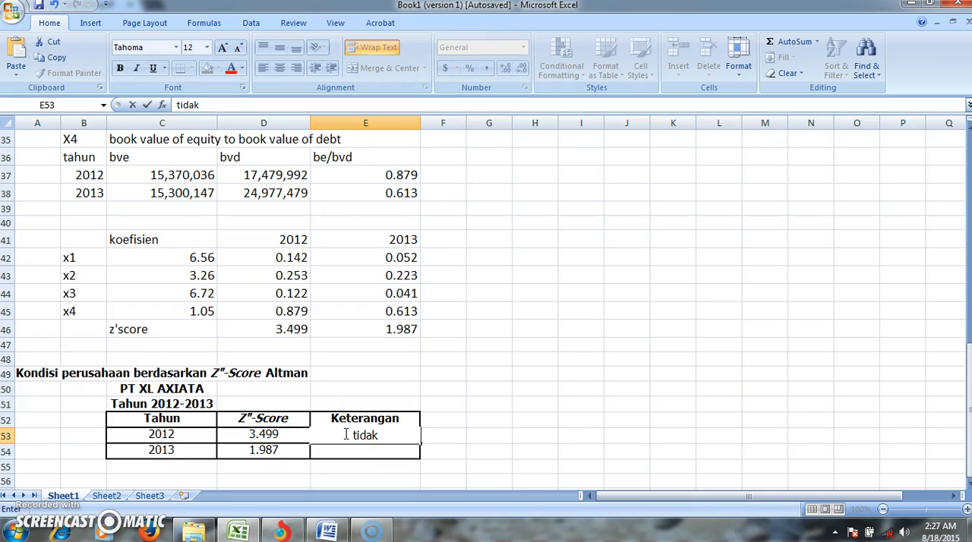
pyautogui.write('bang')
pyautogui.write('krut')
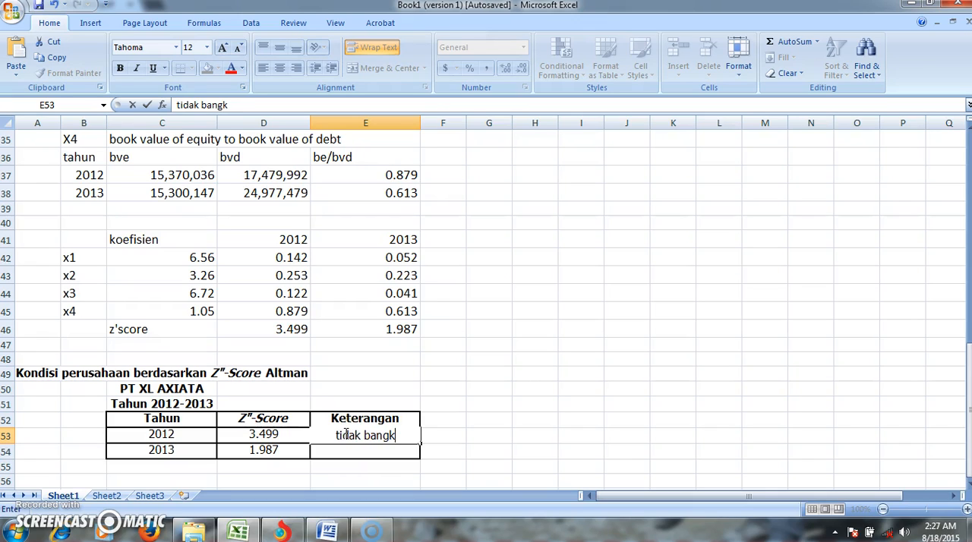
pyautogui.click(372, 450)
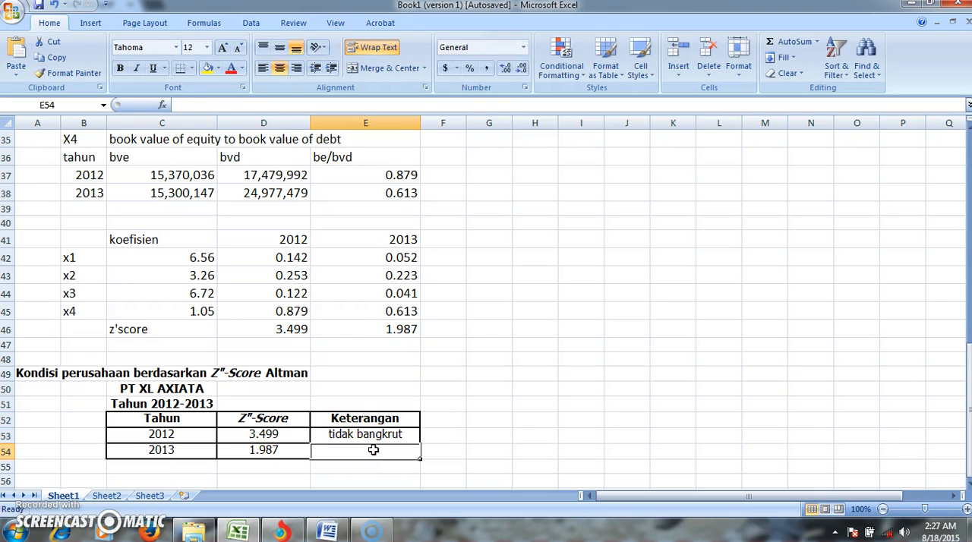
pyautogui.write('area')
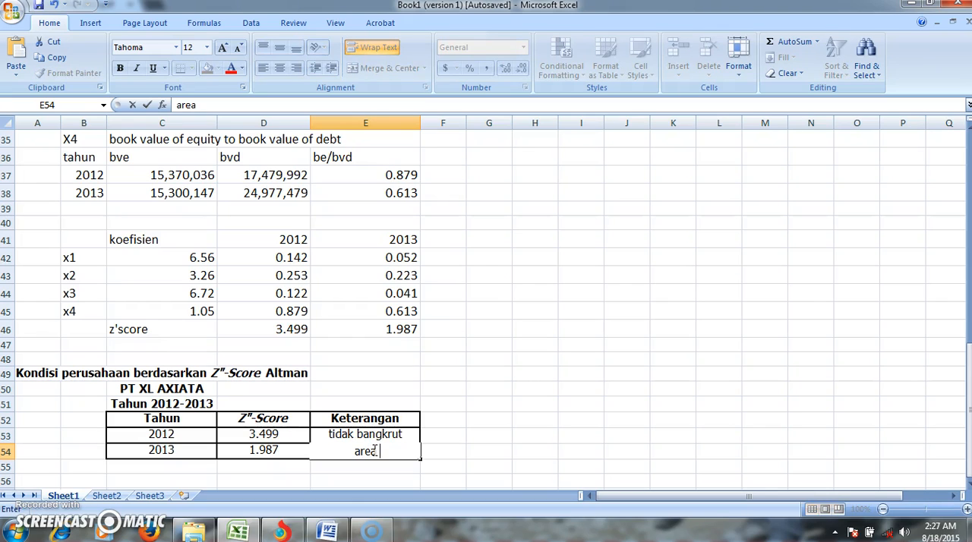
pyautogui.write(' kelabu')
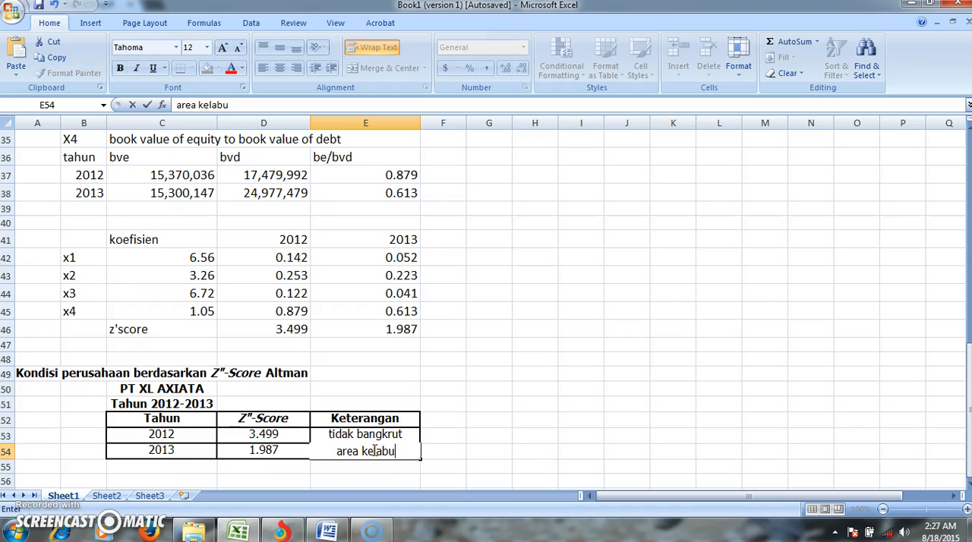
pyautogui.click(462, 452)
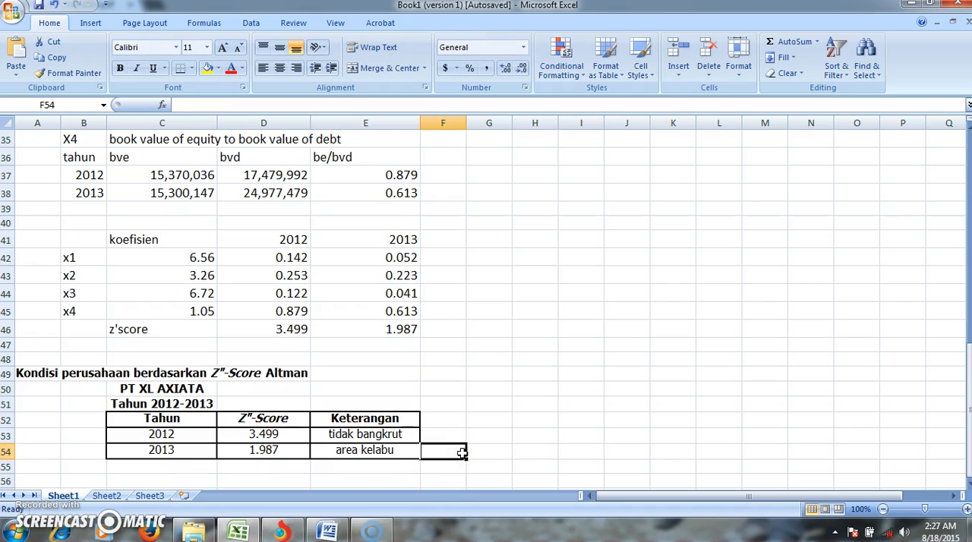
# - Review the Altman z"score cut-off points in the yellow notes and compare them with the completed condition table
pyautogui.press('Up')
pyautogui.press('Up')
pyautogui.press('Up')
pyautogui.press('Up')
pyautogui.press('Up')
pyautogui.press('Up')
pyautogui.press('Up')
pyautogui.press('Up')
pyautogui.press('Up')
pyautogui.press('Up')
pyautogui.press('Up')
pyautogui.press('Up')
pyautogui.press('Up')
pyautogui.press('Up')
pyautogui.press('Up')
pyautogui.press('Up')
pyautogui.press('Up')
pyautogui.press('Up')
pyautogui.press('Up')
pyautogui.press('Up')
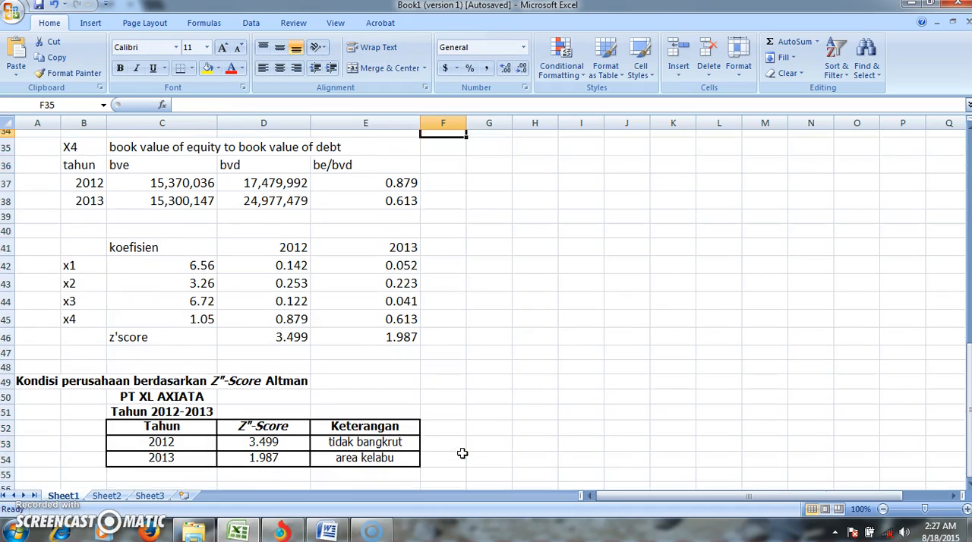
pyautogui.press('Up')
pyautogui.press('Up')
pyautogui.press('Up')
pyautogui.press('Up')
pyautogui.press('Up')
pyautogui.press('Up')
pyautogui.press('Up')
pyautogui.press('Up')
pyautogui.press('Up')
pyautogui.press('Up')
pyautogui.press('Up')
pyautogui.press('Up')
pyautogui.press('Up')
pyautogui.press('Up')
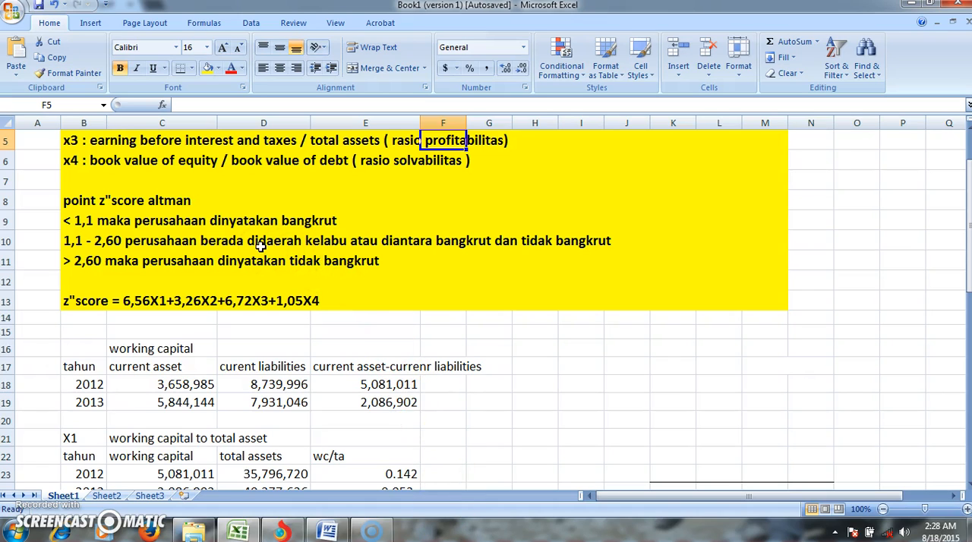
pyautogui.press('Down')
pyautogui.press('Down')
pyautogui.press('Down')
pyautogui.press('Down')
pyautogui.press('Down')
pyautogui.press('Down')
pyautogui.press('Down')
pyautogui.press('Down')
pyautogui.press('Down')
pyautogui.press('Down')
pyautogui.press('Down')
pyautogui.press('Down')
pyautogui.press('Down')
pyautogui.press('Down')
pyautogui.press('Down')
pyautogui.press('Down')
pyautogui.press('Down')
pyautogui.press('Down')
pyautogui.press('Down')
pyautogui.press('Down')
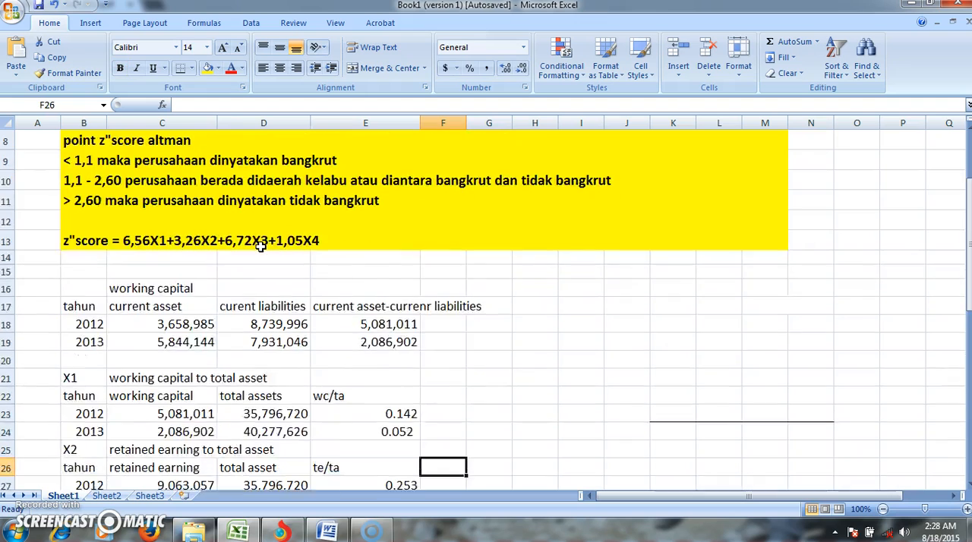
pyautogui.press('Down')
pyautogui.press('Down')
pyautogui.press('Down')
pyautogui.press('Down')
pyautogui.press('Down')
pyautogui.press('Down')
pyautogui.press('Down')
pyautogui.press('Down')
pyautogui.press('Down')
pyautogui.press('Down')
pyautogui.press('Down')
pyautogui.press('Down')
pyautogui.press('Down')
pyautogui.press('Down')
pyautogui.press('Down')
pyautogui.press('Down')
pyautogui.press('Down')
pyautogui.press('Down')
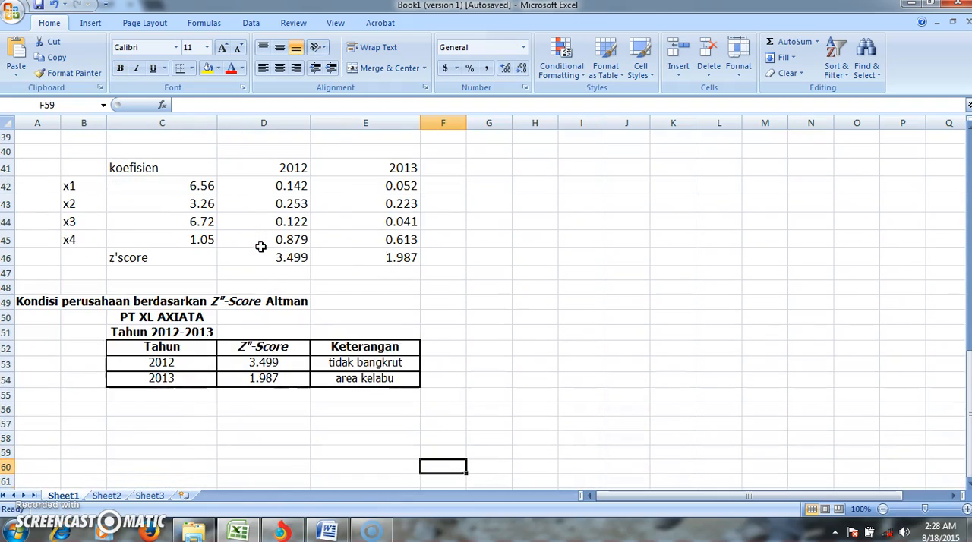